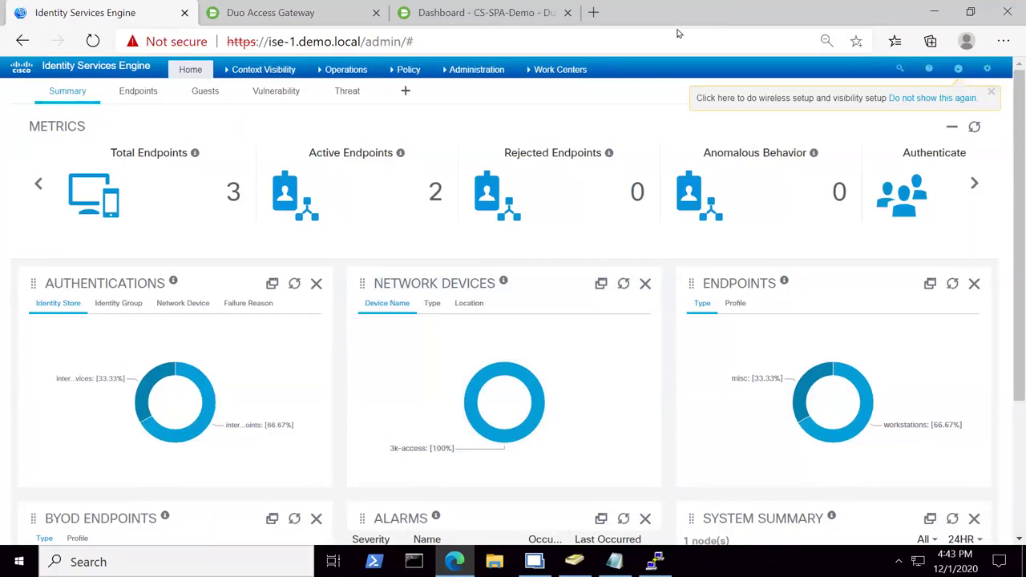
- Review the Network Devices list (3k-access, CSR1Kv) and permanently dismiss the wireless-setup banner
{"action": "left_click", "coordinate": [473, 70]}
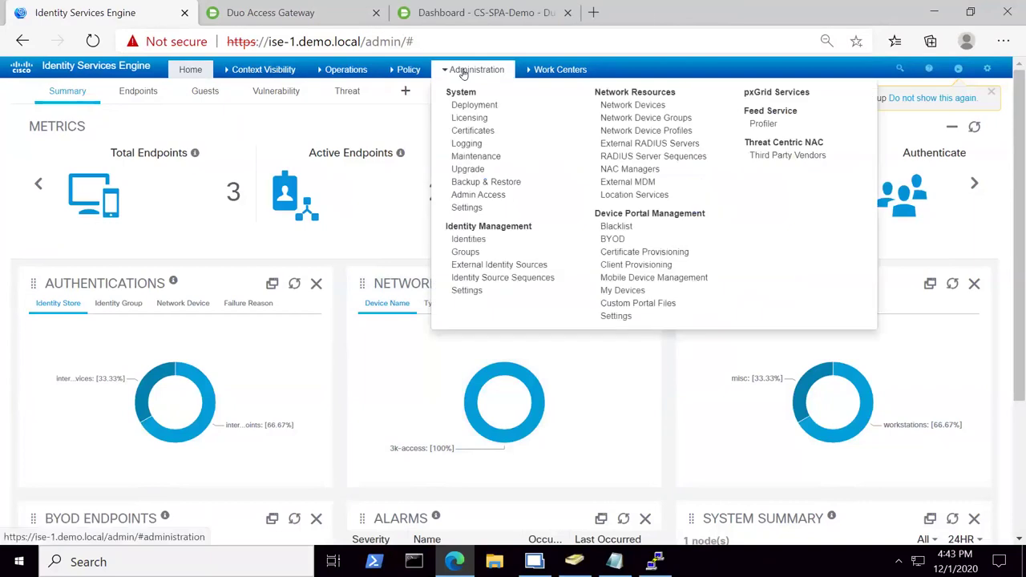
{"action": "left_click", "coordinate": [610, 113]}
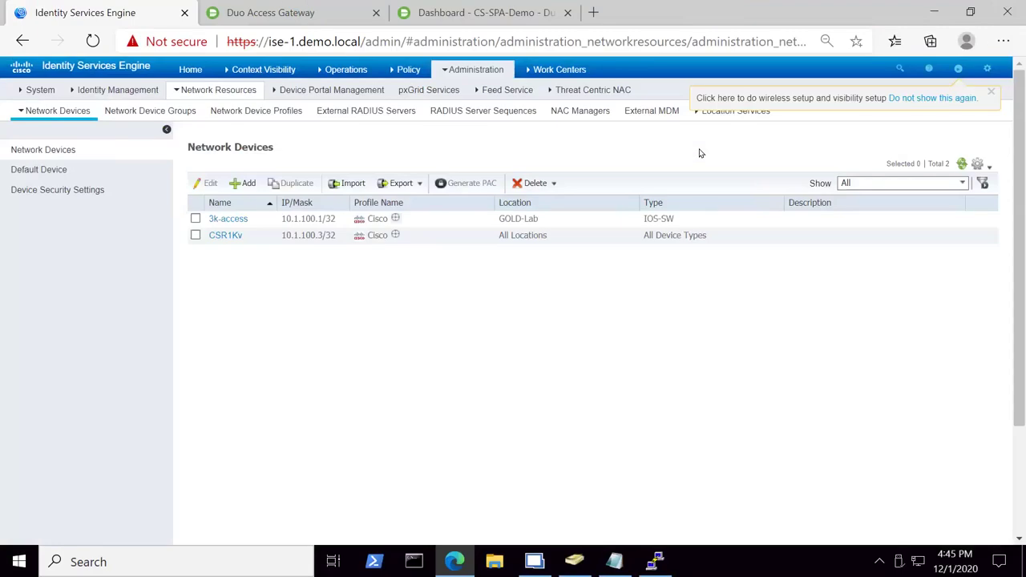
{"action": "left_click", "coordinate": [970, 102]}
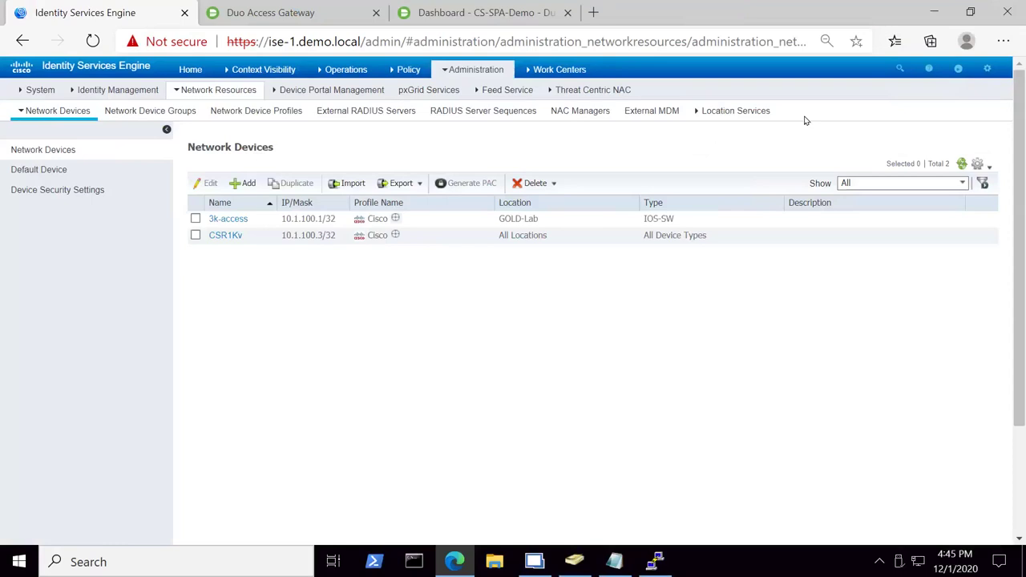
{"action": "key", "text": "ctrl+Tab"}
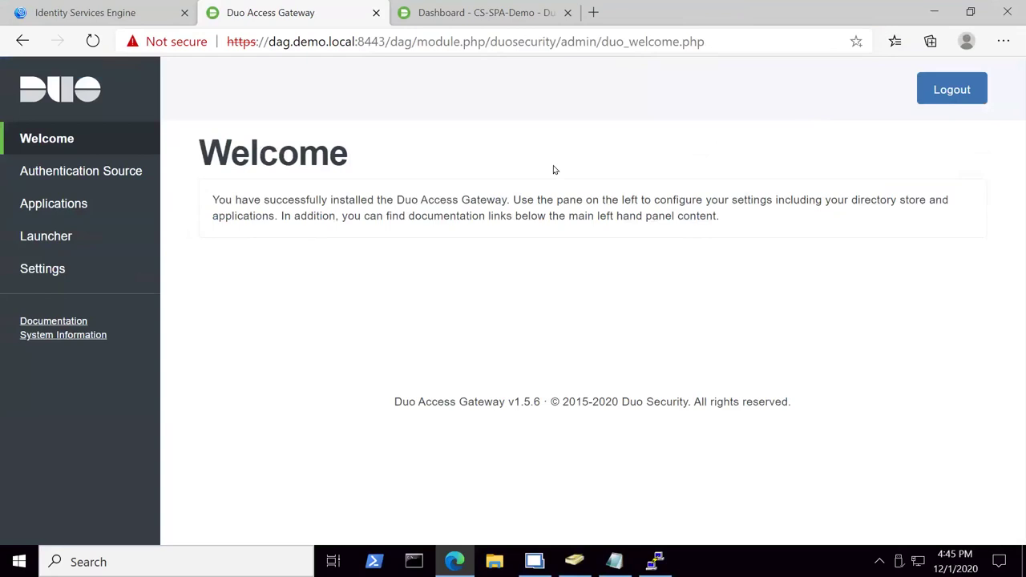
- In Duo Applications, open Lab02-RADIUS to view its integration key, API hostname and Deny-NewUsers policy
{"action": "key", "text": "ctrl+Tab"}
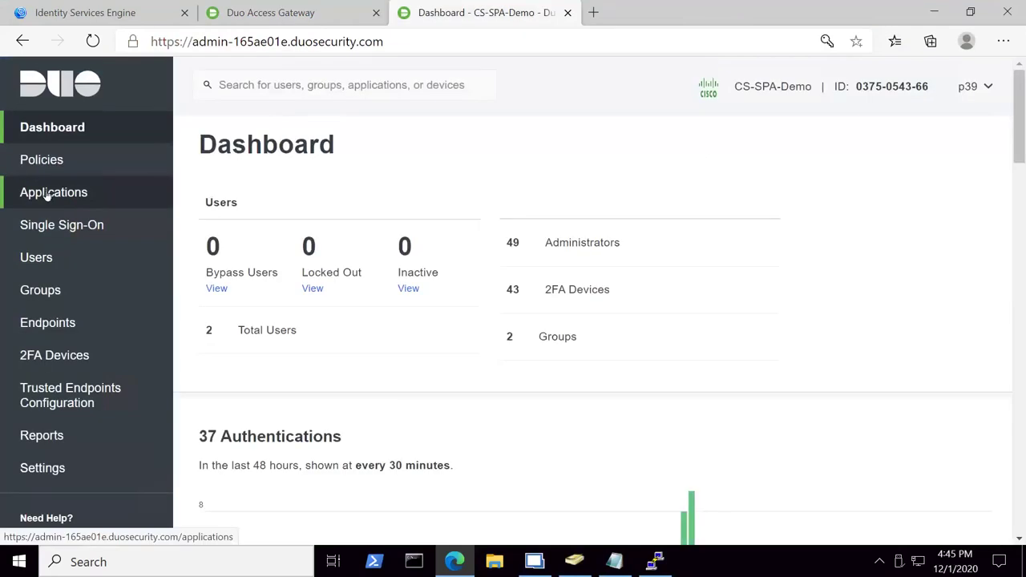
{"action": "left_click", "coordinate": [47, 195]}
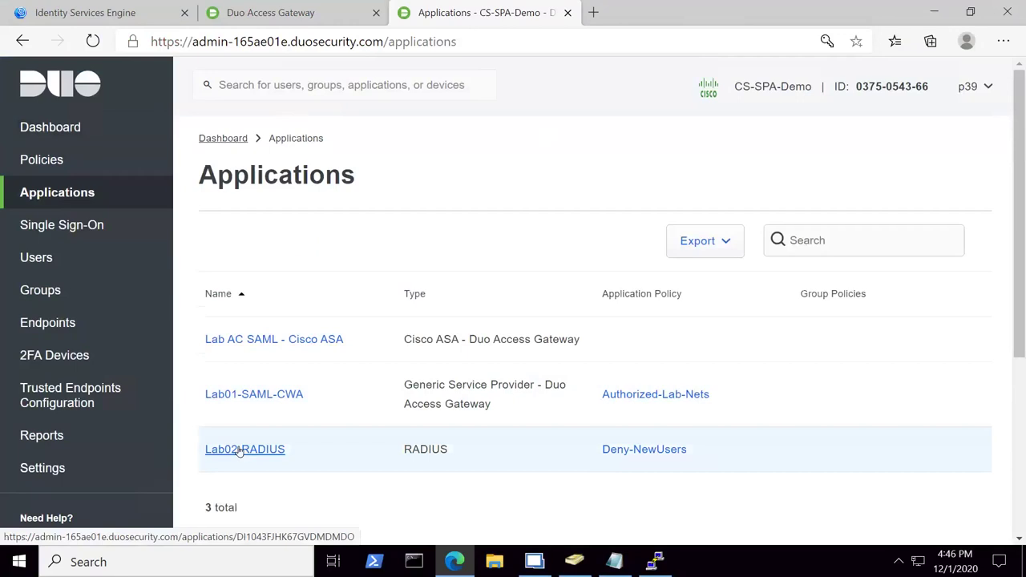
{"action": "left_click", "coordinate": [247, 449]}
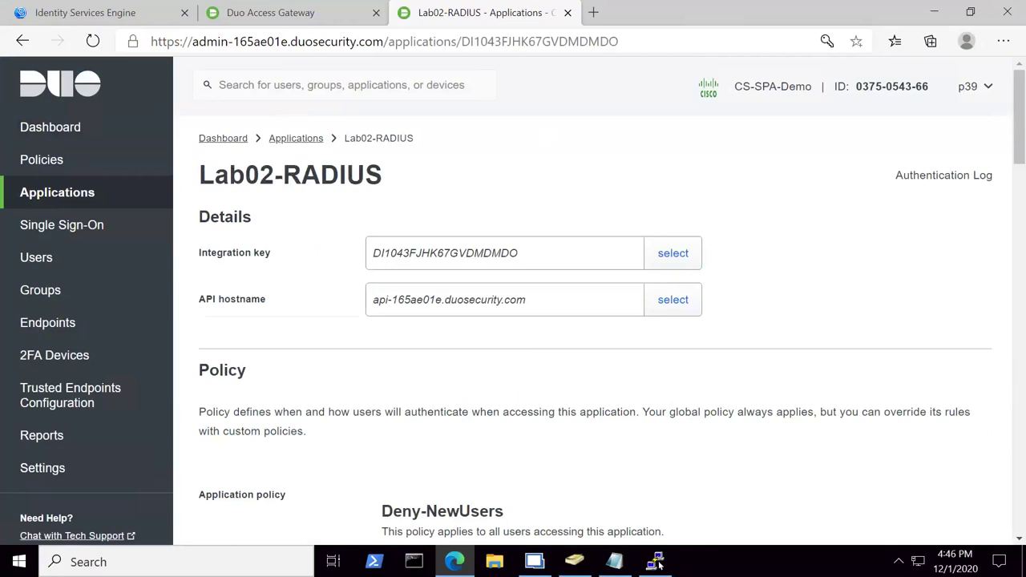
{"action": "mouse_move", "coordinate": [658, 565]}
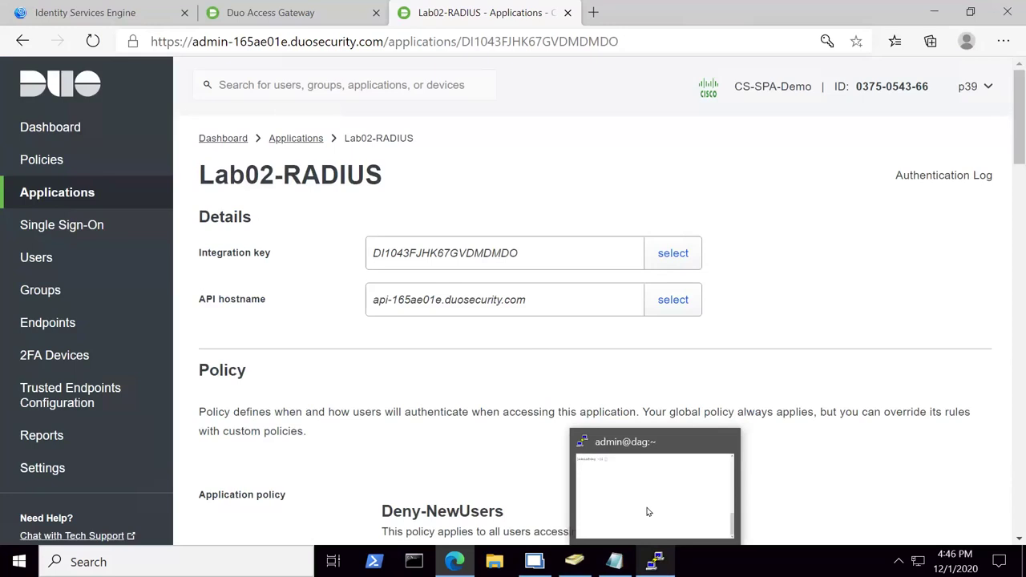
- Run 'sudo tail -30 /opt/duoauthproxy/conf/authproxy.cfg' and scroll through the ad_client and RADIUS sections
{"action": "left_click", "coordinate": [649, 511]}
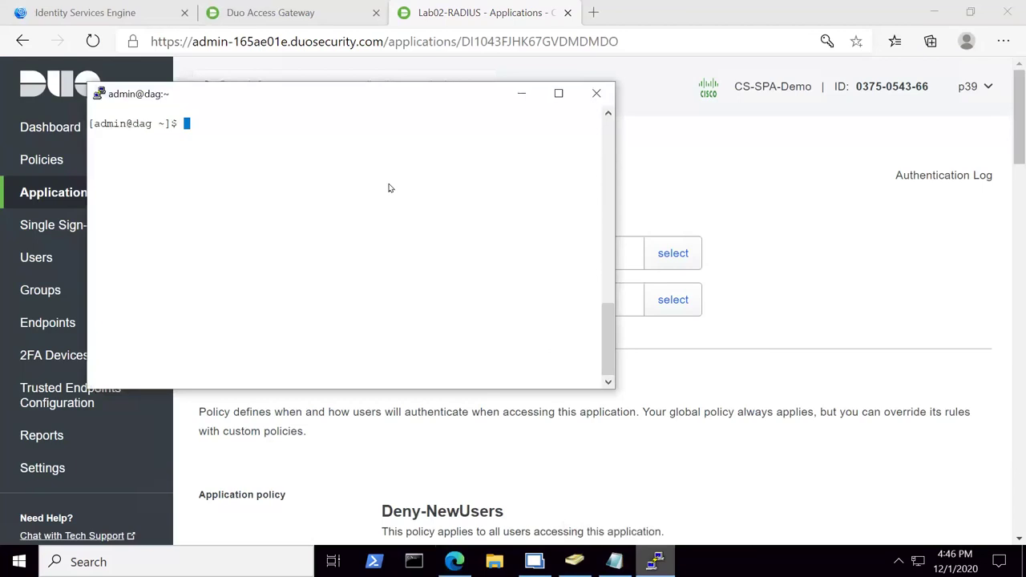
{"action": "key", "text": "alt+Tab"}
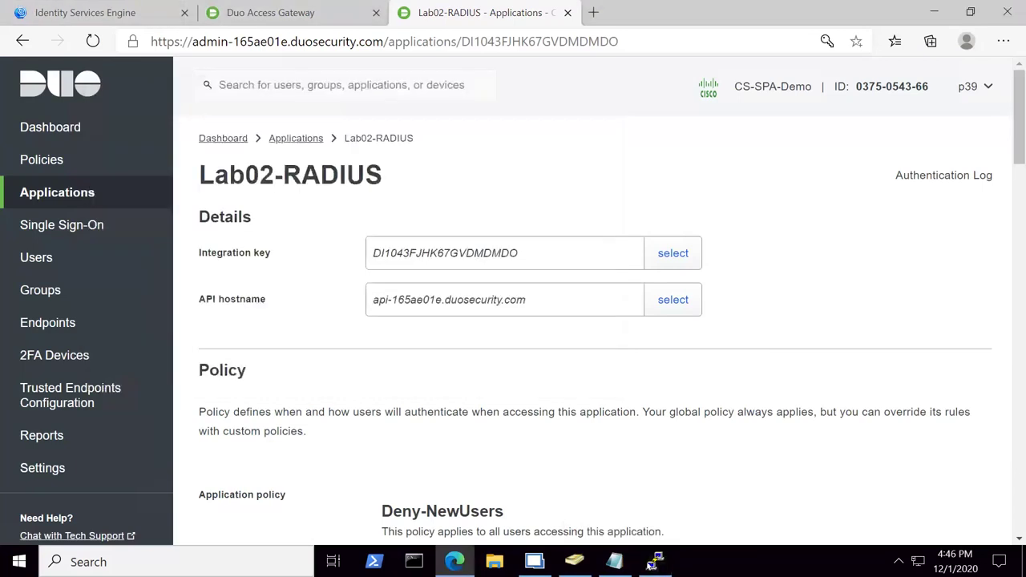
{"action": "left_click", "coordinate": [650, 565]}
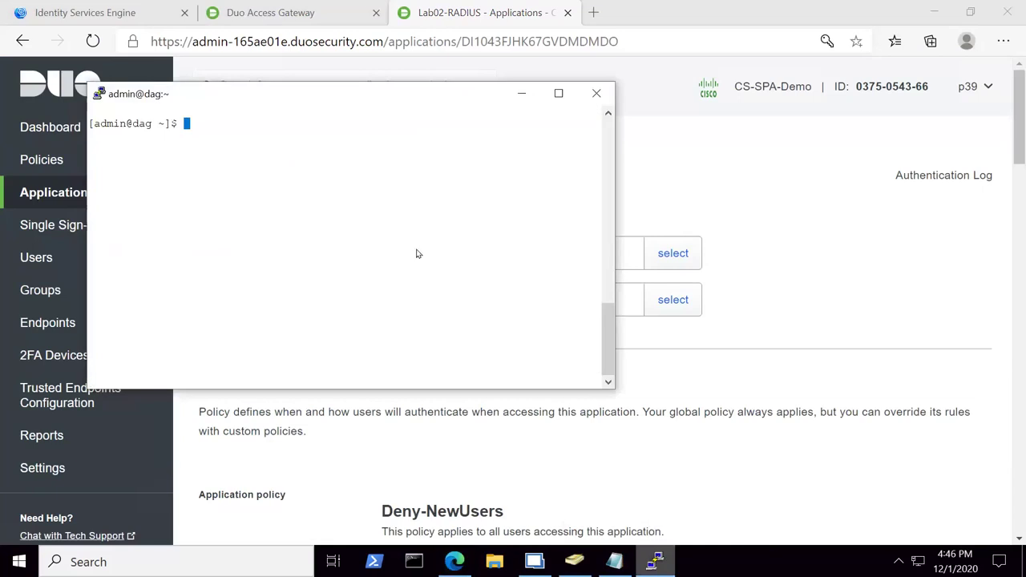
{"action": "right_click", "coordinate": [224, 152]}
{"action": "key", "text": "Return"}
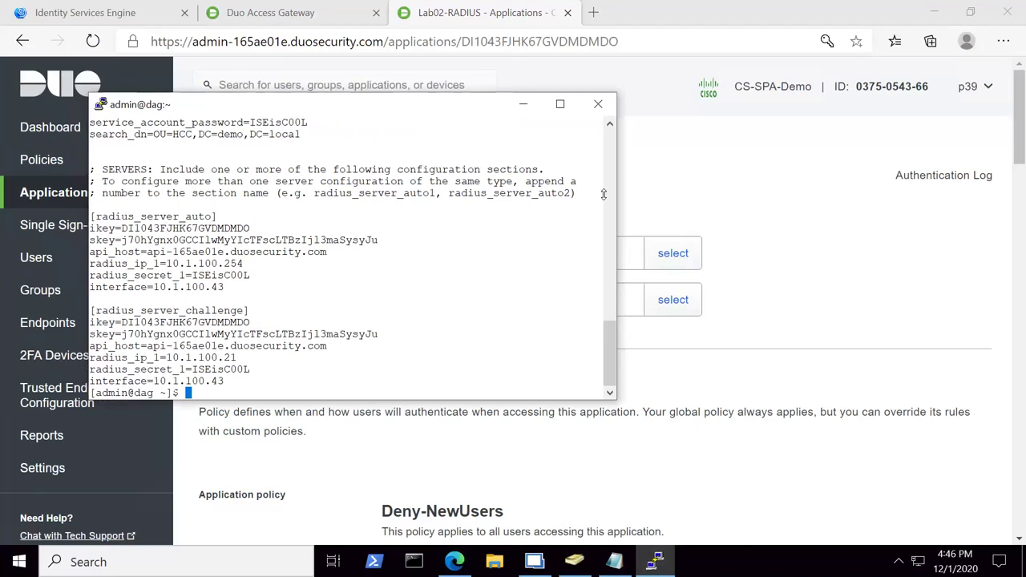
{"action": "key", "text": "alt+Tab"}
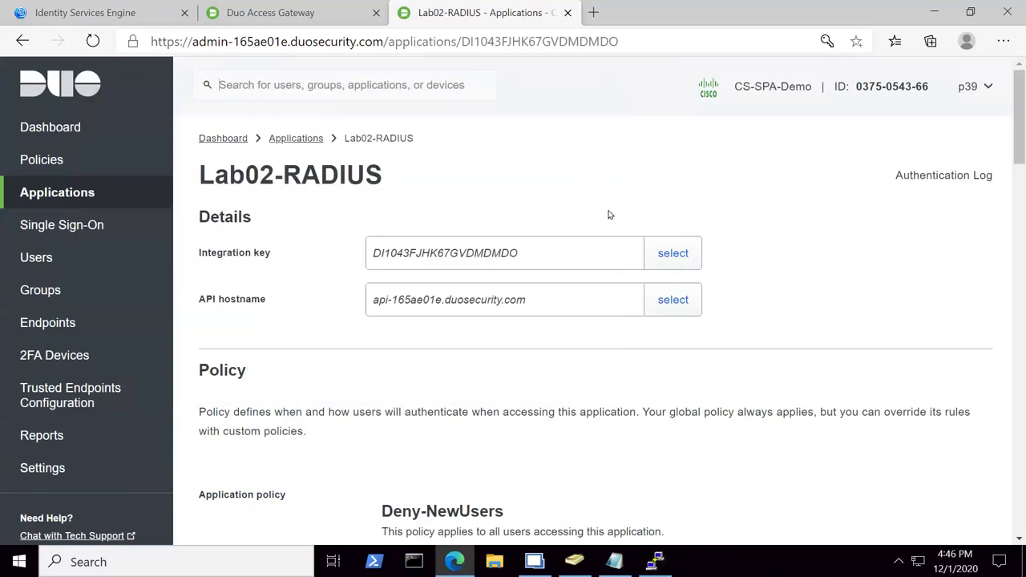
{"action": "key", "text": "alt+Tab"}
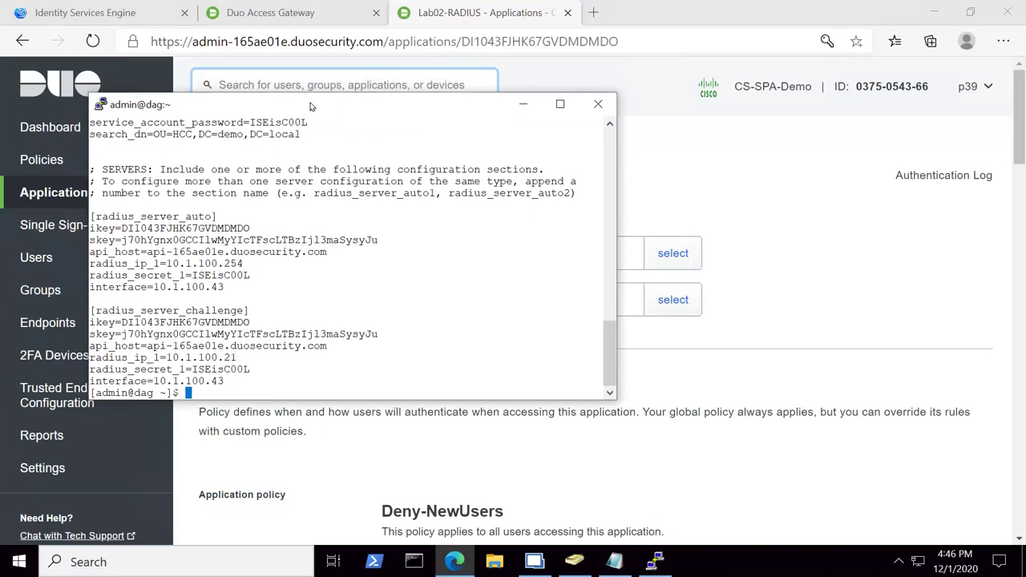
{"action": "left_click_drag", "start_coordinate": [311, 107], "coordinate": [308, 116]}
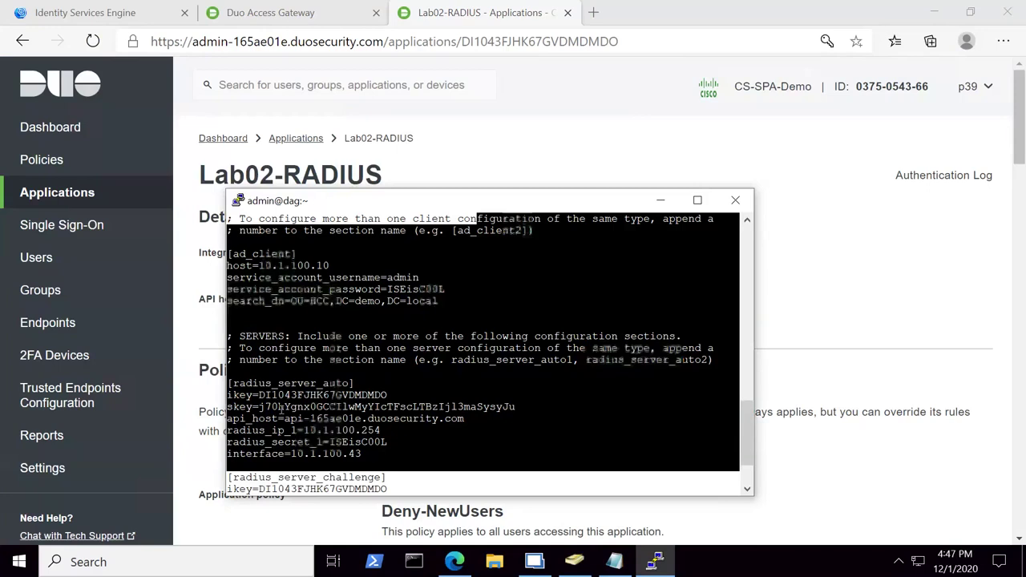
{"action": "scroll", "coordinate": [275, 442], "scroll_direction": "up", "scroll_amount": 1}
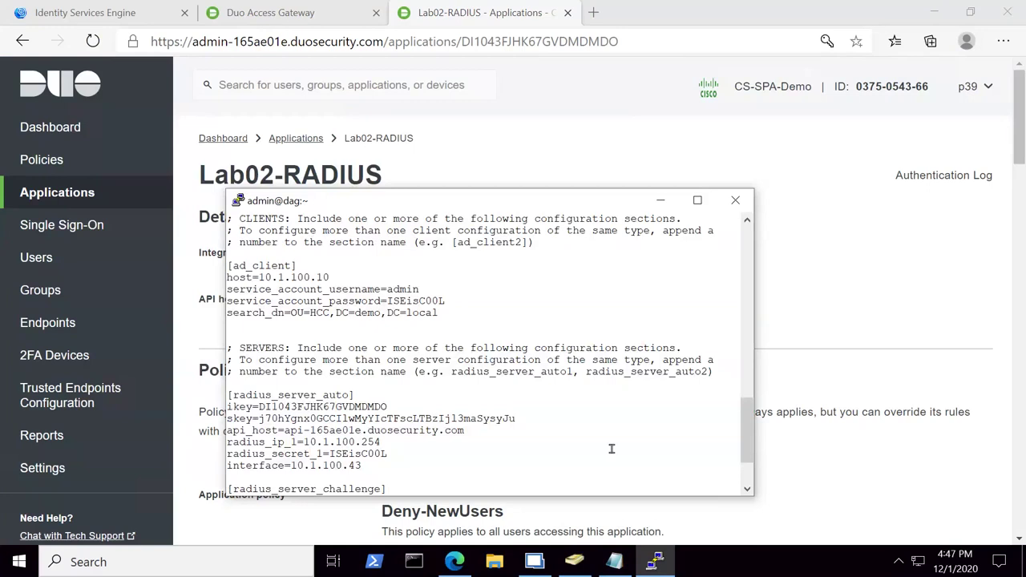
{"action": "scroll", "coordinate": [611, 449], "scroll_direction": "down", "scroll_amount": 3}
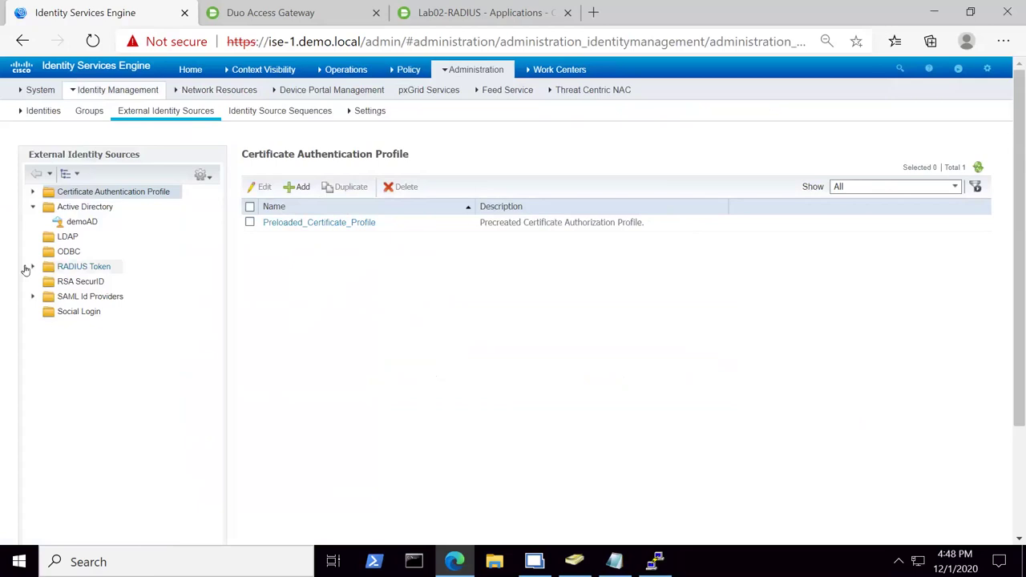
- Check the duoRADIUS connection: server 10.1.100.43, port 1812, 60-second timeout, 2 attempts
{"action": "left_click", "coordinate": [94, 268]}
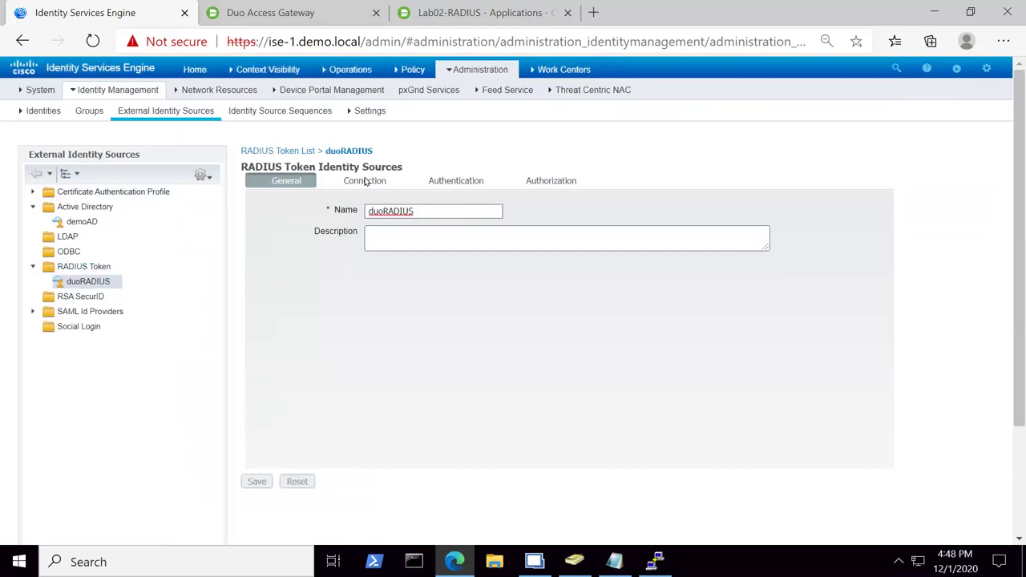
{"action": "left_click", "coordinate": [365, 182]}
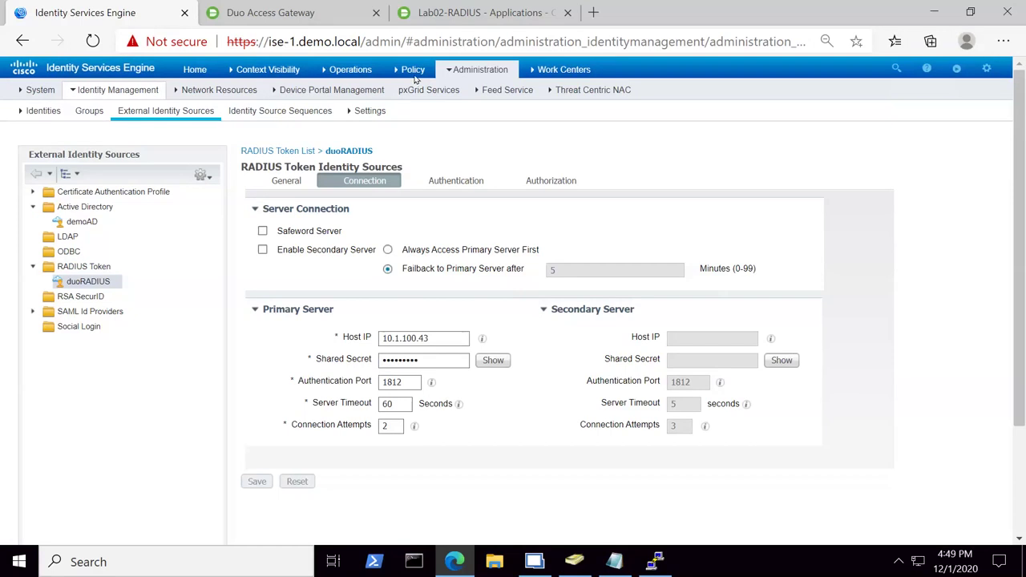
{"action": "left_click", "coordinate": [412, 69]}
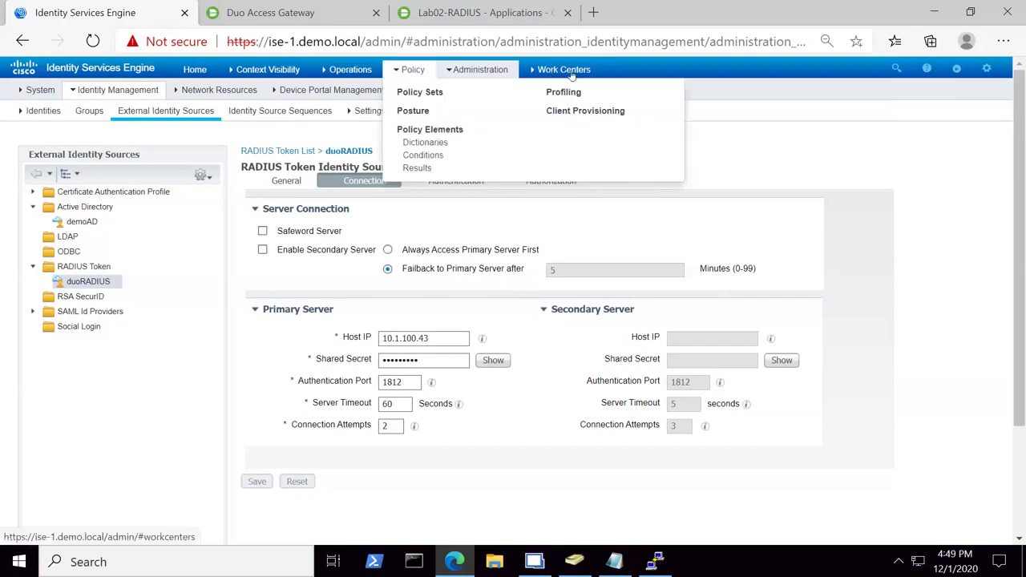
- Go to Work Centers > Device Administration > Device Admin Policy Sets to see the Default TACACS set
{"action": "left_click", "coordinate": [566, 71]}
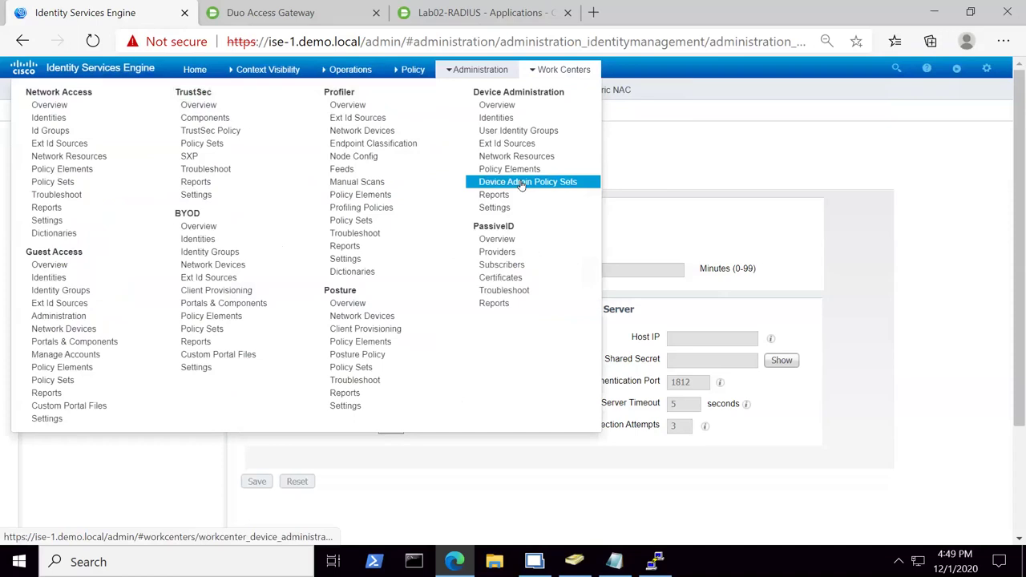
{"action": "left_click", "coordinate": [521, 183]}
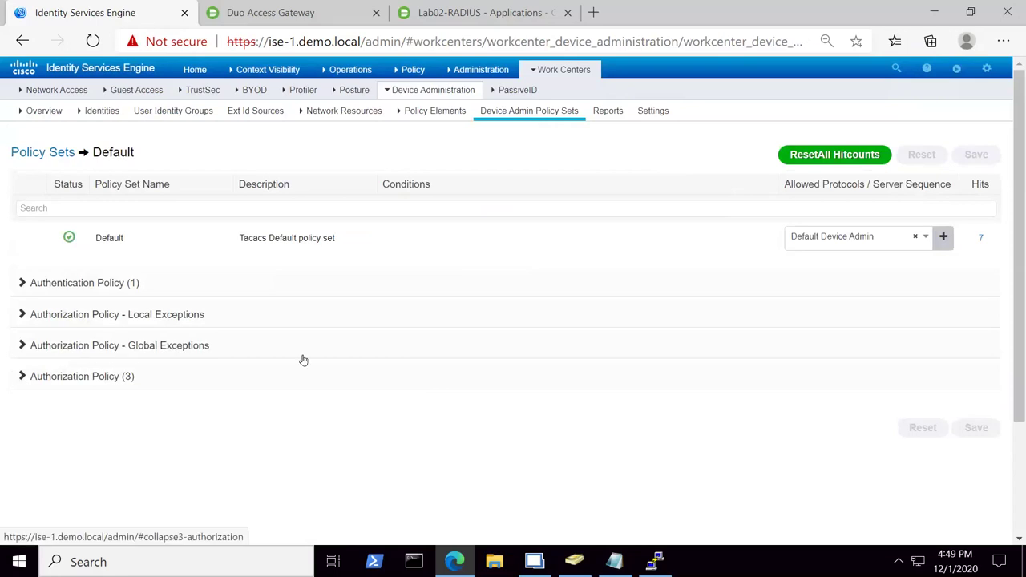
- Expand the Default set's three authorization rules and scroll to the Employees, Contractors and Default rows
{"action": "left_click", "coordinate": [303, 360]}
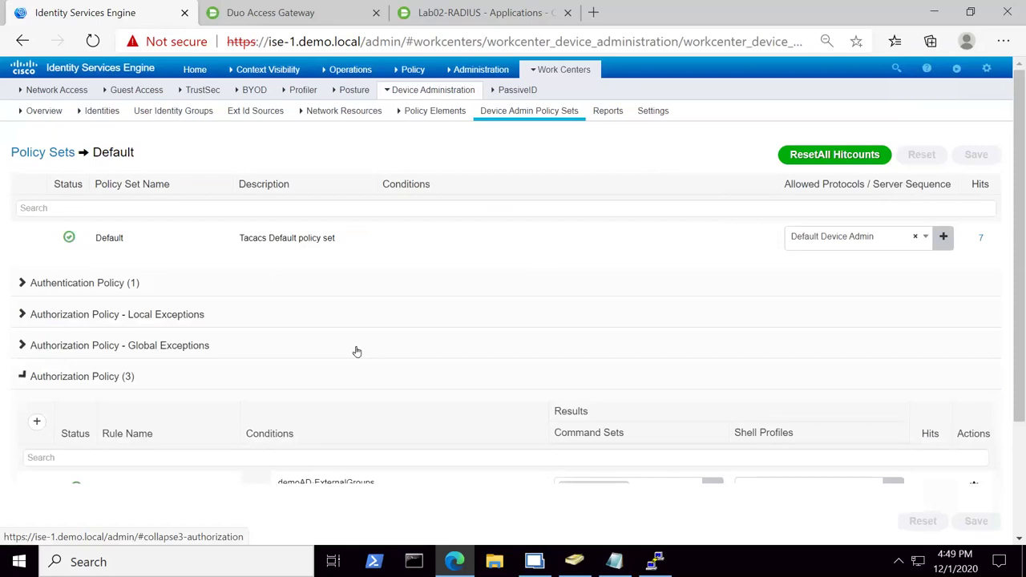
{"action": "scroll", "coordinate": [357, 351], "scroll_direction": "down", "scroll_amount": 2}
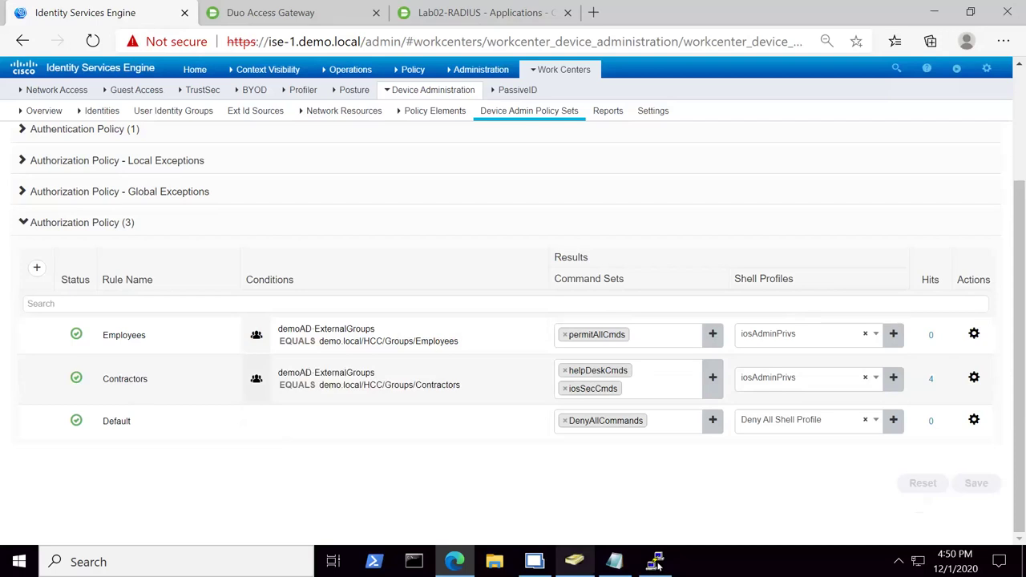
- Bring the admin@dag PuTTY session back in front after glancing at the policy rules
{"action": "left_click", "coordinate": [656, 562]}
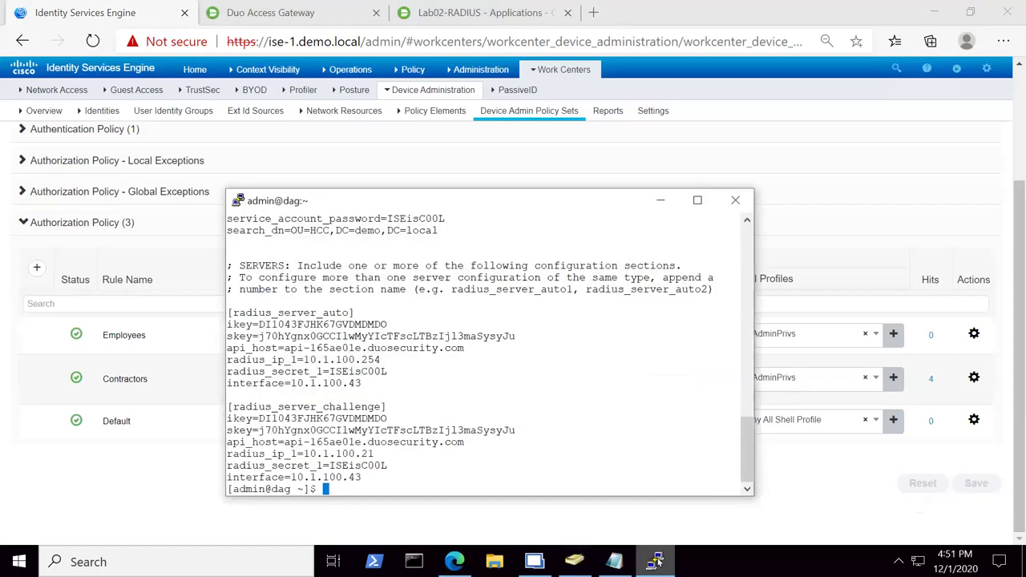
{"action": "left_click", "coordinate": [656, 562]}
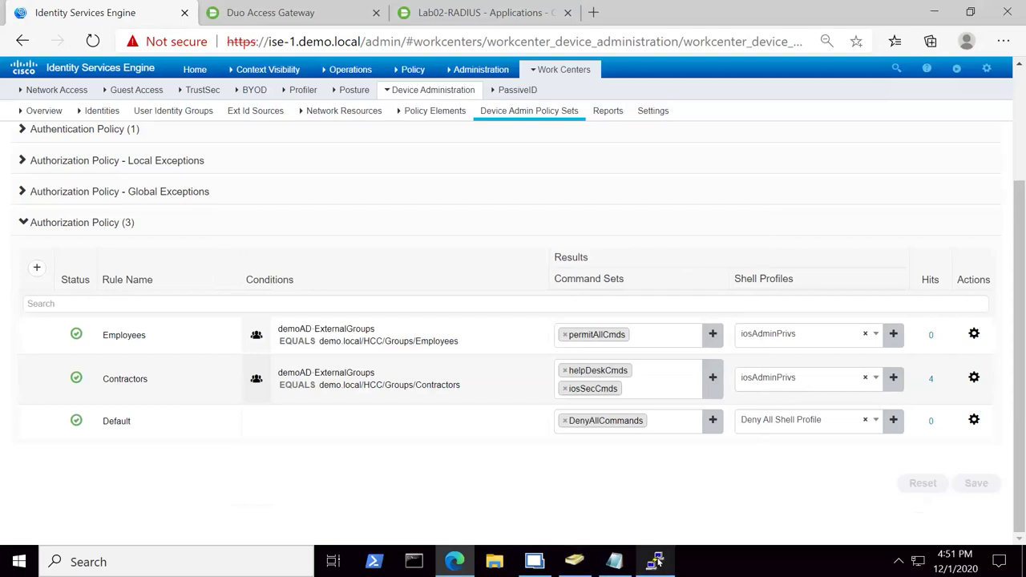
{"action": "left_click", "coordinate": [656, 562]}
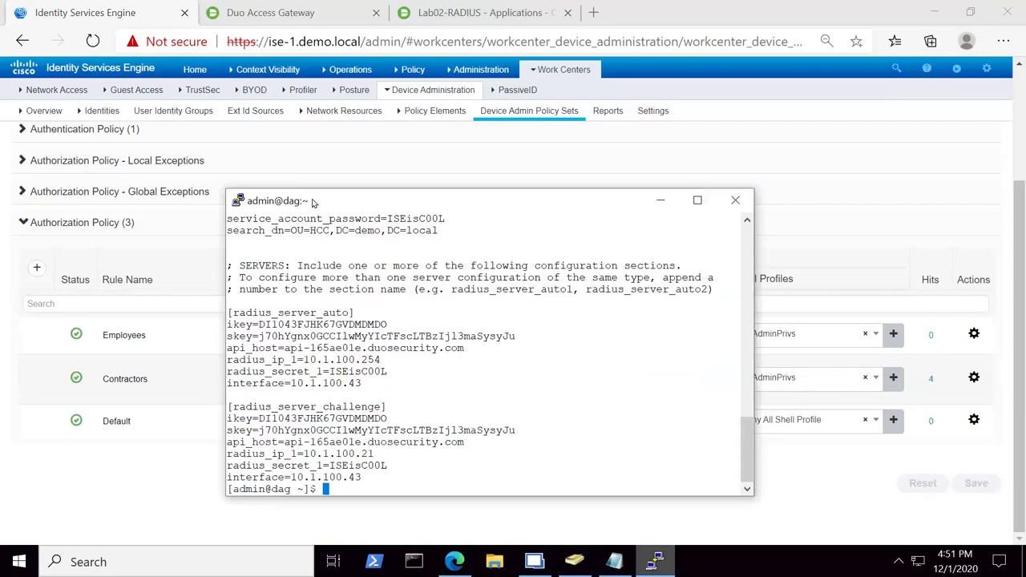
- Start a new PuTTY session from the window menu and select the CSR1kv saved session
{"action": "right_click", "coordinate": [313, 202]}
{"action": "left_click", "coordinate": [360, 335]}
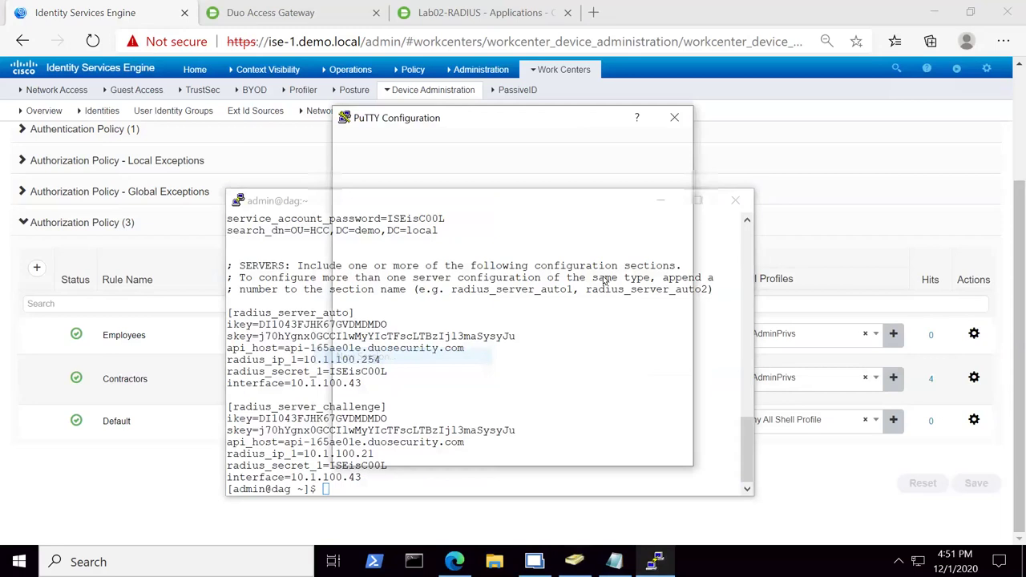
{"action": "left_click", "coordinate": [482, 314]}
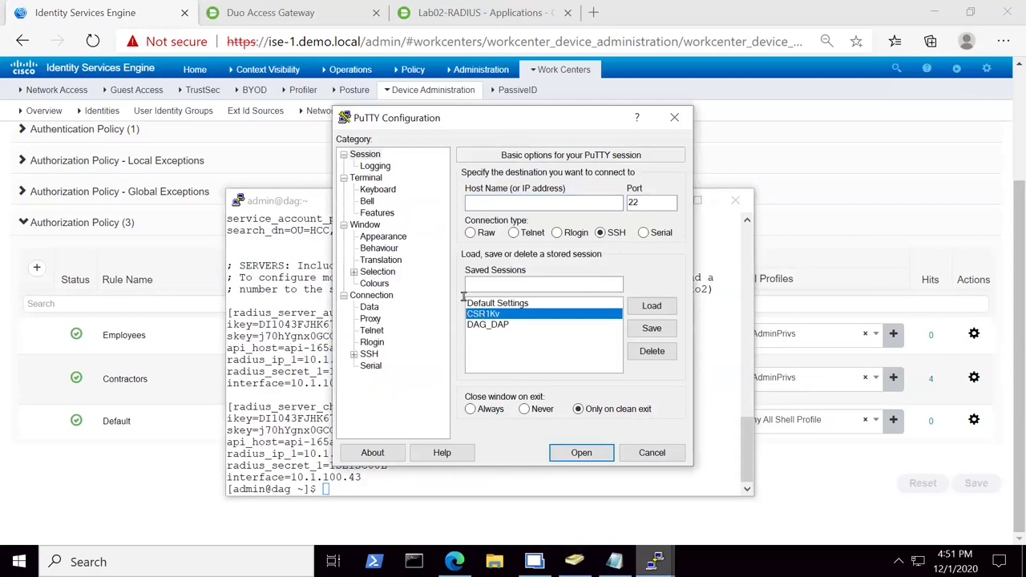
- Connect to 10.1.100.3 and log in as contractor1 with the account password, reaching the Duo prompt
{"action": "key", "text": "Return"}
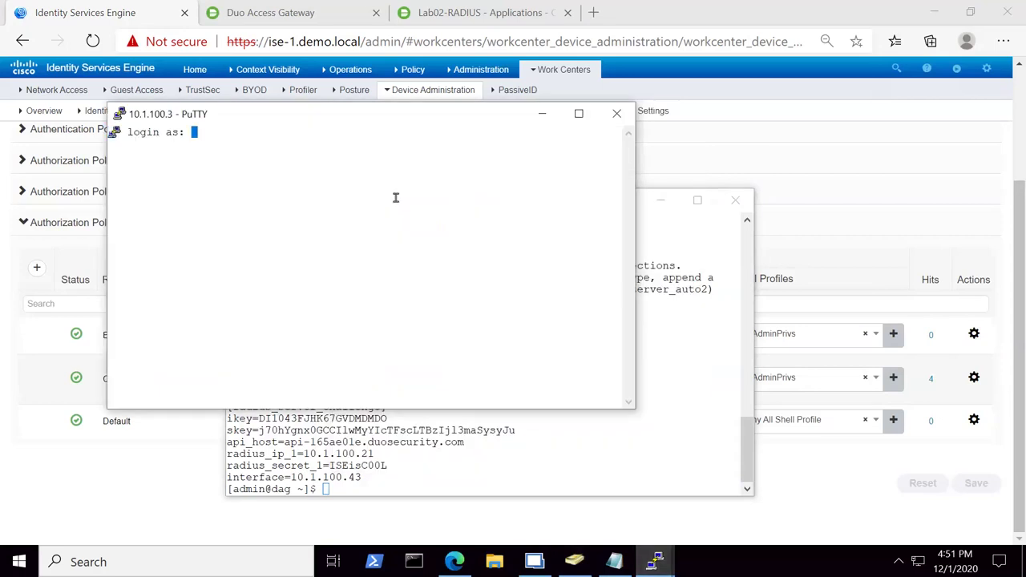
{"action": "type", "text": "contractor1"}
{"action": "key", "text": "Return"}
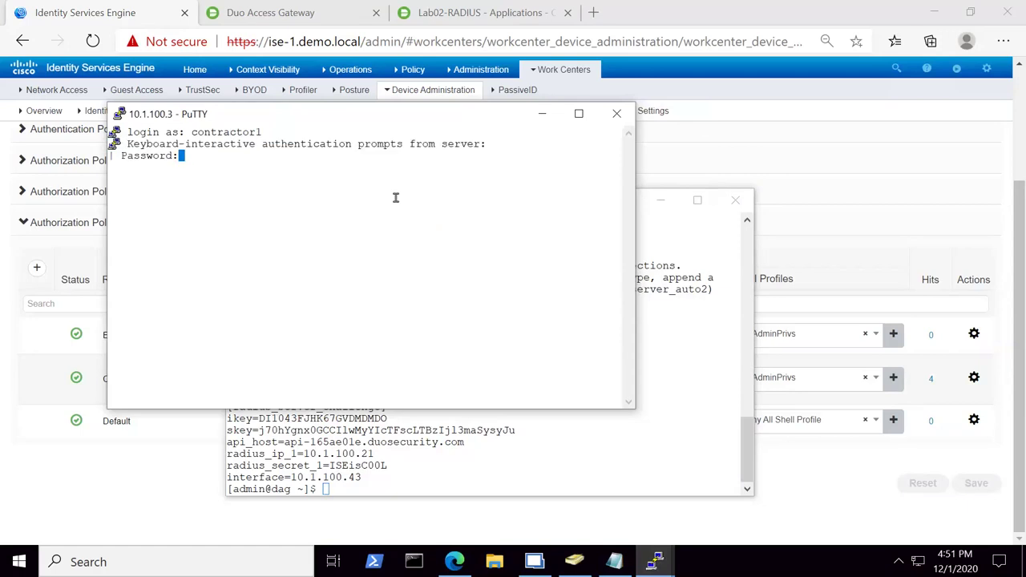
{"action": "key", "text": "Return"}
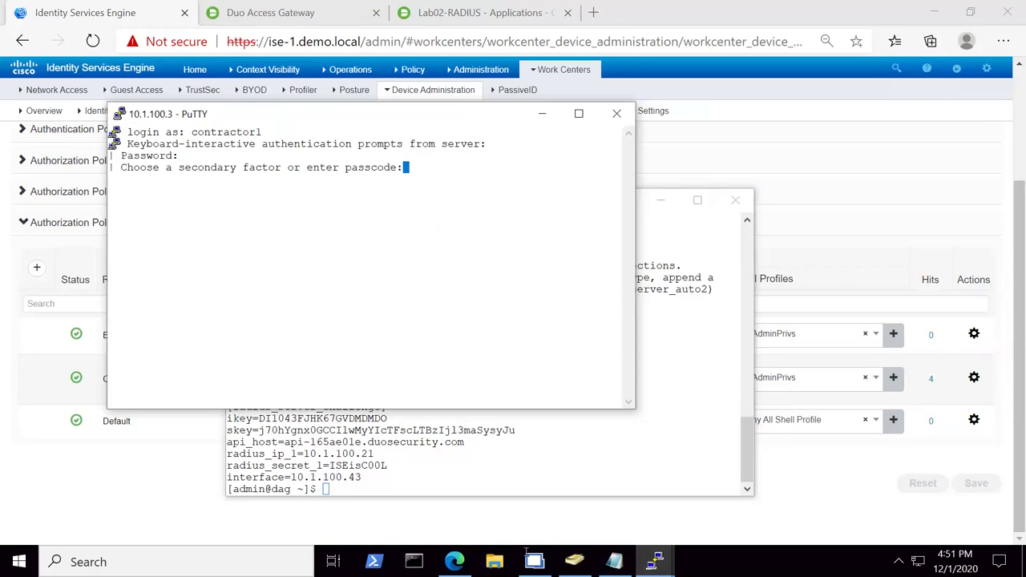
{"action": "mouse_move", "coordinate": [533, 560]}
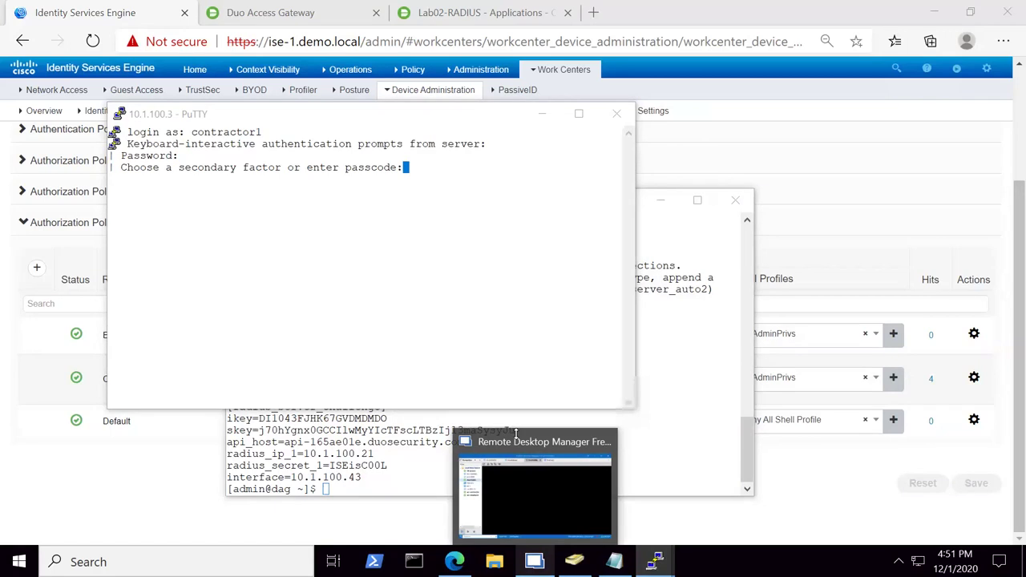
- Generate a fresh Duo Mobile passcode for the contractor account in Remote Desktop Manager
{"action": "left_click", "coordinate": [516, 433]}
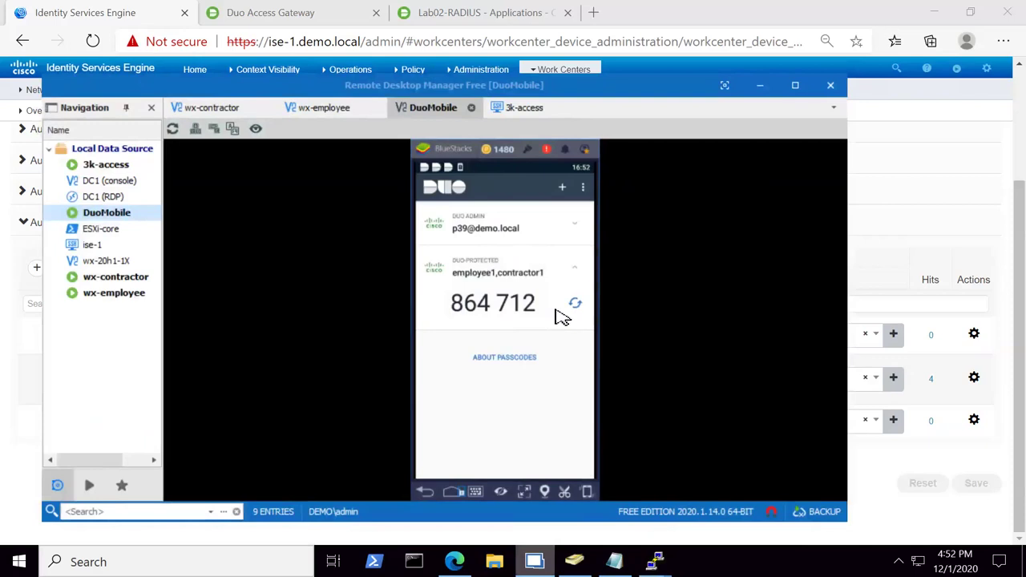
{"action": "left_click", "coordinate": [576, 305]}
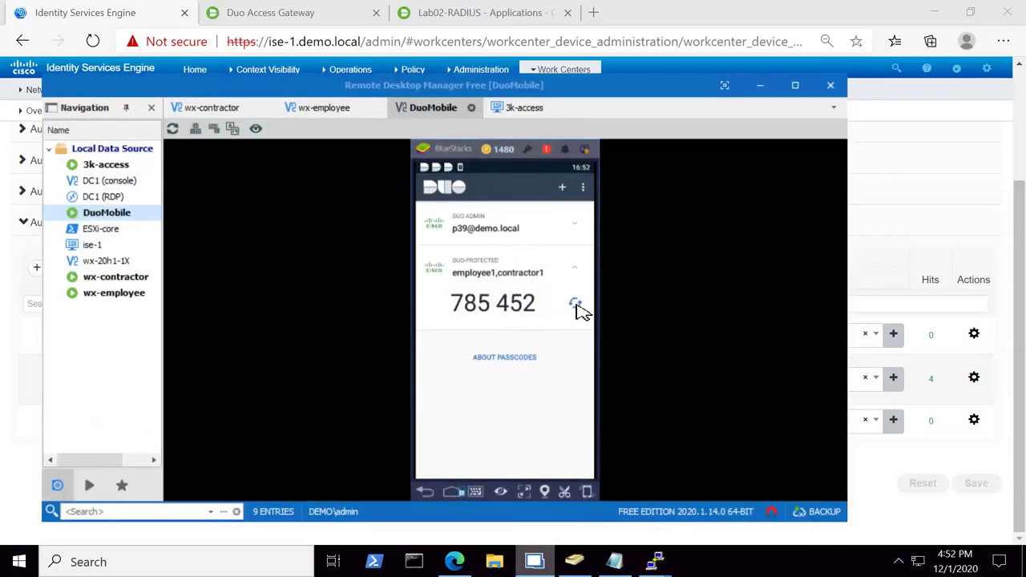
{"action": "left_click", "coordinate": [659, 564]}
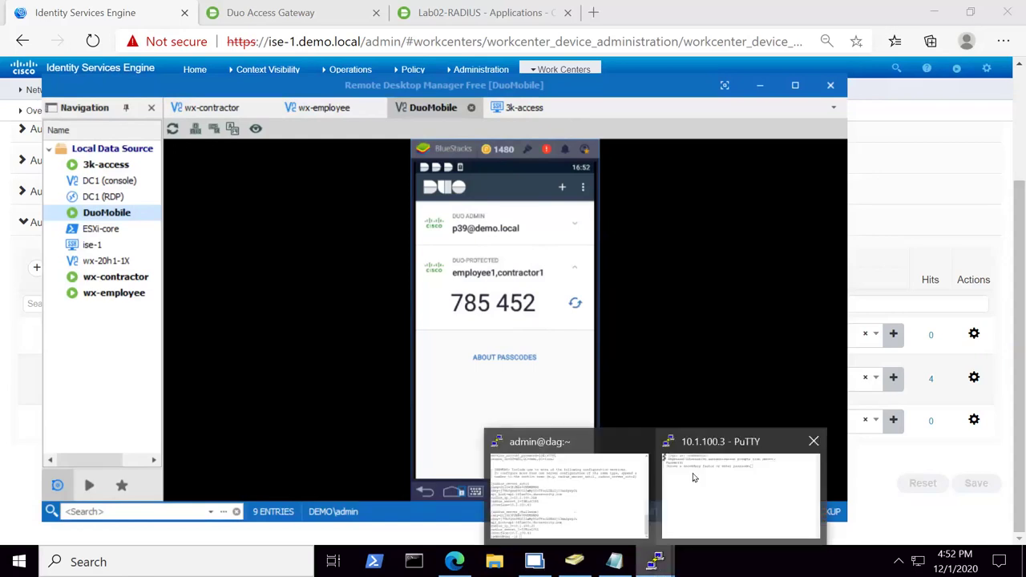
{"action": "mouse_move", "coordinate": [694, 478]}
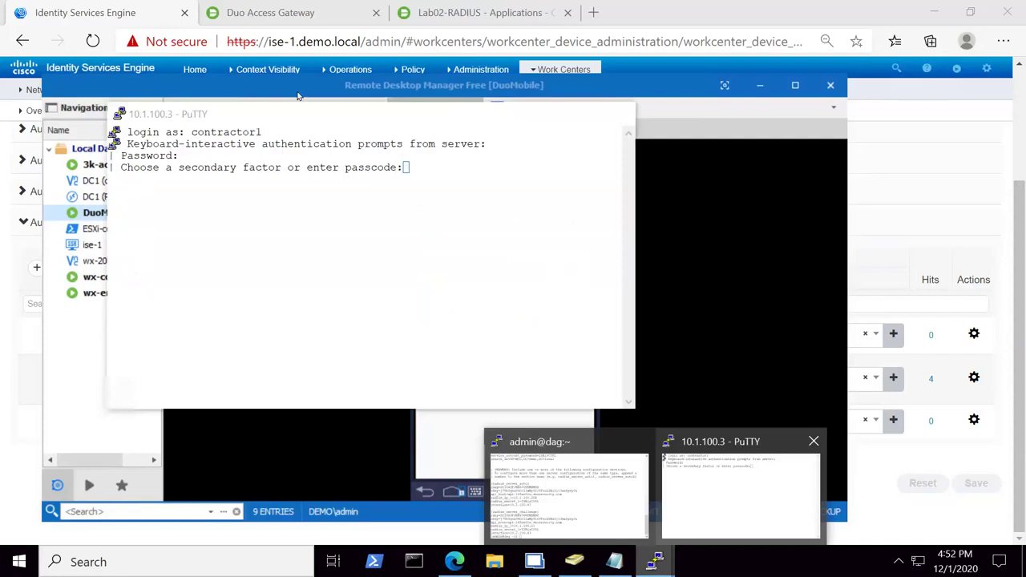
- Move the contractor1 PuTTY session to 10.1.100.3 to the top-left, still at the passcode prompt
{"action": "left_click", "coordinate": [438, 172]}
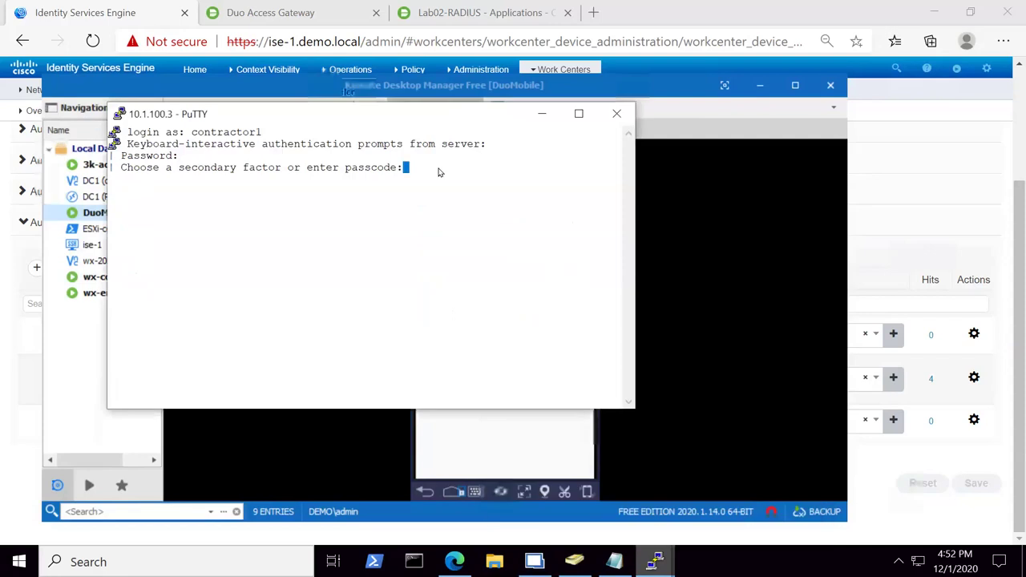
{"action": "left_click_drag", "start_coordinate": [438, 113], "coordinate": [398, 88]}
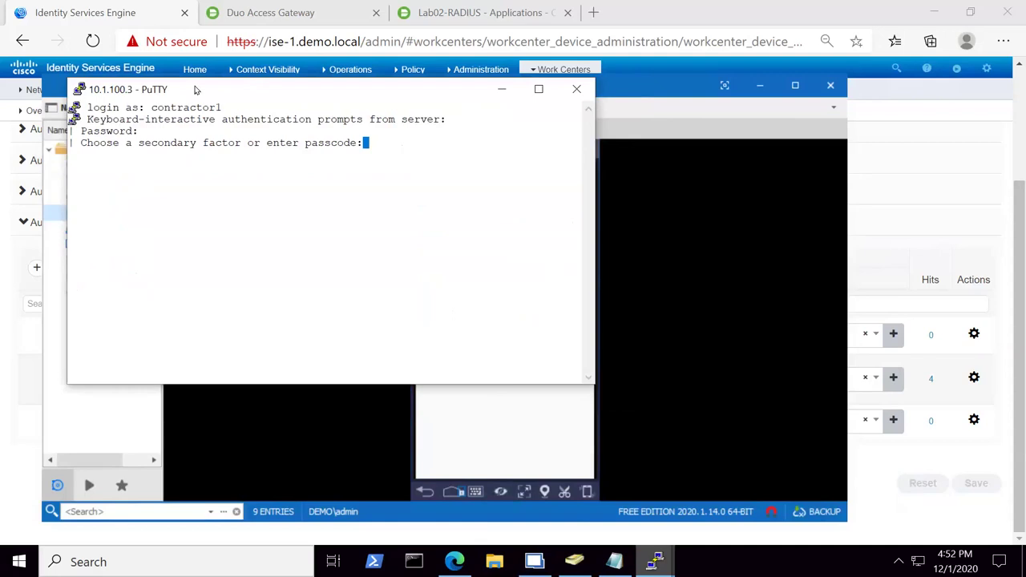
{"action": "left_click_drag", "start_coordinate": [195, 90], "coordinate": [204, 42]}
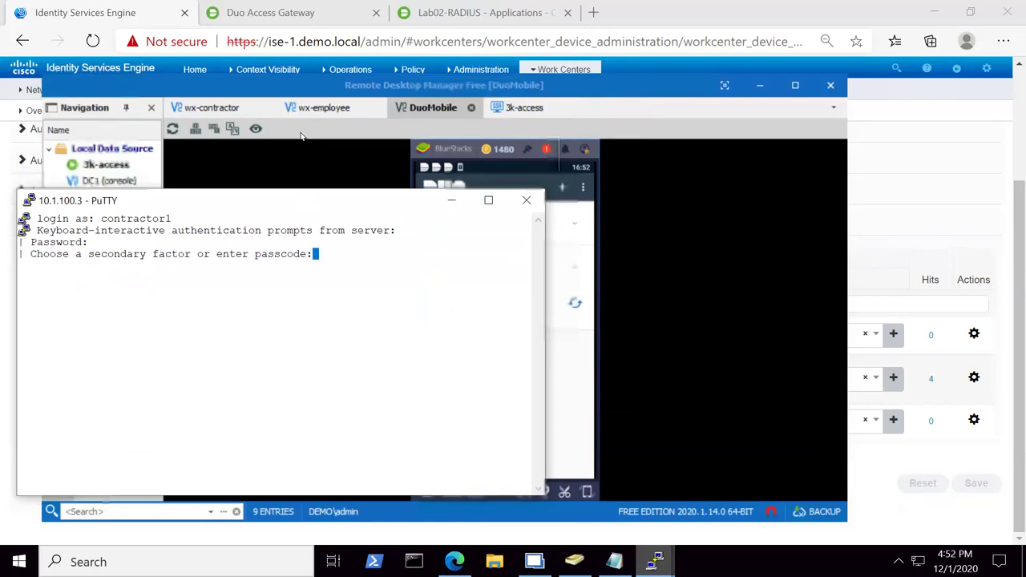
{"action": "left_click_drag", "start_coordinate": [301, 136], "coordinate": [334, 29]}
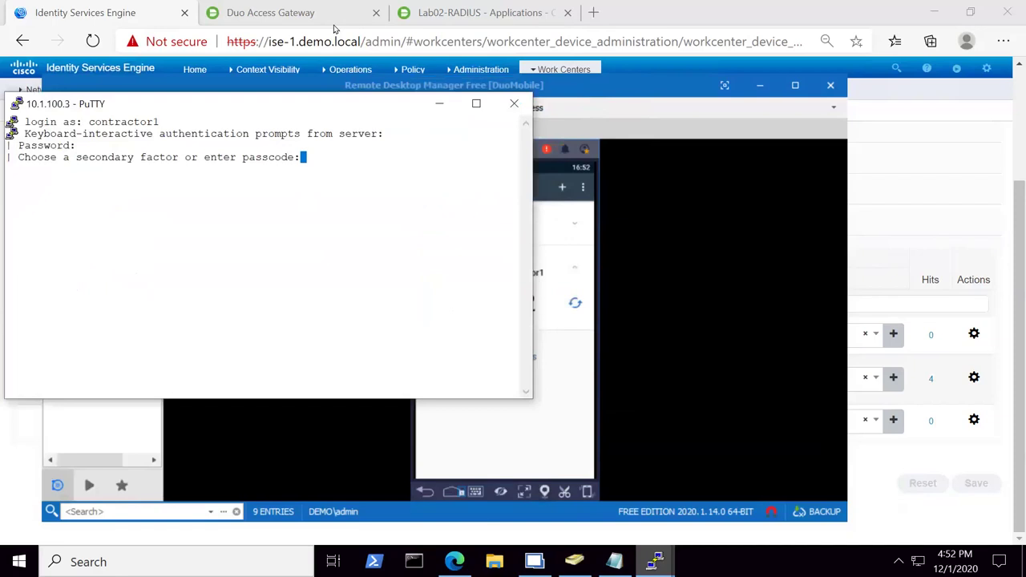
{"action": "left_click_drag", "start_coordinate": [334, 29], "coordinate": [351, 3]}
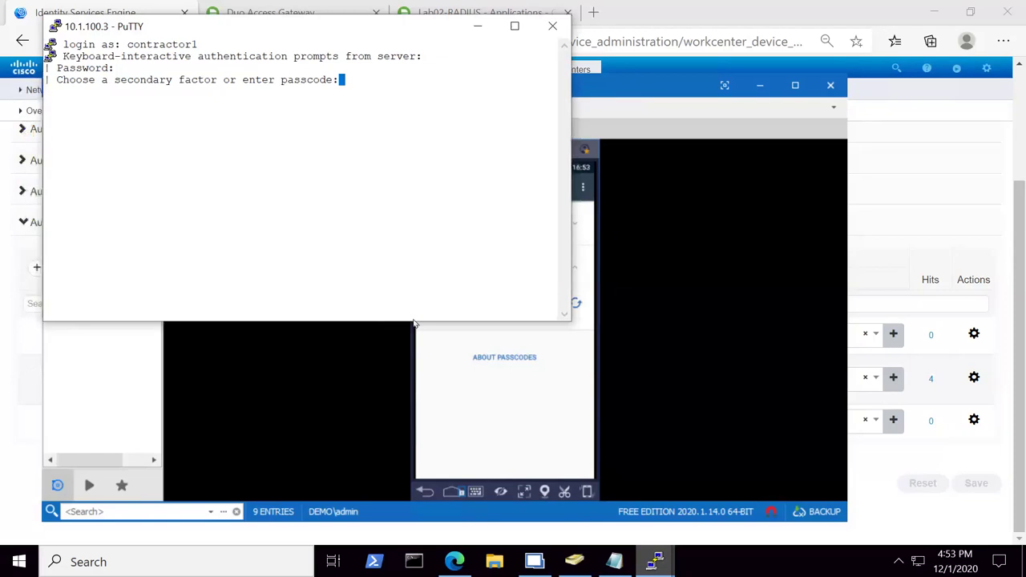
{"action": "key", "text": "alt+Tab"}
{"action": "key", "text": "alt+Tab"}
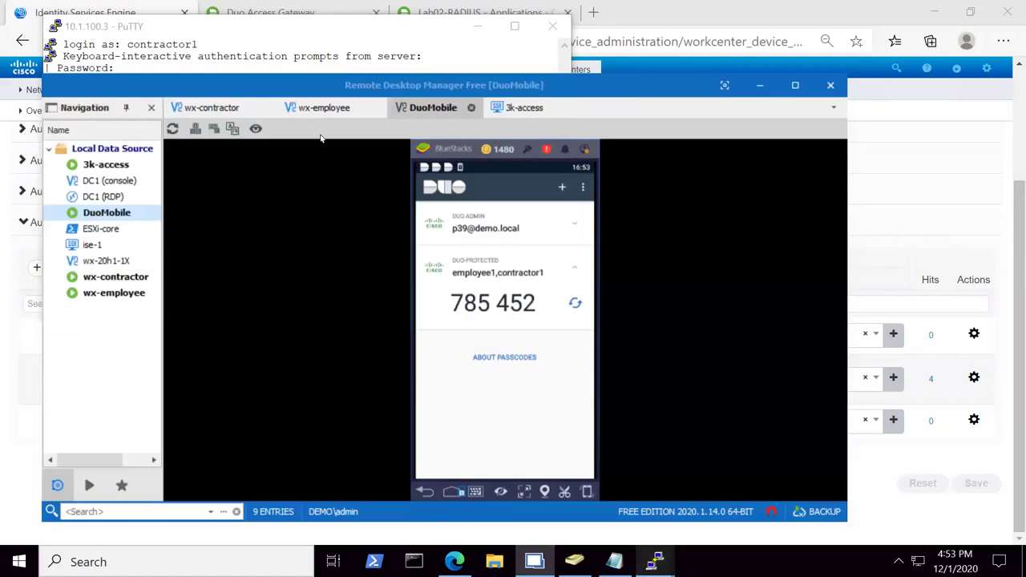
{"action": "key", "text": "alt+Tab"}
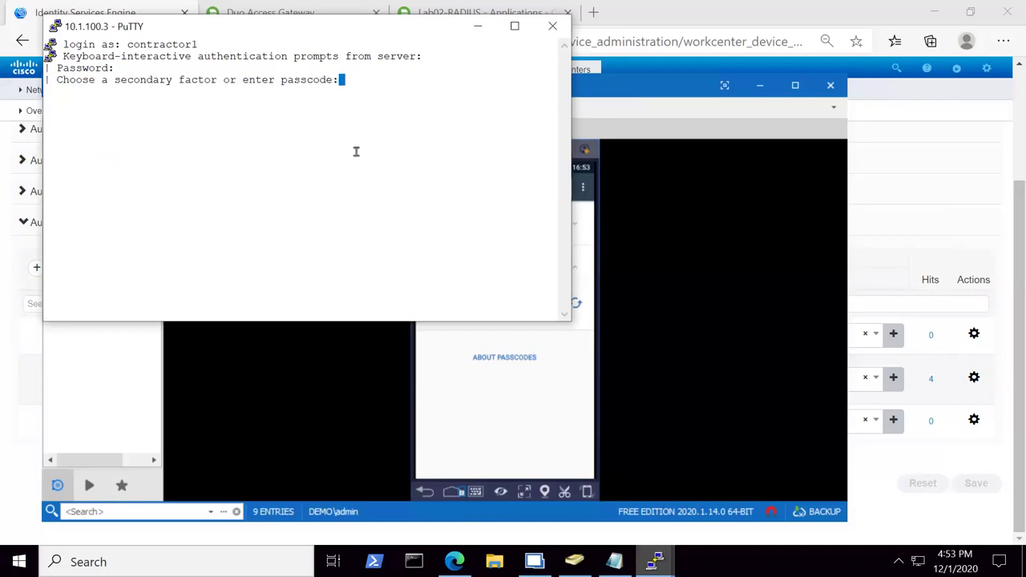
- Restart the 10.1.100.3 session and log in as contractor1 with the account password
{"action": "right_click", "coordinate": [174, 27]}
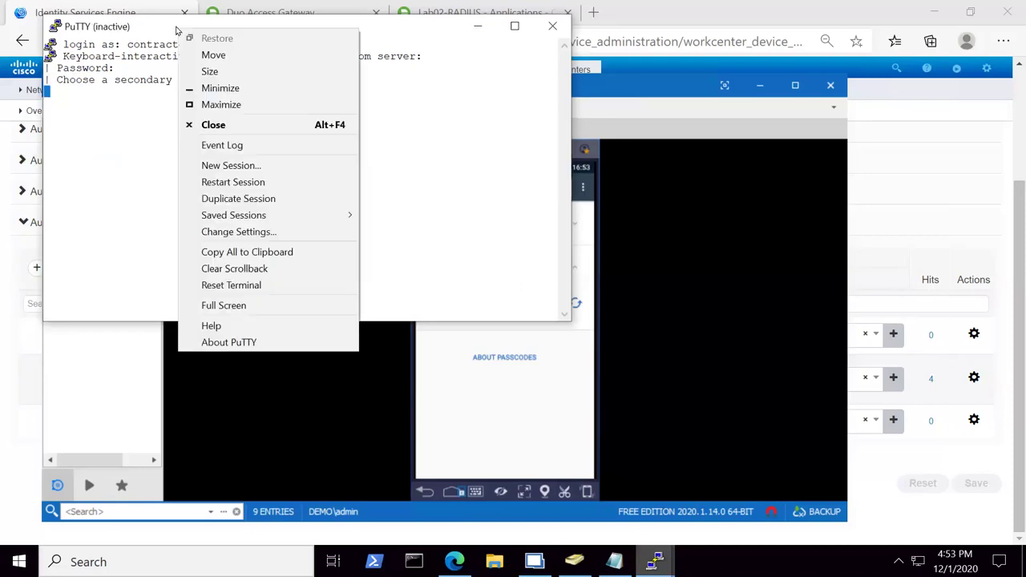
{"action": "left_click", "coordinate": [241, 182]}
{"action": "type", "text": "contra"}
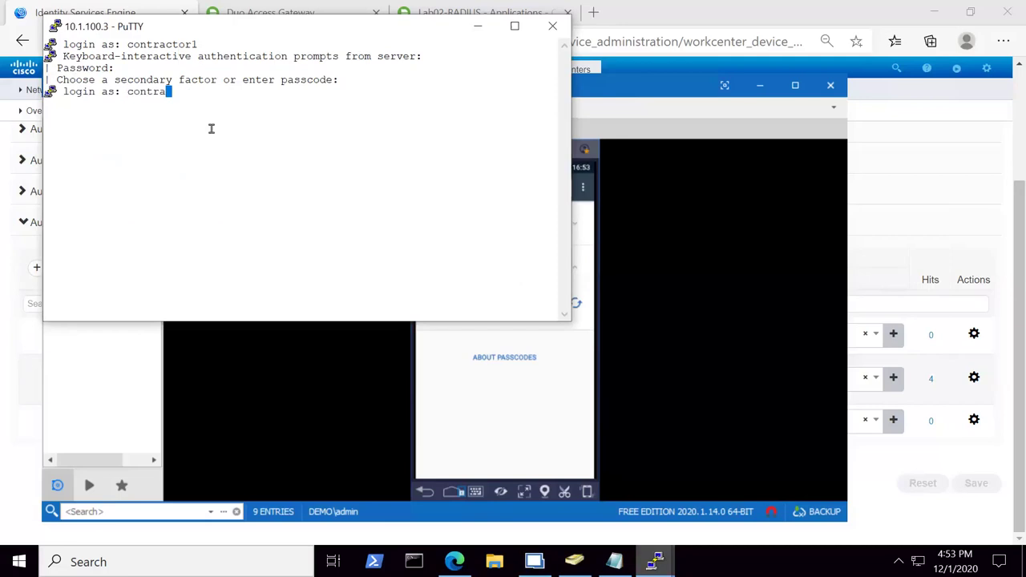
{"action": "type", "text": "ctor1"}
{"action": "key", "text": "Return"}
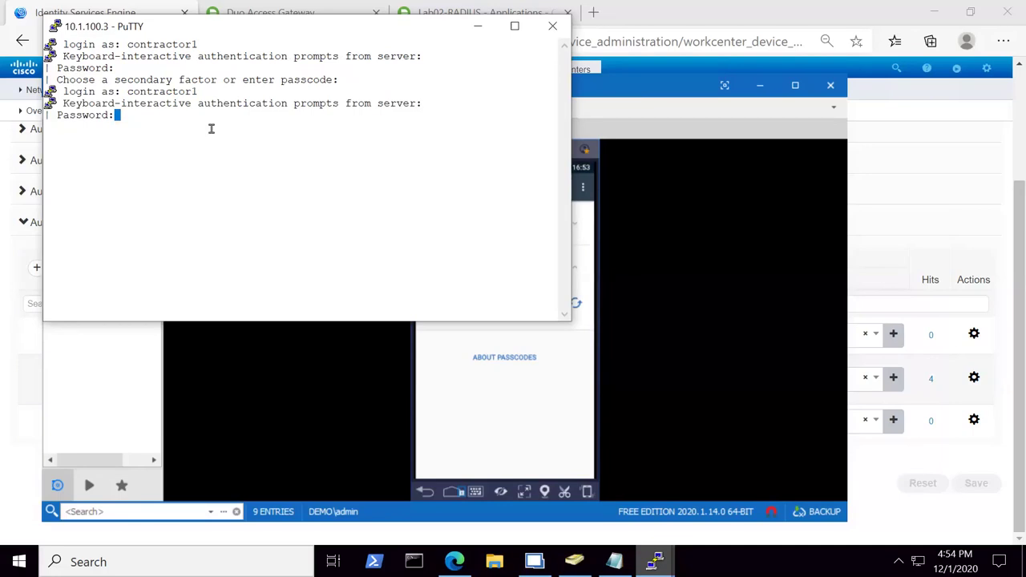
{"action": "key", "text": "Return"}
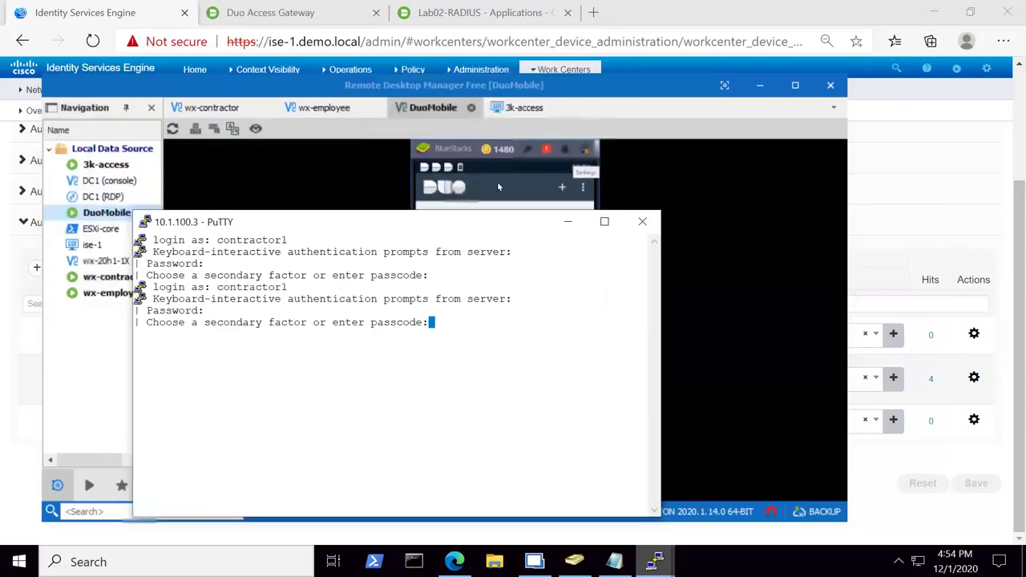
- Submit the Duo passcode to complete contractor1's router login
{"action": "left_click", "coordinate": [432, 88]}
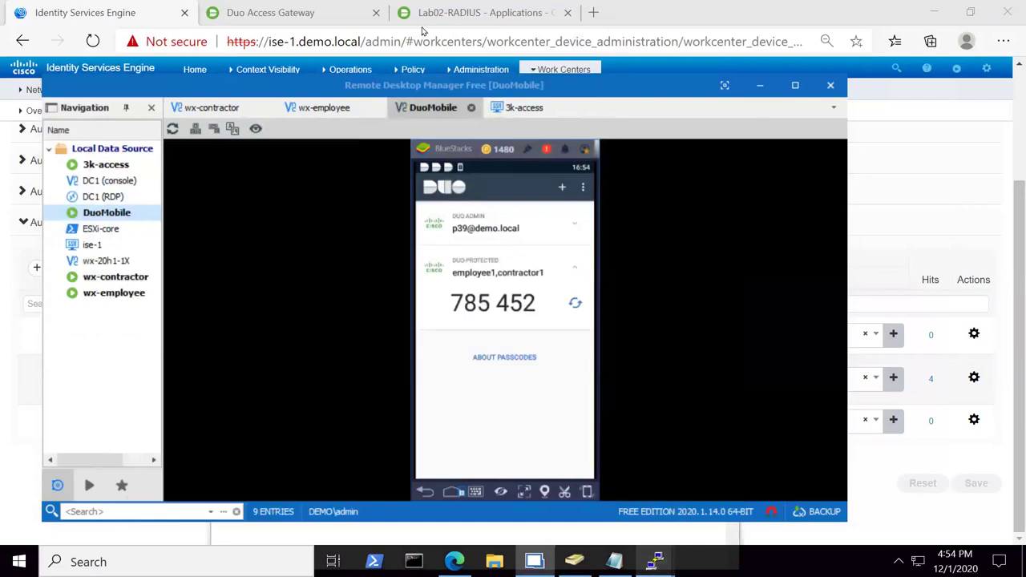
{"action": "left_click_drag", "start_coordinate": [433, 89], "coordinate": [421, 28]}
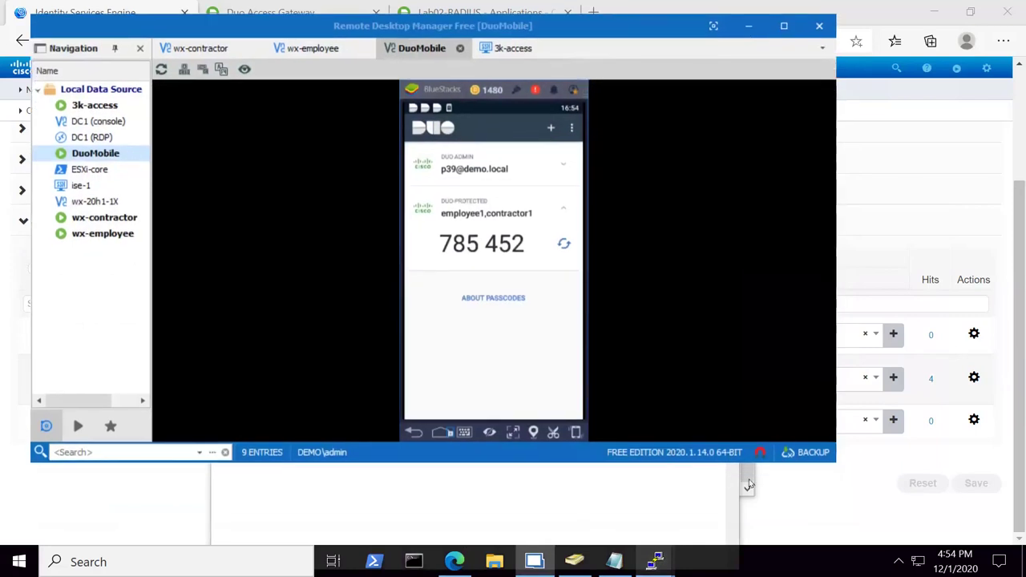
{"action": "left_click", "coordinate": [655, 561]}
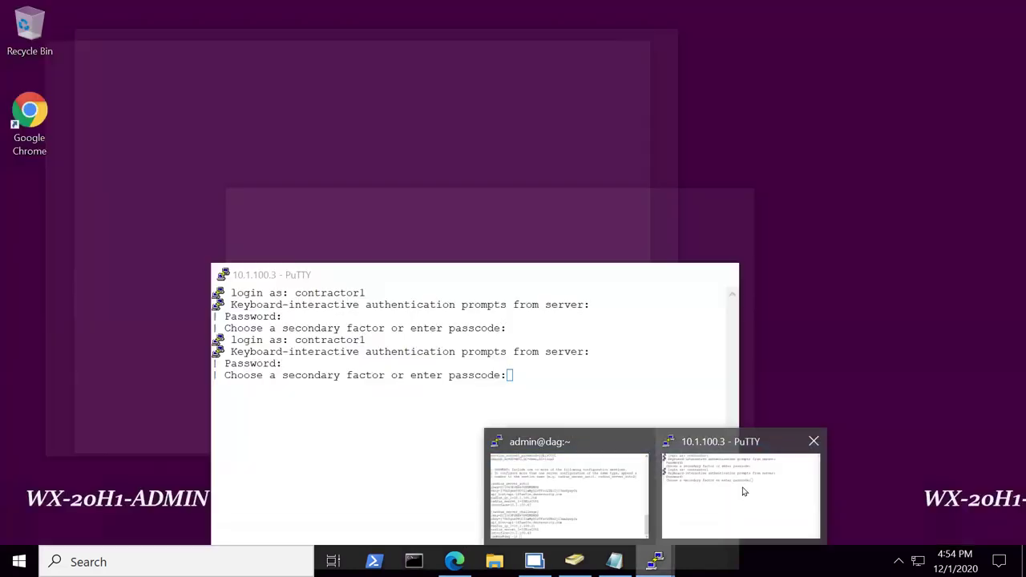
{"action": "left_click", "coordinate": [742, 491]}
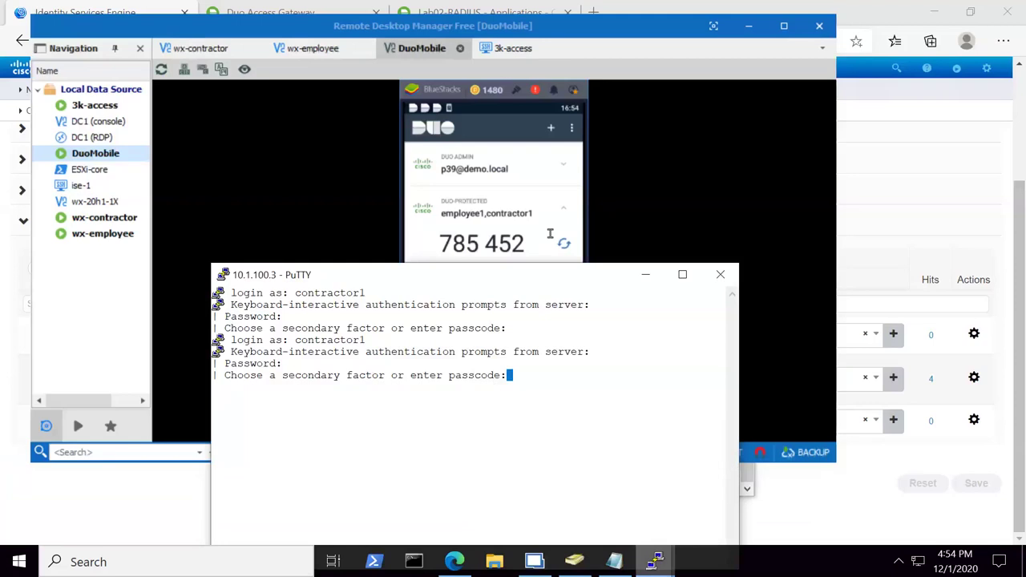
{"action": "left_click", "coordinate": [565, 249]}
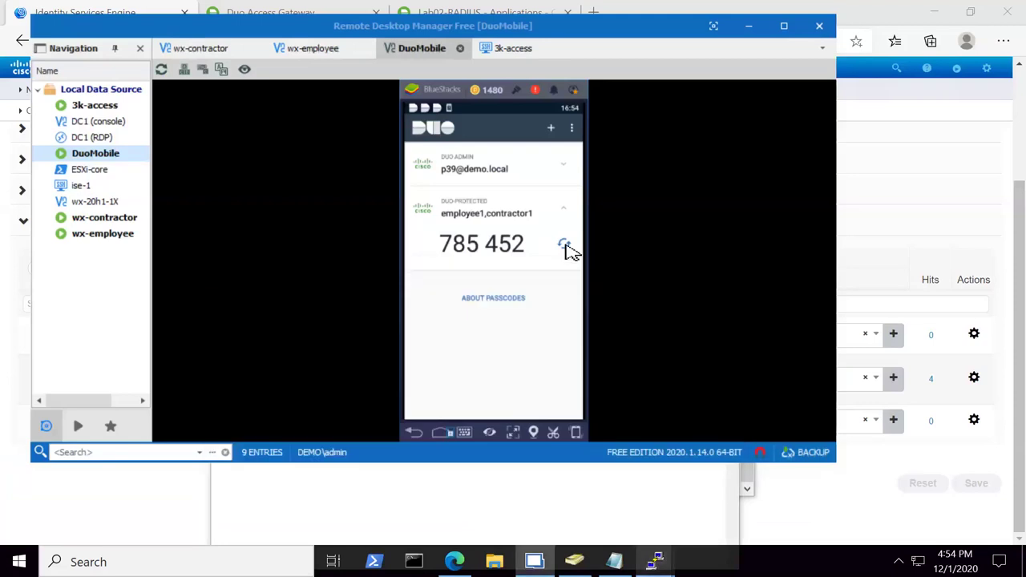
{"action": "left_click", "coordinate": [631, 474]}
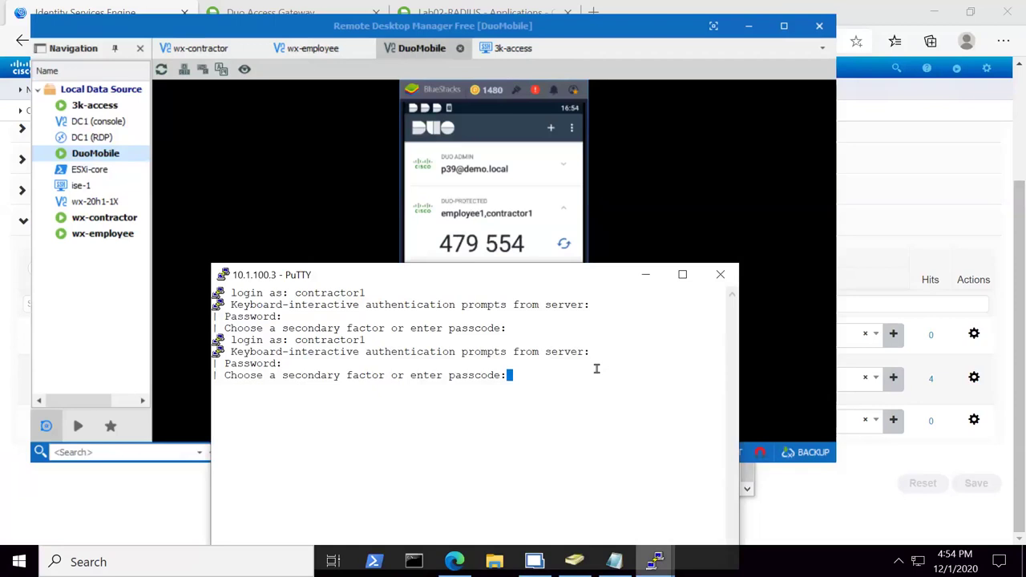
{"action": "key", "text": "Return"}
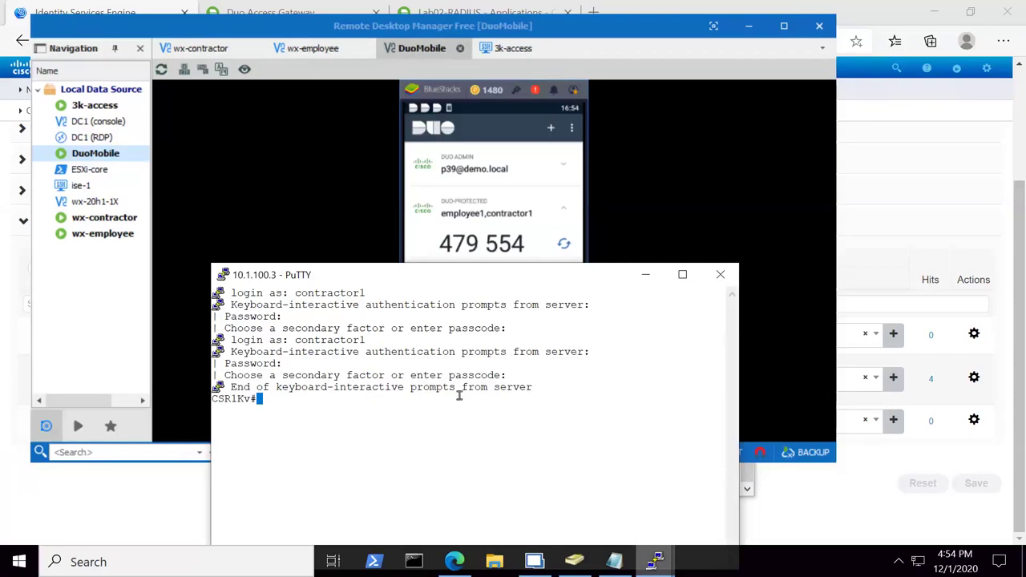
- Enter conf t and try hostname CSR1Kv, which returns Command authorization failed
{"action": "type", "text": "conf t"}
{"action": "key", "text": "Return"}
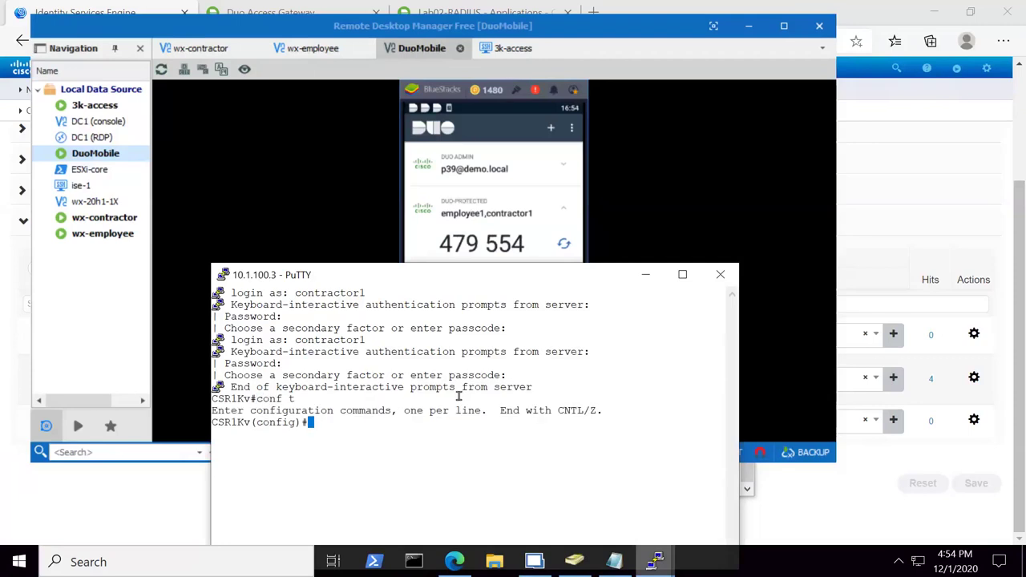
{"action": "key", "text": "Return"}
{"action": "key", "text": "Return"}
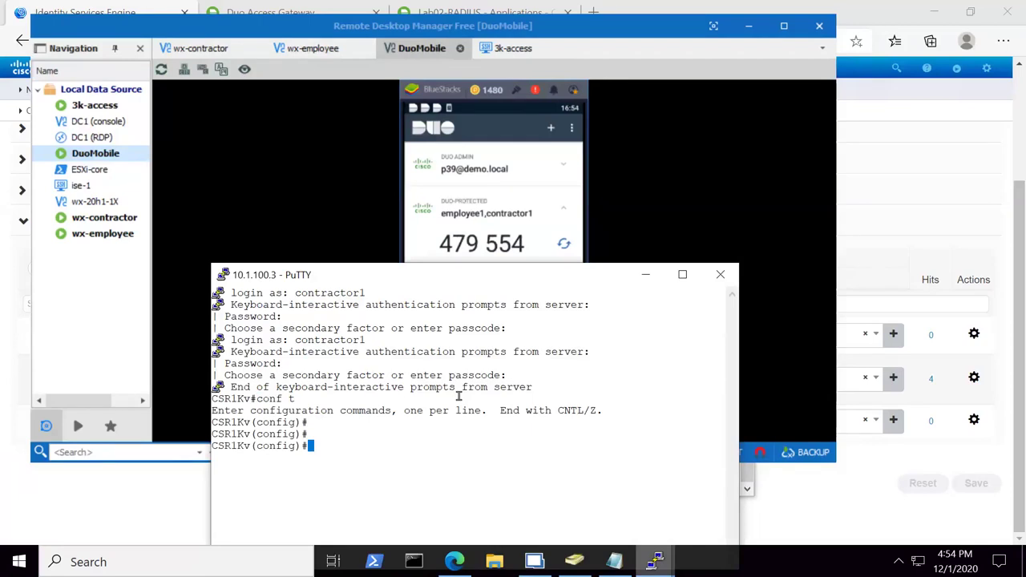
{"action": "type", "text": "hos"}
{"action": "key", "text": "Tab"}
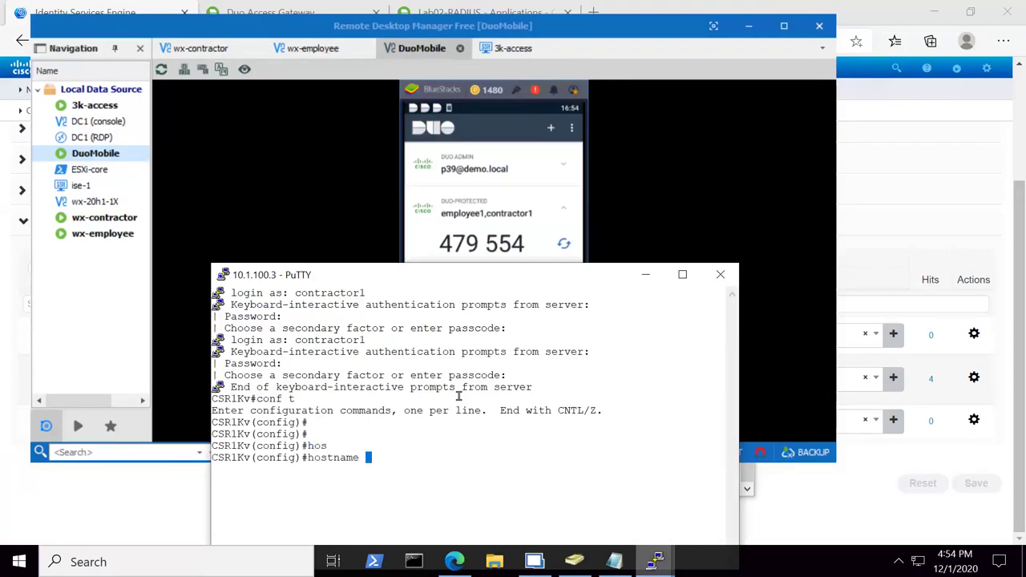
{"action": "type", "text": "CSR1Kv"}
{"action": "key", "text": "Return"}
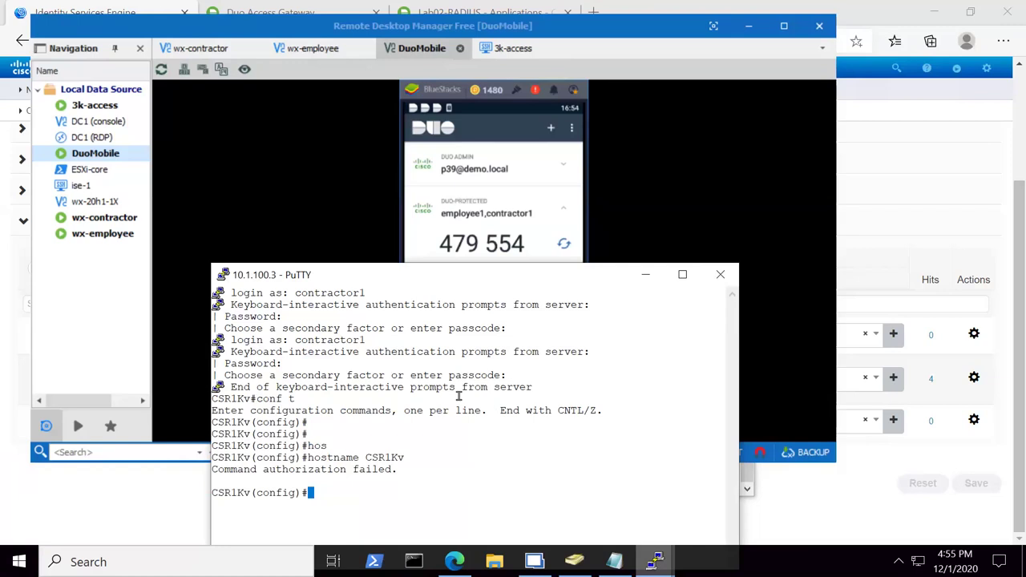
- Duplicate the router session, log in as employee1 with its password, and refresh the Duo passcode
{"action": "right_click", "coordinate": [307, 275]}
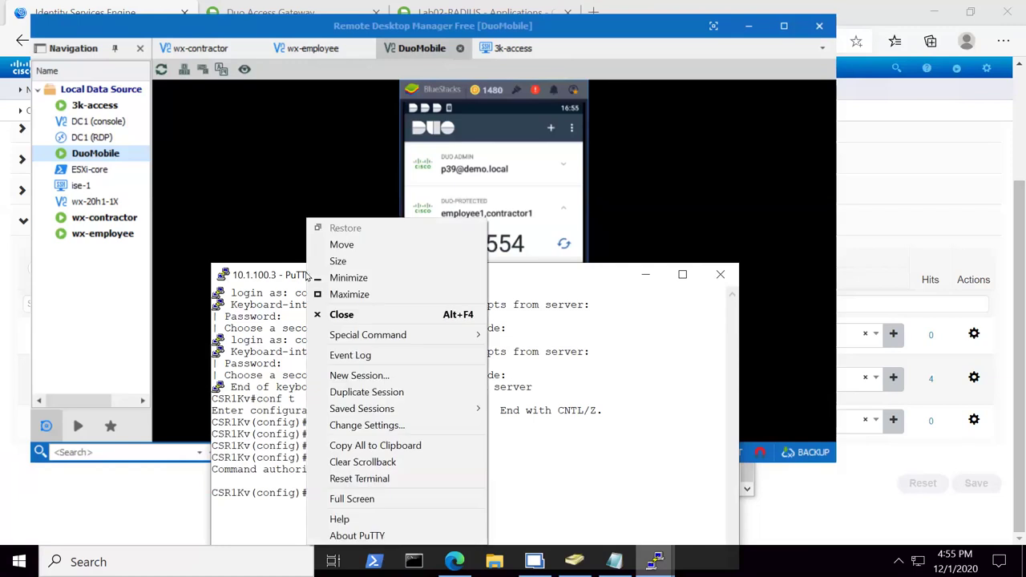
{"action": "left_click", "coordinate": [370, 392]}
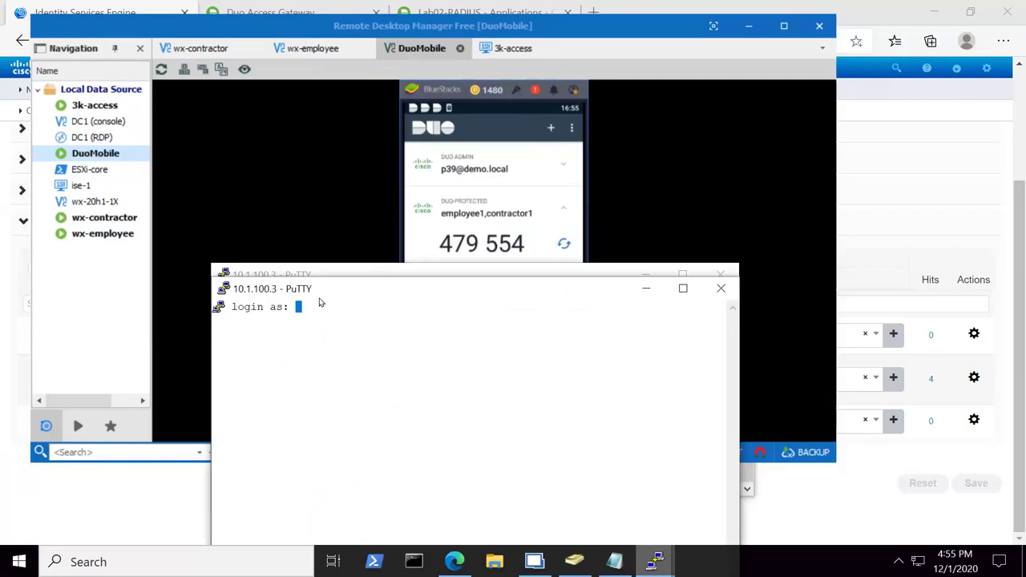
{"action": "type", "text": "employee1"}
{"action": "key", "text": "Return"}
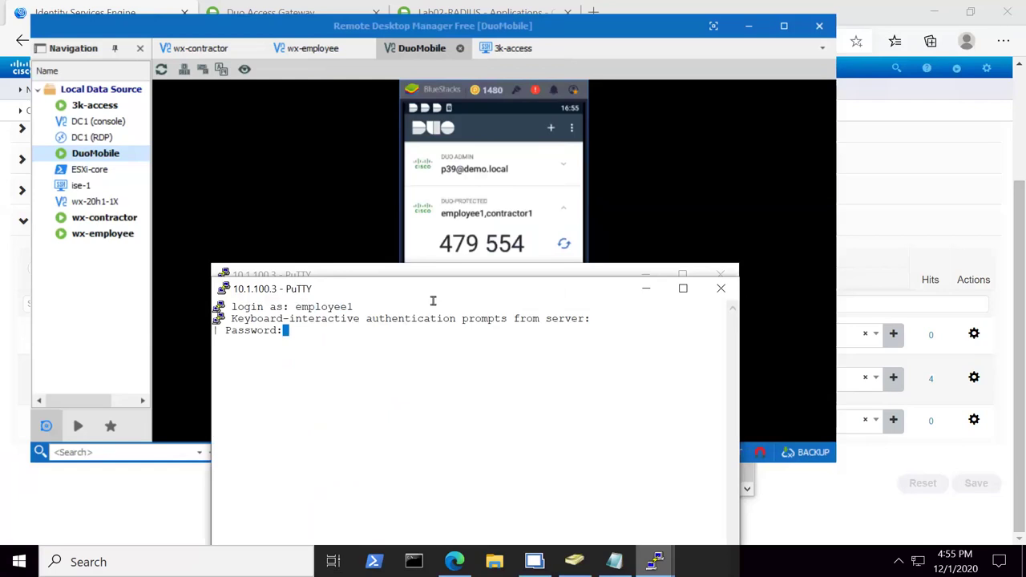
{"action": "key", "text": "Return"}
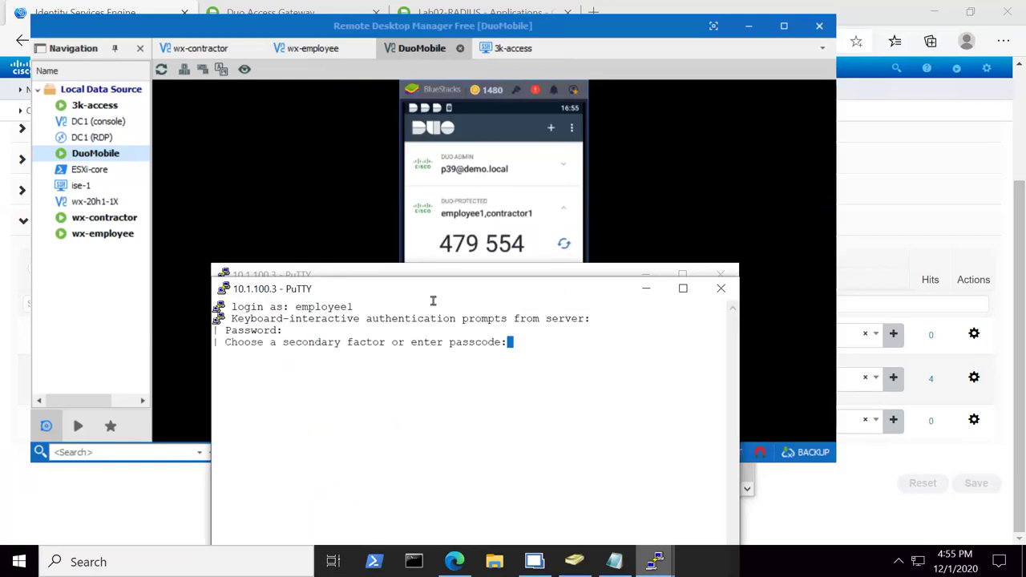
{"action": "left_click", "coordinate": [566, 251]}
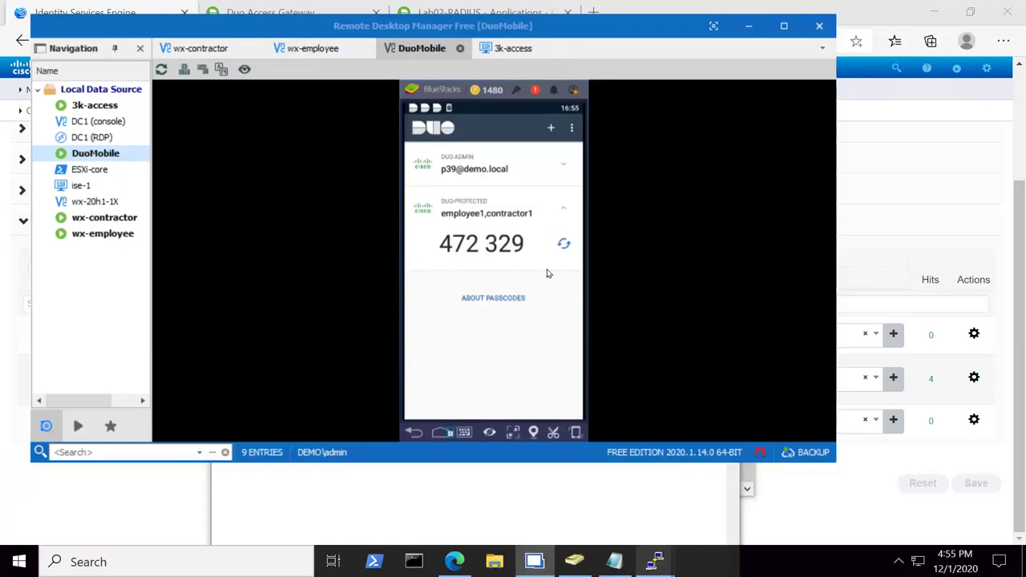
{"action": "key", "text": "alt+Tab"}
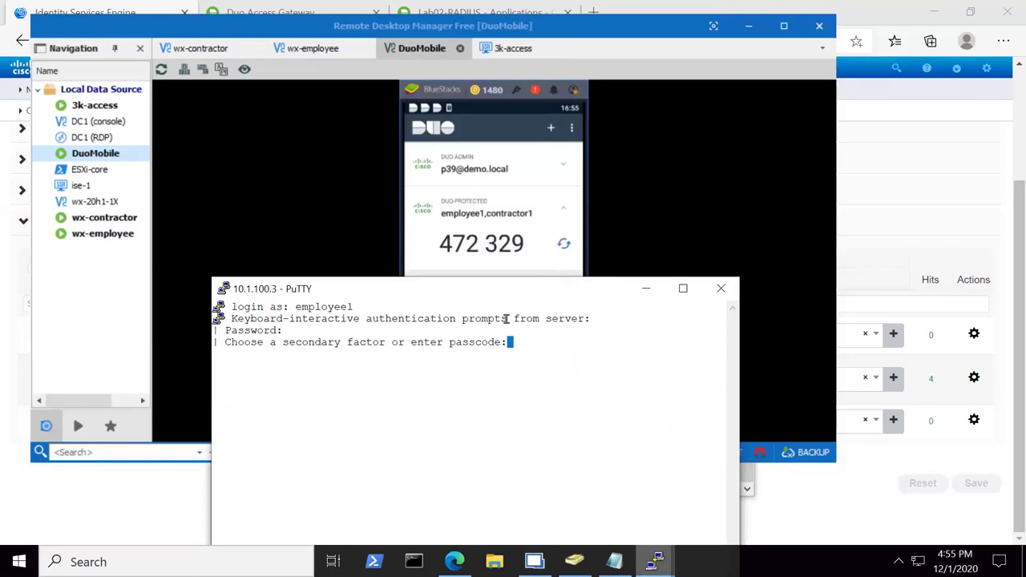
- Submit employee1's Duo passcode and enter global configuration mode with conf t
{"action": "key", "text": "Return"}
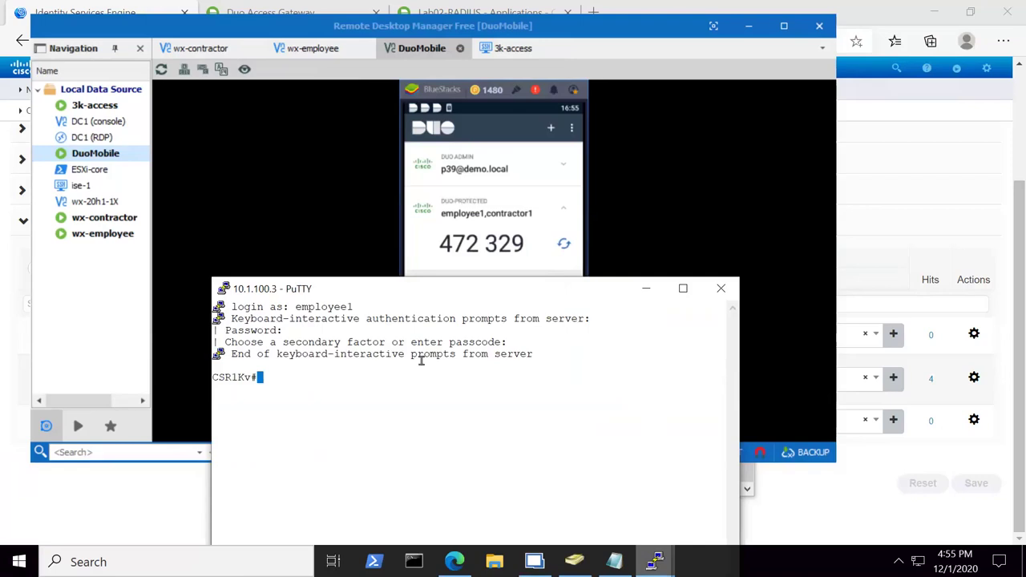
{"action": "type", "text": "con ft"}
{"action": "key", "text": "Return"}
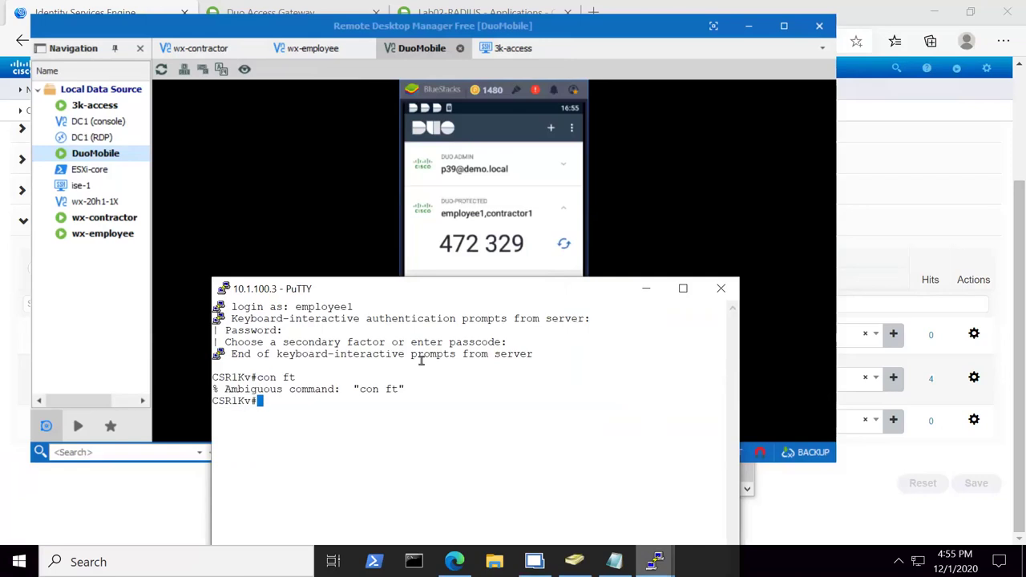
{"action": "type", "text": "conf t"}
{"action": "key", "text": "Return"}
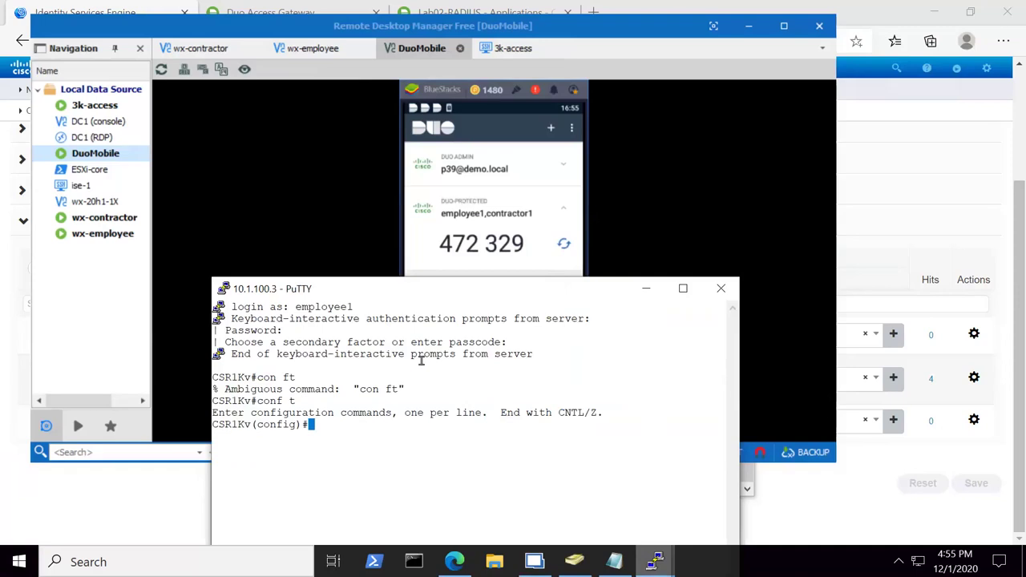
- Set hostname CSR1Kv, which is accepted without an authorization error
{"action": "type", "text": "host"}
{"action": "key", "text": "Tab"}
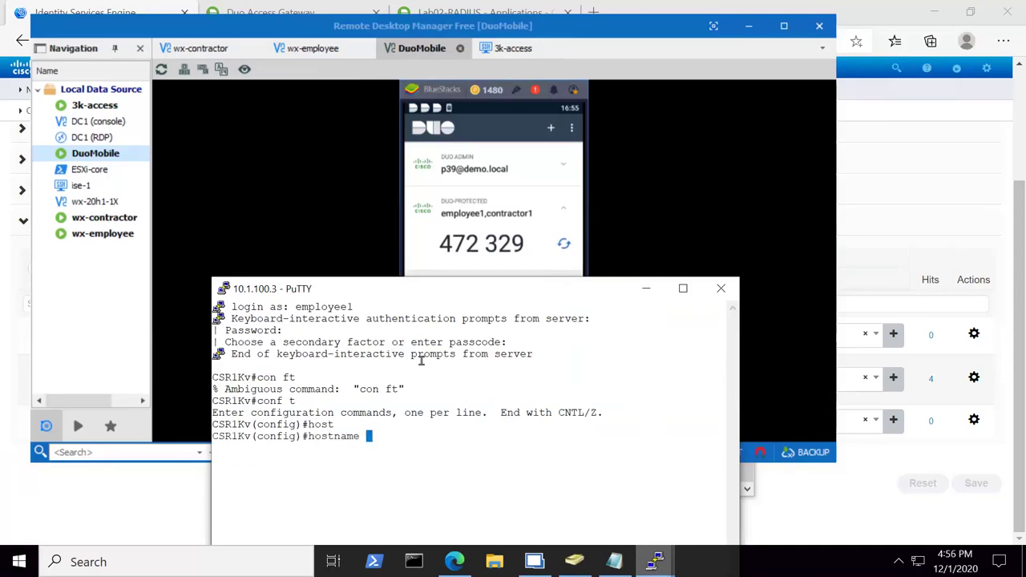
{"action": "type", "text": "CSR1Kv"}
{"action": "key", "text": "Return"}
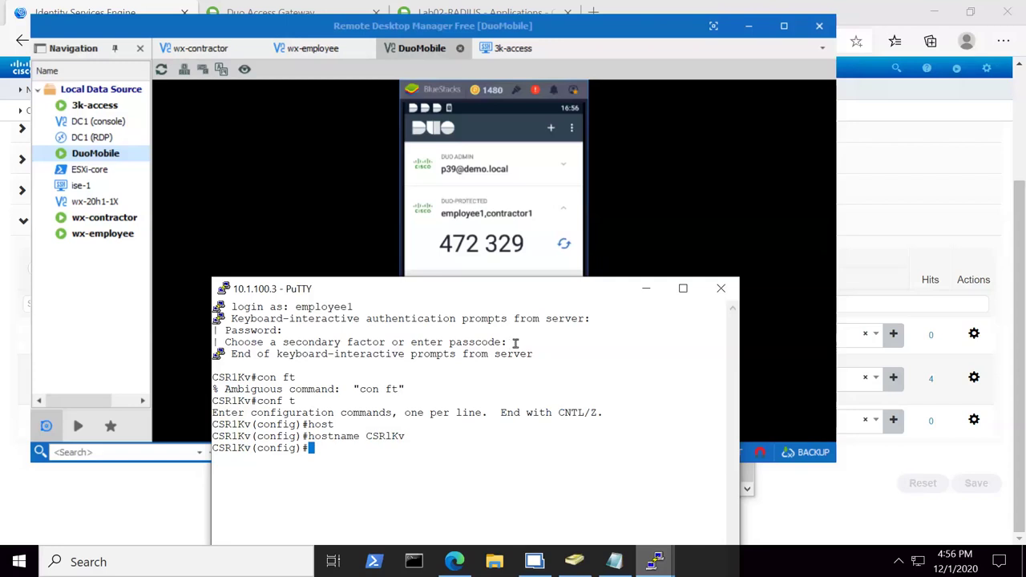
{"action": "left_click", "coordinate": [110, 12]}
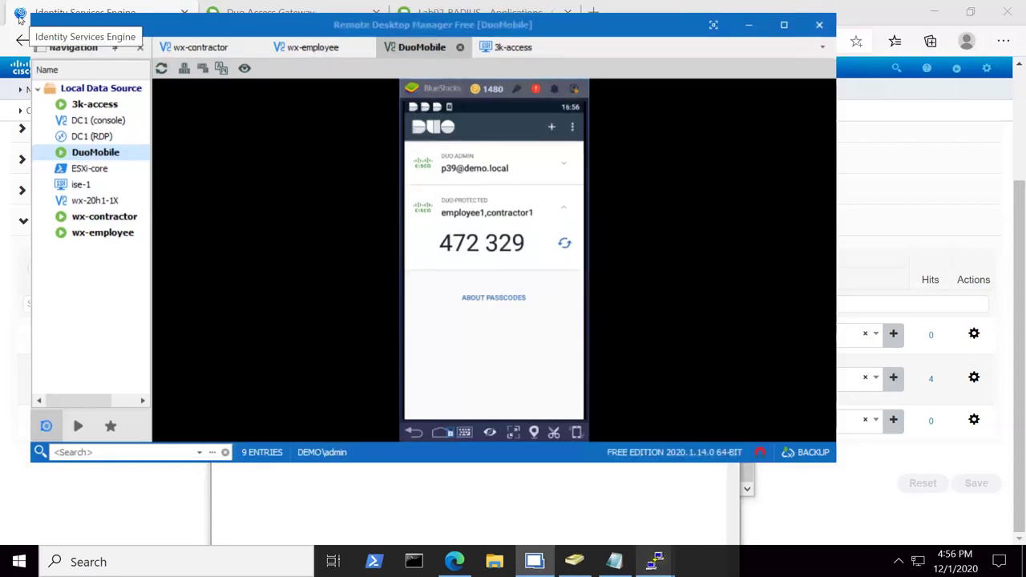
- Open Operations > TACACS > Live Logs in ISE and limit them to the last 10 minutes
{"action": "left_click", "coordinate": [19, 16]}
{"action": "mouse_move", "coordinate": [351, 70]}
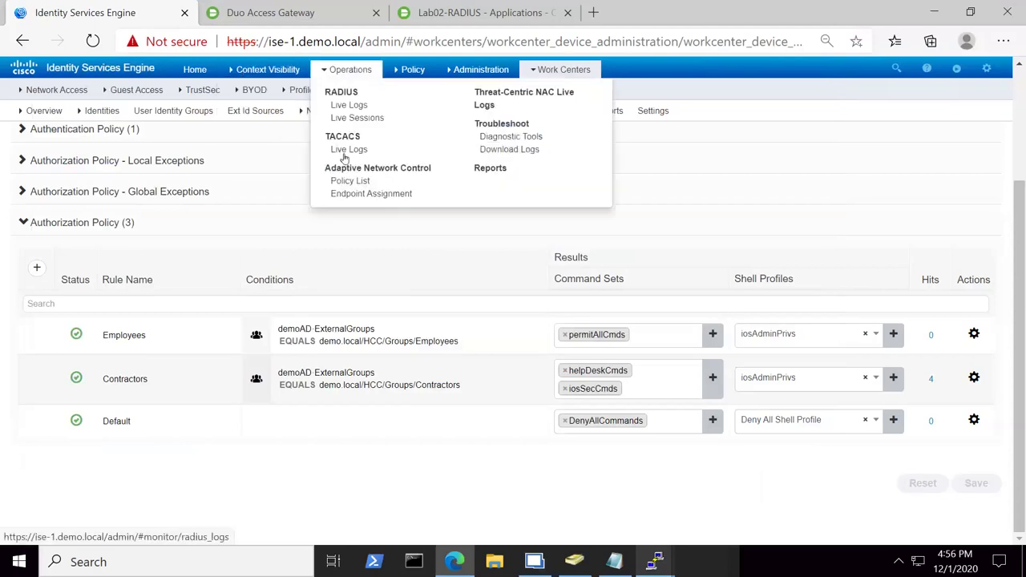
{"action": "left_click", "coordinate": [344, 154]}
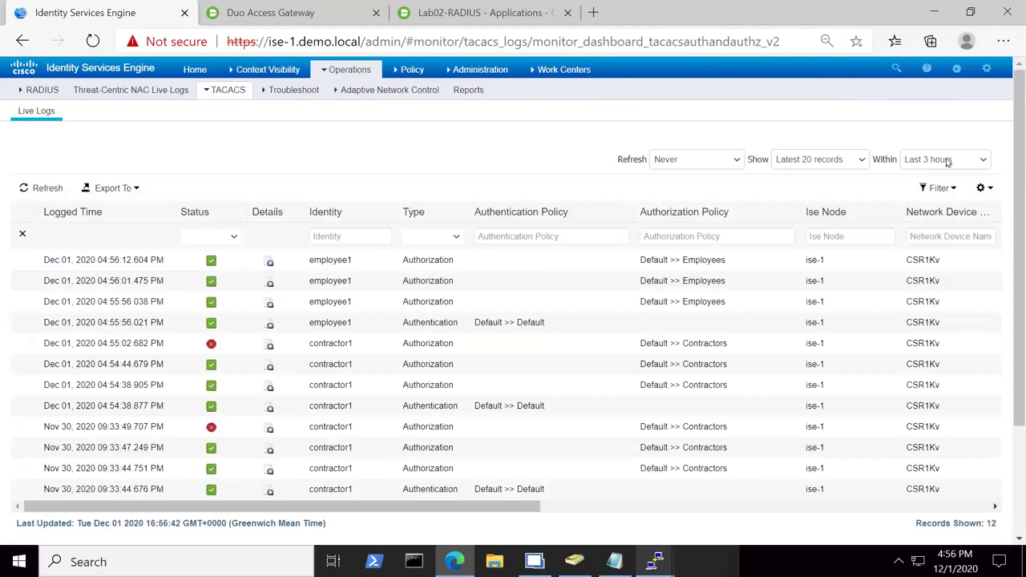
{"action": "left_click", "coordinate": [944, 159]}
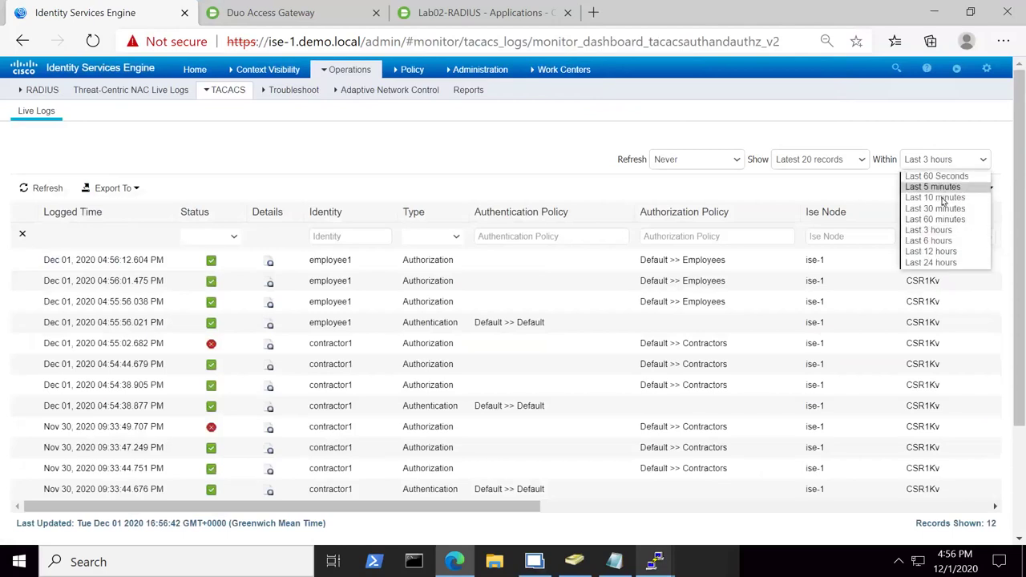
{"action": "left_click", "coordinate": [934, 197]}
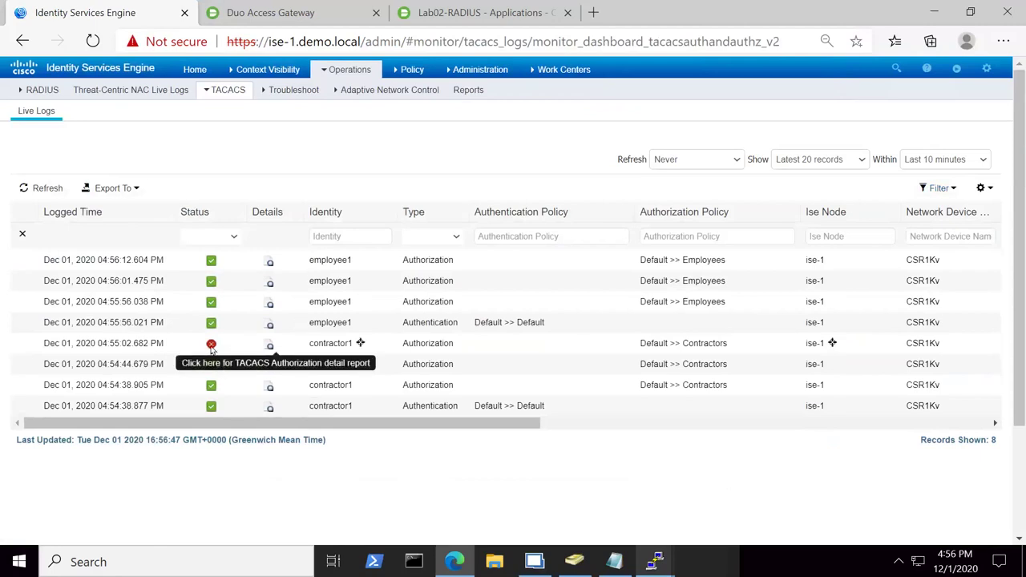
- Open contractor1's failed authorization details and review the hostname CSR1Kv command and failure reason 13025
{"action": "left_click", "coordinate": [268, 345]}
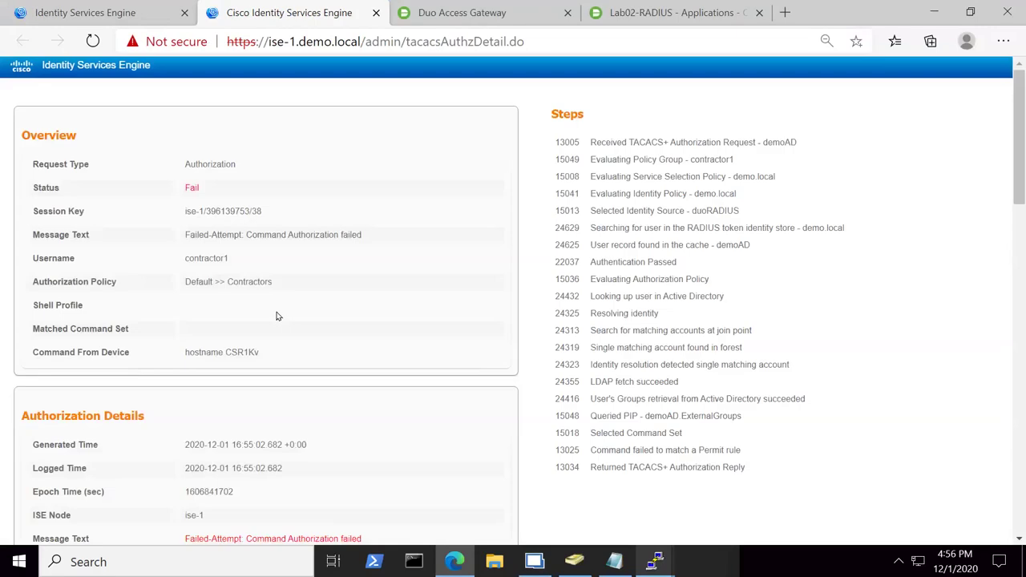
{"action": "triple_click", "coordinate": [282, 353]}
{"action": "left_click", "coordinate": [237, 354]}
{"action": "left_click", "coordinate": [290, 358], "text": "shift"}
{"action": "scroll", "coordinate": [290, 358], "scroll_direction": "down", "scroll_amount": 2}
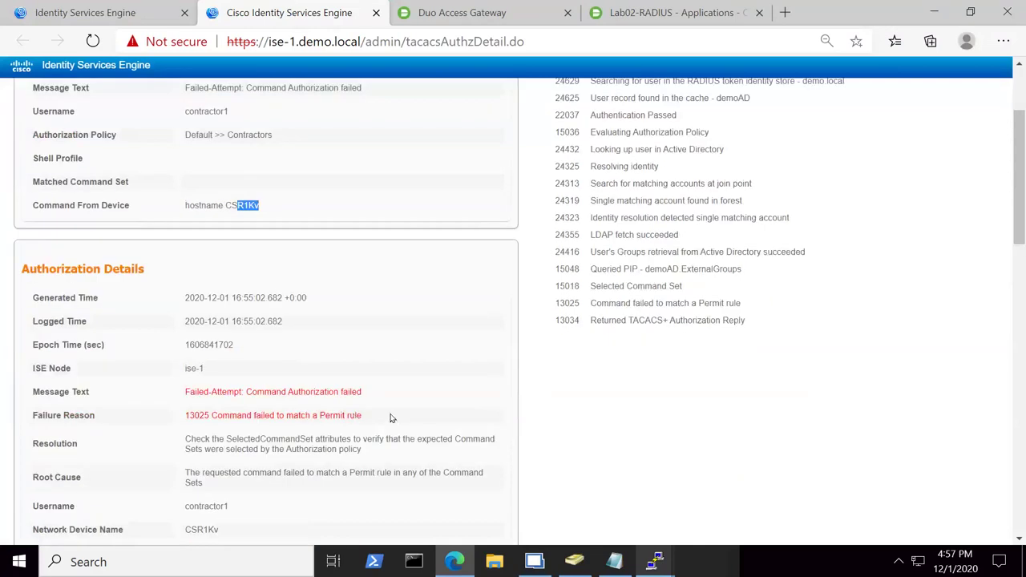
{"action": "scroll", "coordinate": [390, 417], "scroll_direction": "up", "scroll_amount": 2}
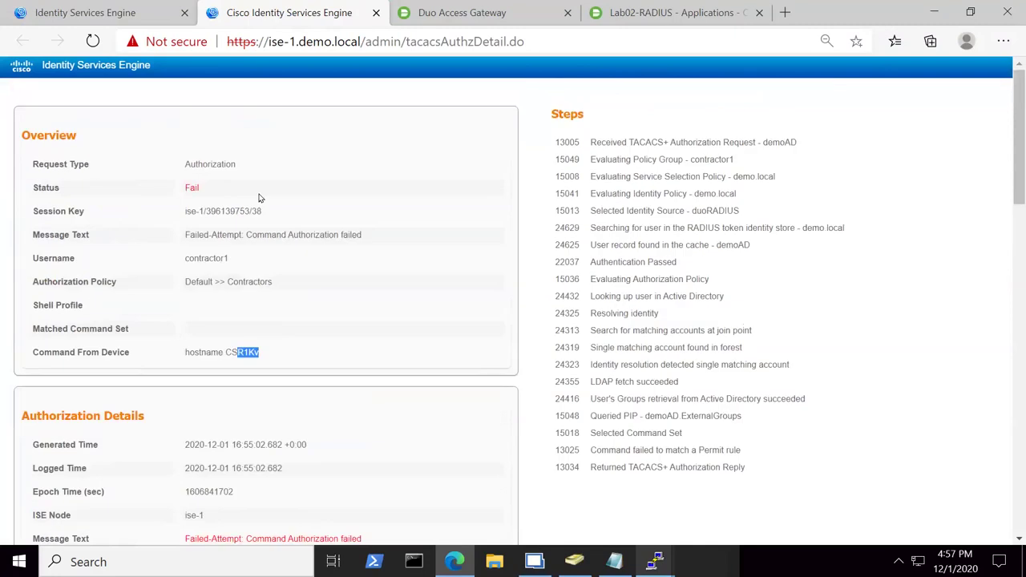
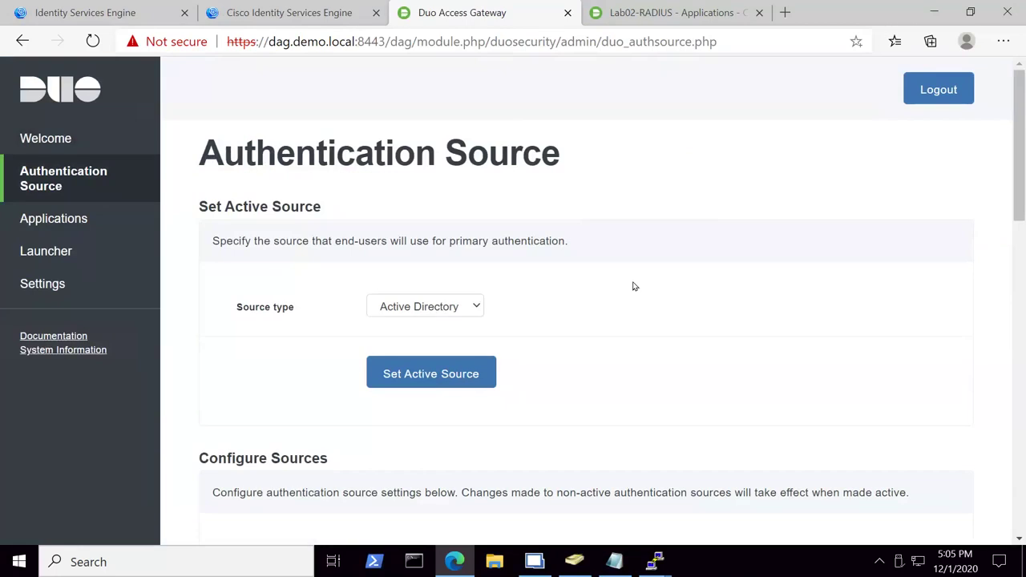
{"action": "scroll", "coordinate": [634, 286], "scroll_direction": "down", "scroll_amount": 2}
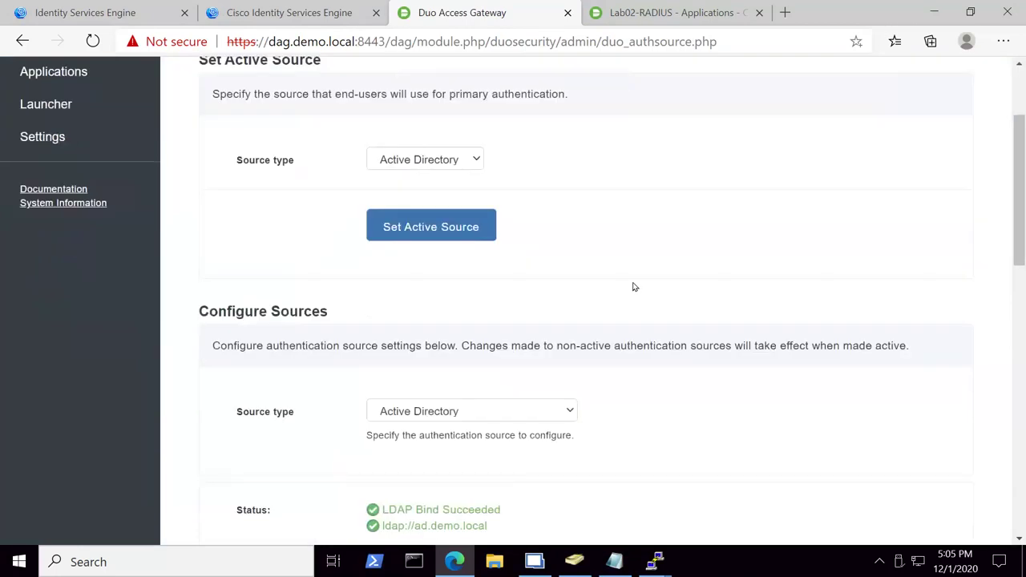
{"action": "scroll", "coordinate": [633, 286], "scroll_direction": "down", "scroll_amount": 3}
{"action": "scroll", "coordinate": [633, 286], "scroll_direction": "down", "scroll_amount": 4}
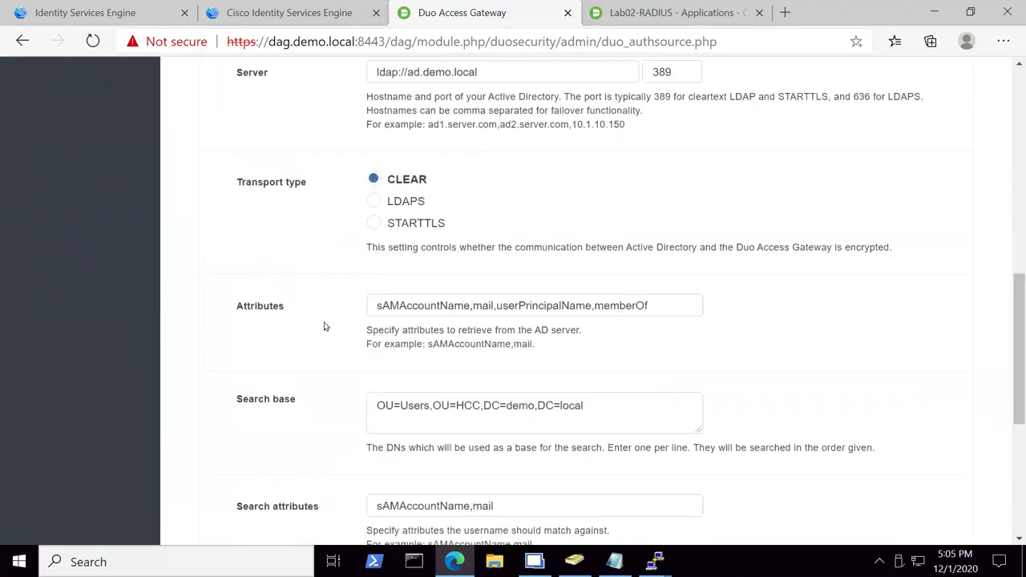
{"action": "scroll", "coordinate": [326, 323], "scroll_direction": "up", "scroll_amount": 1}
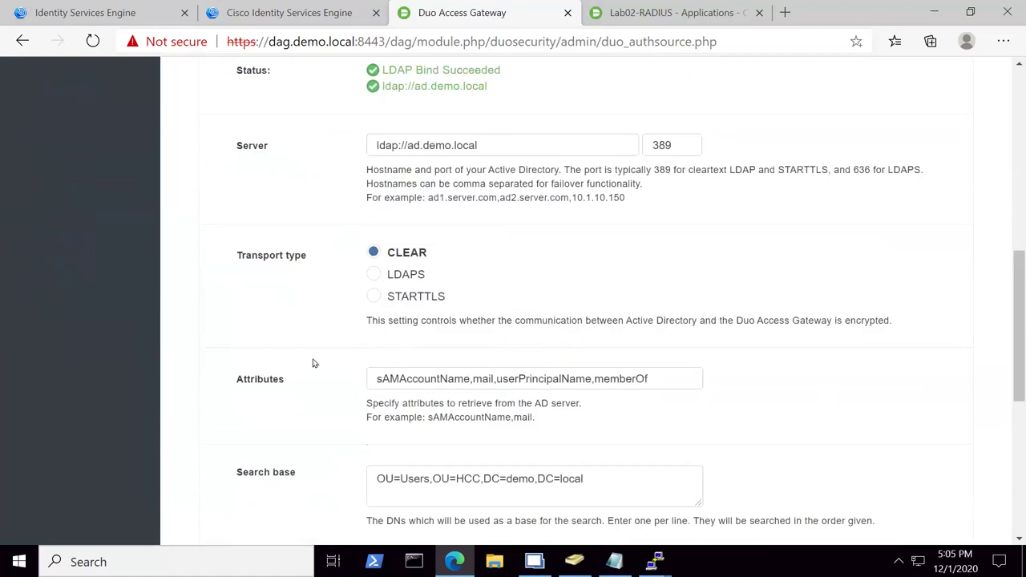
{"action": "scroll", "coordinate": [315, 367], "scroll_direction": "down", "scroll_amount": 2}
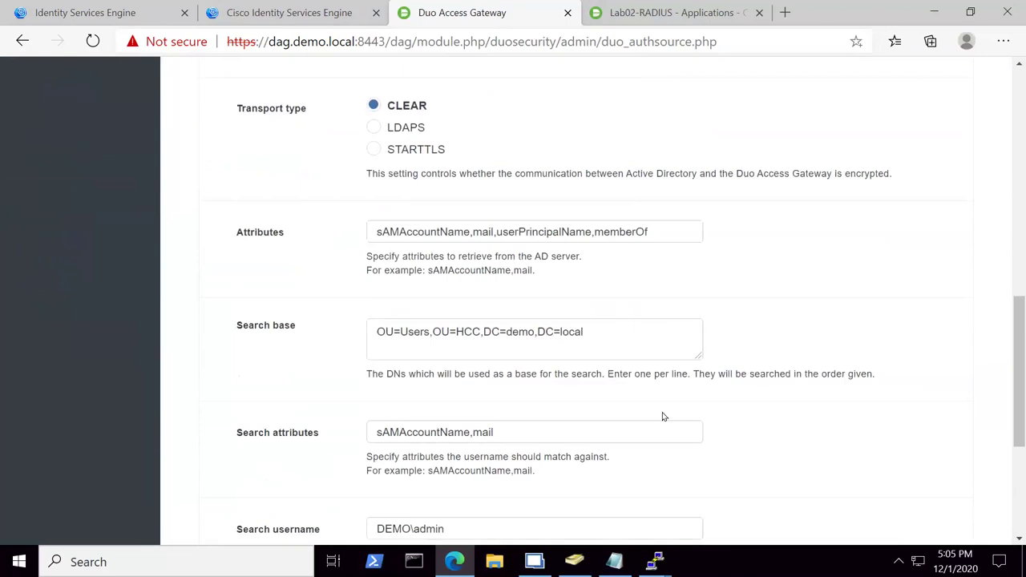
{"action": "scroll", "coordinate": [662, 419], "scroll_direction": "down", "scroll_amount": 3}
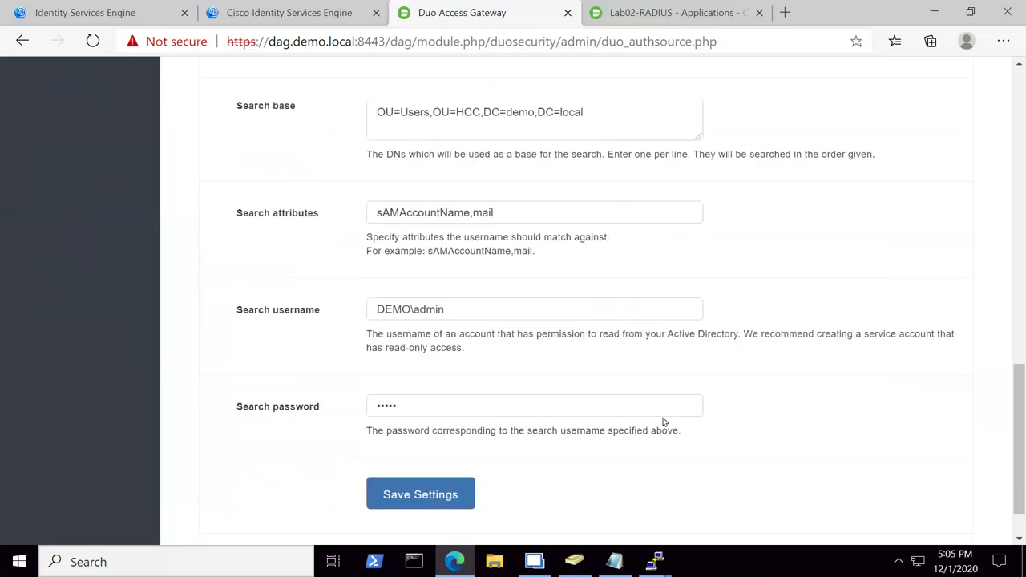
{"action": "scroll", "coordinate": [320, 406], "scroll_direction": "up", "scroll_amount": 3}
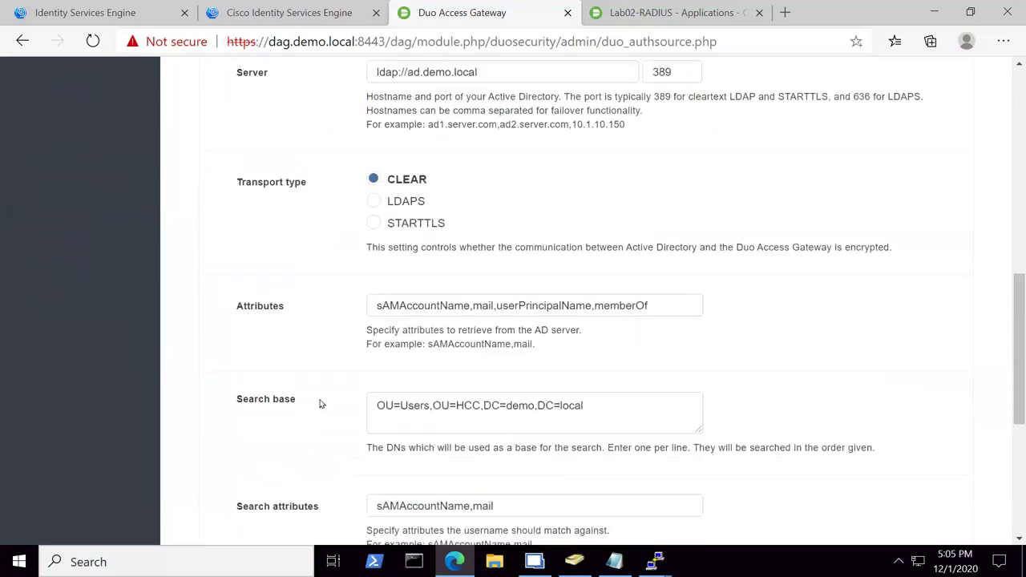
{"action": "scroll", "coordinate": [321, 404], "scroll_direction": "up", "scroll_amount": 5}
{"action": "scroll", "coordinate": [320, 403], "scroll_direction": "up", "scroll_amount": 4}
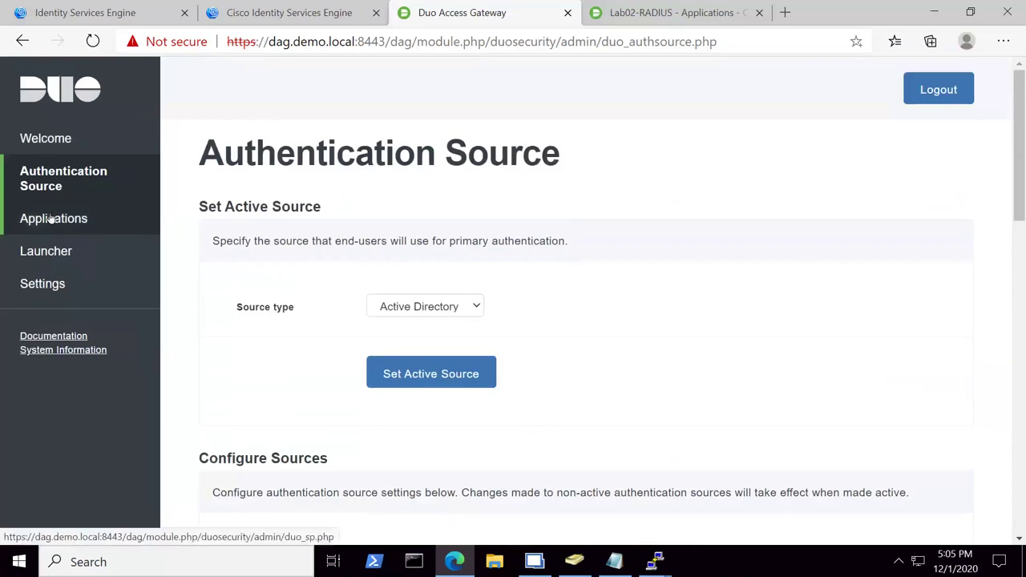
- Show the Duo Access Gateway Applications page, scrolled down to Lab01-SAML-CWA and the SAML metadata
{"action": "left_click", "coordinate": [50, 218]}
{"action": "scroll", "coordinate": [830, 321], "scroll_direction": "down", "scroll_amount": 2}
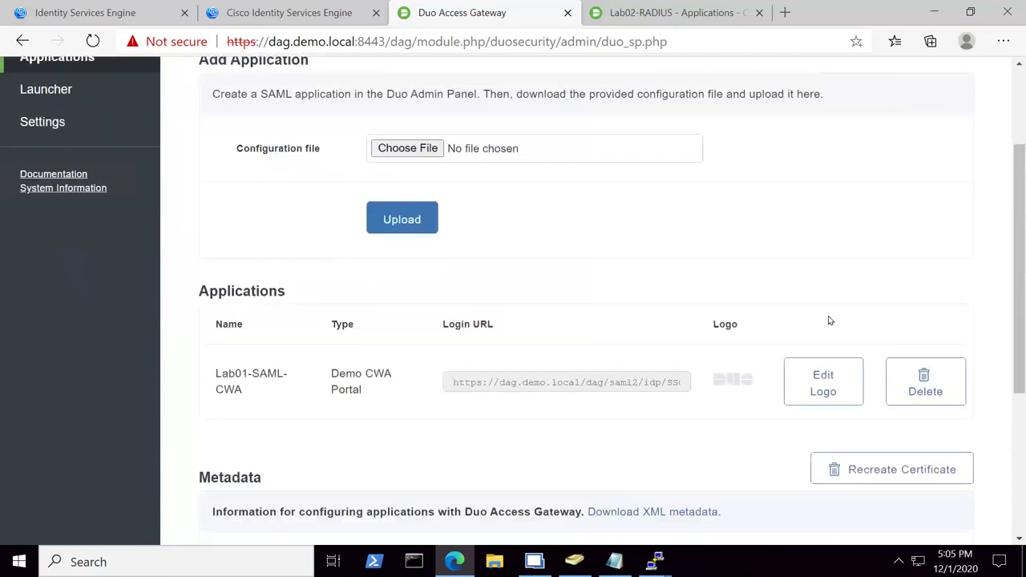
{"action": "scroll", "coordinate": [830, 321], "scroll_direction": "down", "scroll_amount": 2}
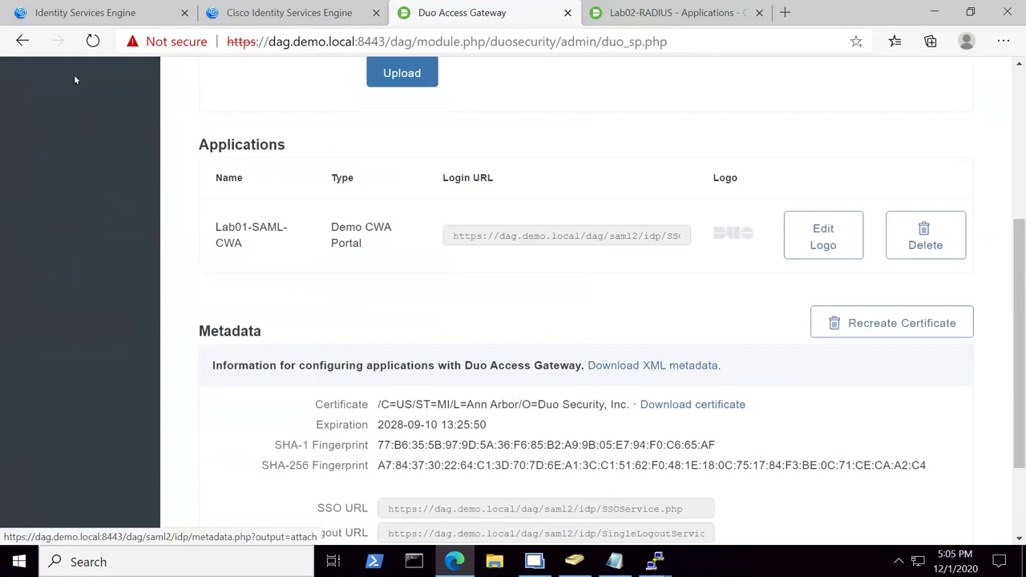
- In ISE, open the duoSAML provider under External Identity Sources > SAML Id Providers
{"action": "left_click", "coordinate": [78, 16]}
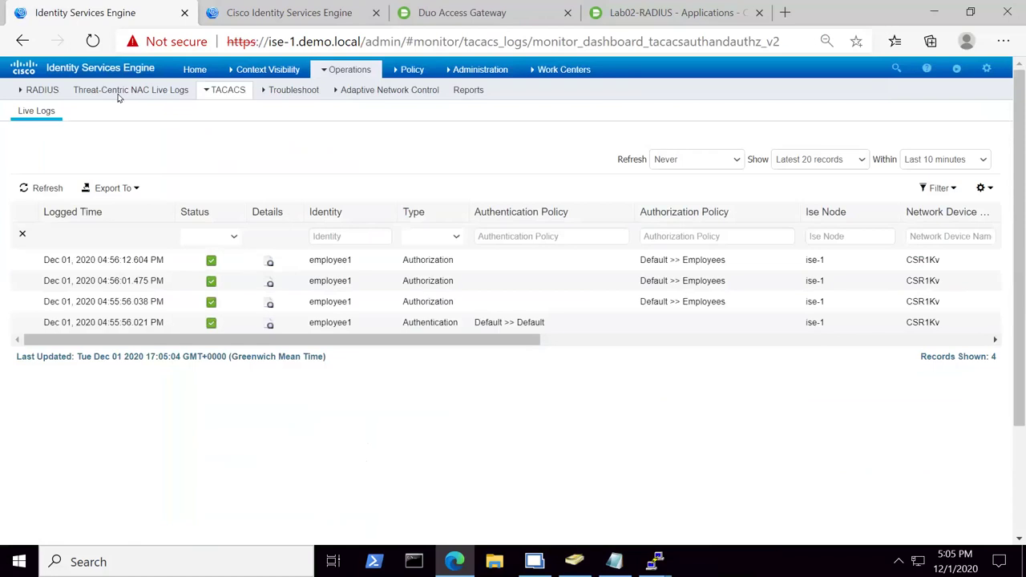
{"action": "mouse_move", "coordinate": [394, 72]}
{"action": "mouse_move", "coordinate": [480, 70]}
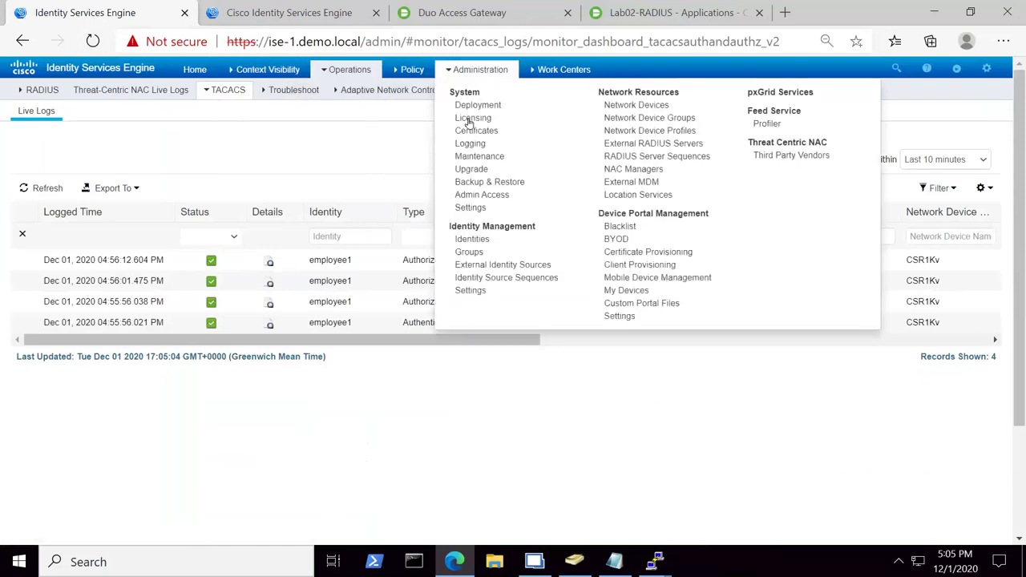
{"action": "left_click", "coordinate": [491, 267]}
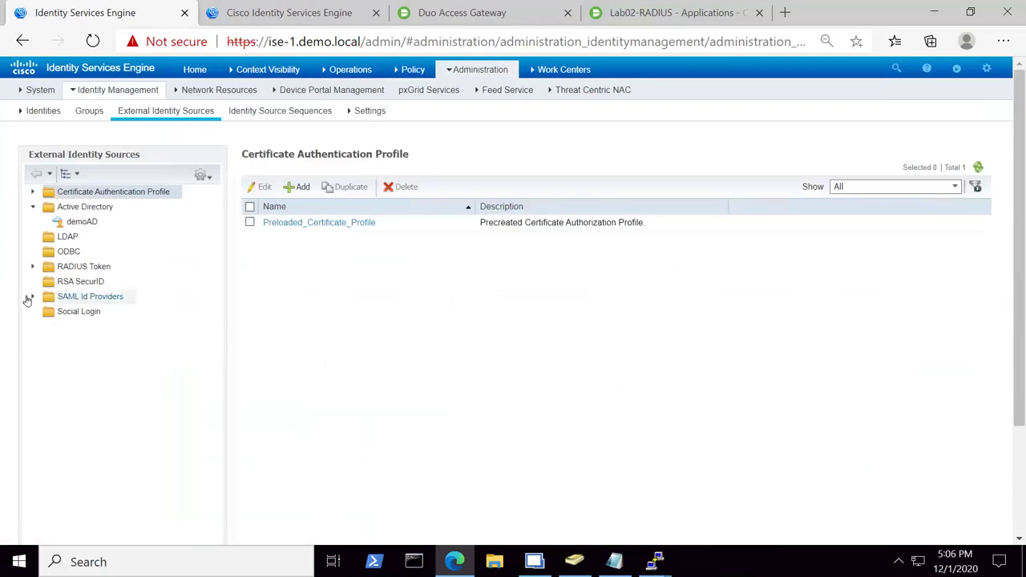
{"action": "left_click", "coordinate": [30, 297]}
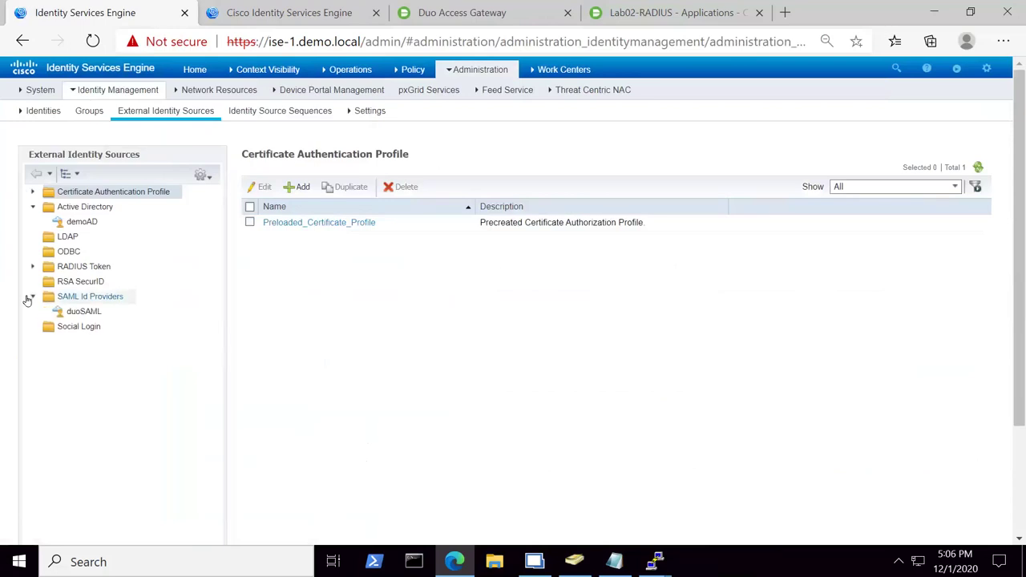
{"action": "left_click", "coordinate": [83, 311]}
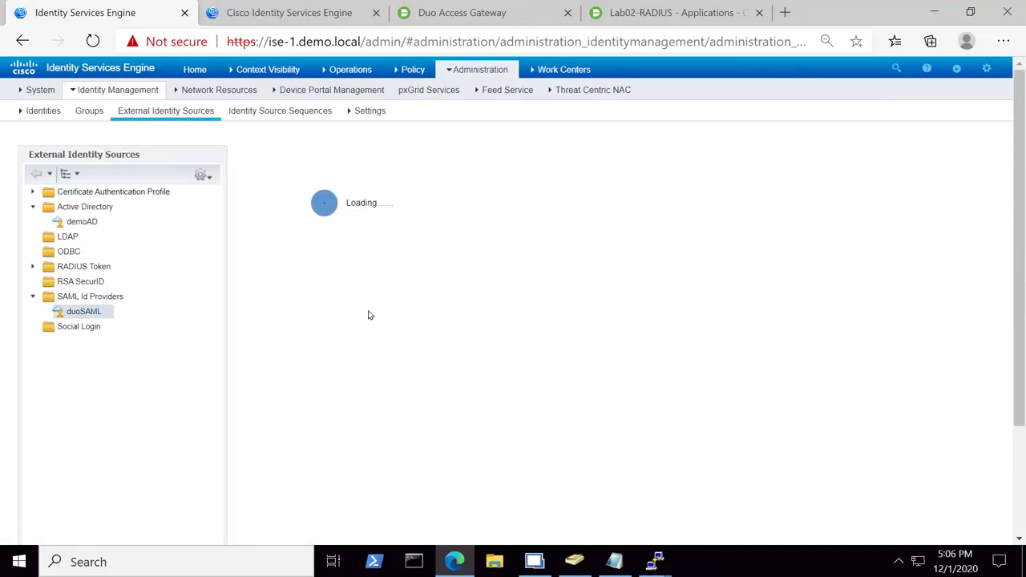
{"action": "left_click", "coordinate": [86, 313]}
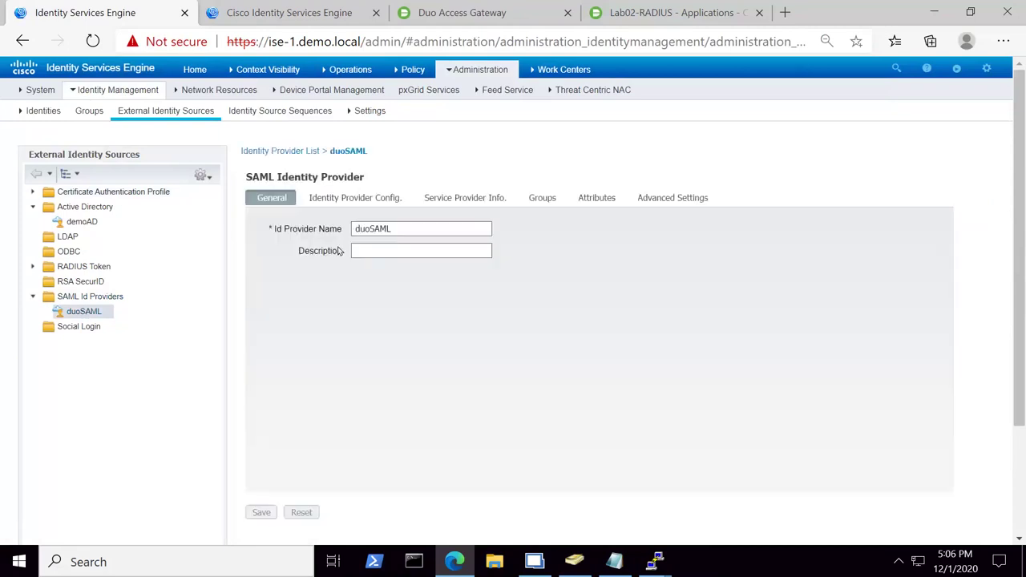
- Review duoSAML's identity provider configuration and its memberOf mappings to Contractors and Employees
{"action": "left_click", "coordinate": [342, 201]}
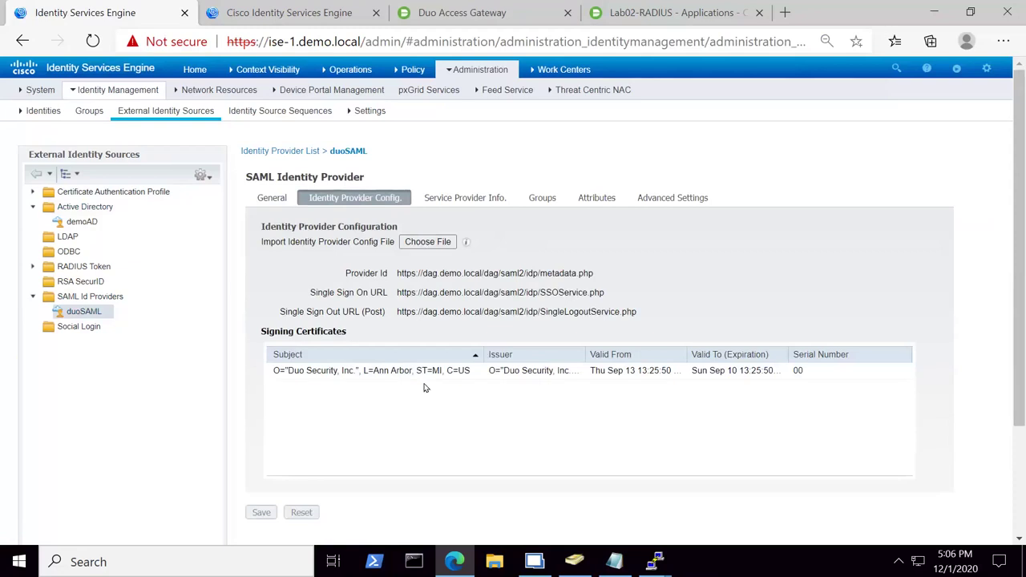
{"action": "left_click", "coordinate": [535, 202]}
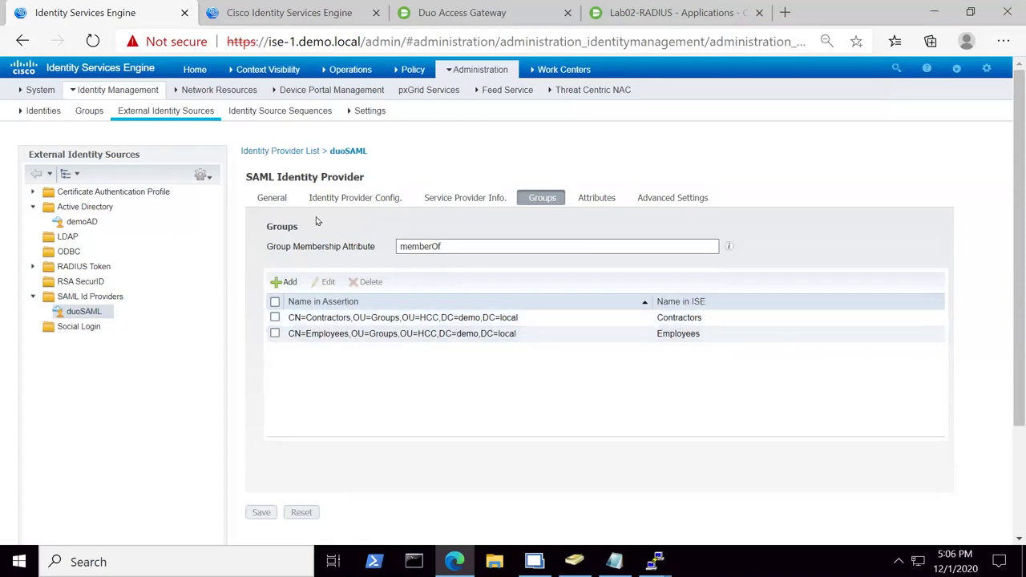
{"action": "left_click", "coordinate": [270, 200]}
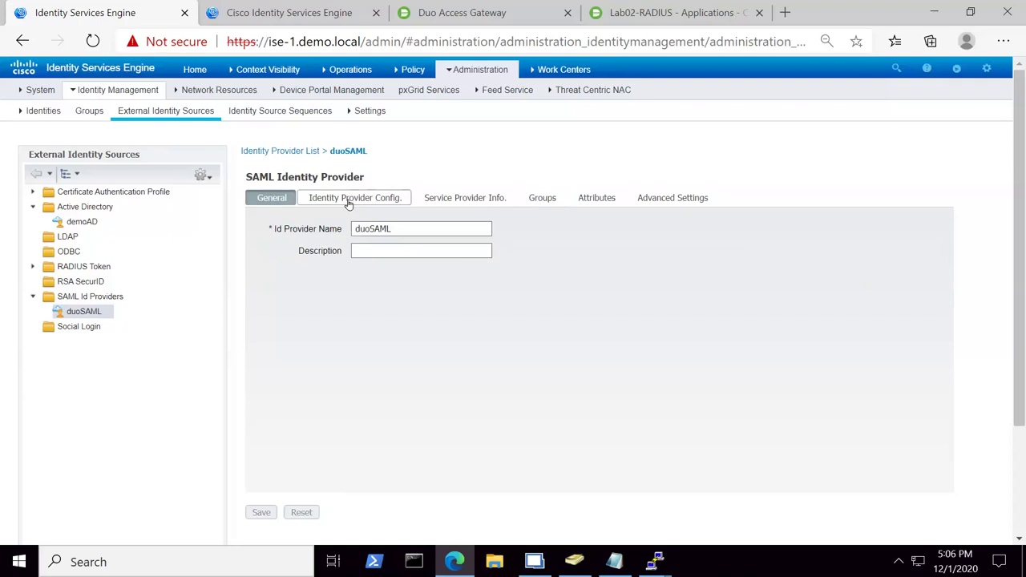
{"action": "mouse_move", "coordinate": [455, 71]}
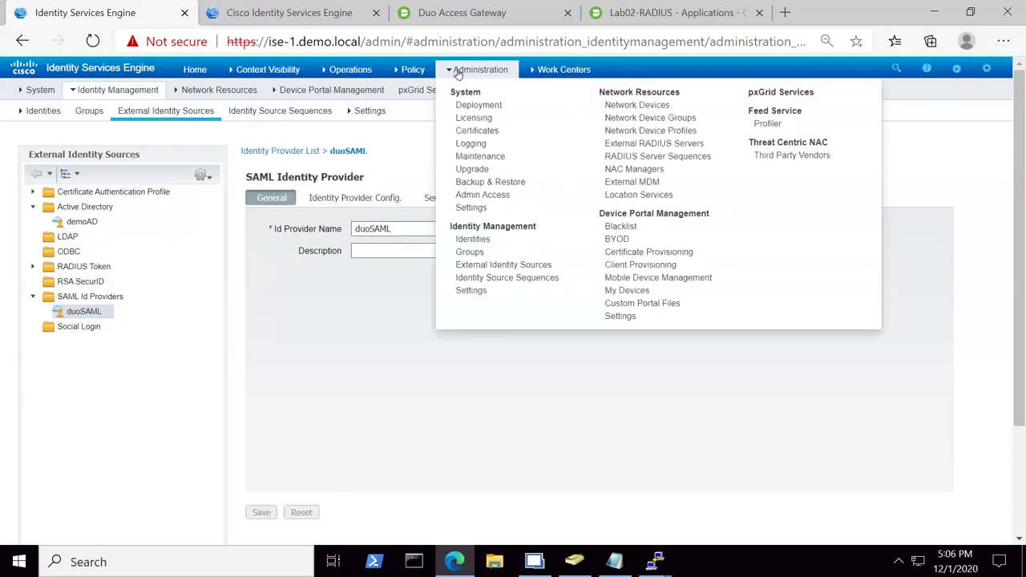
{"action": "mouse_move", "coordinate": [550, 70]}
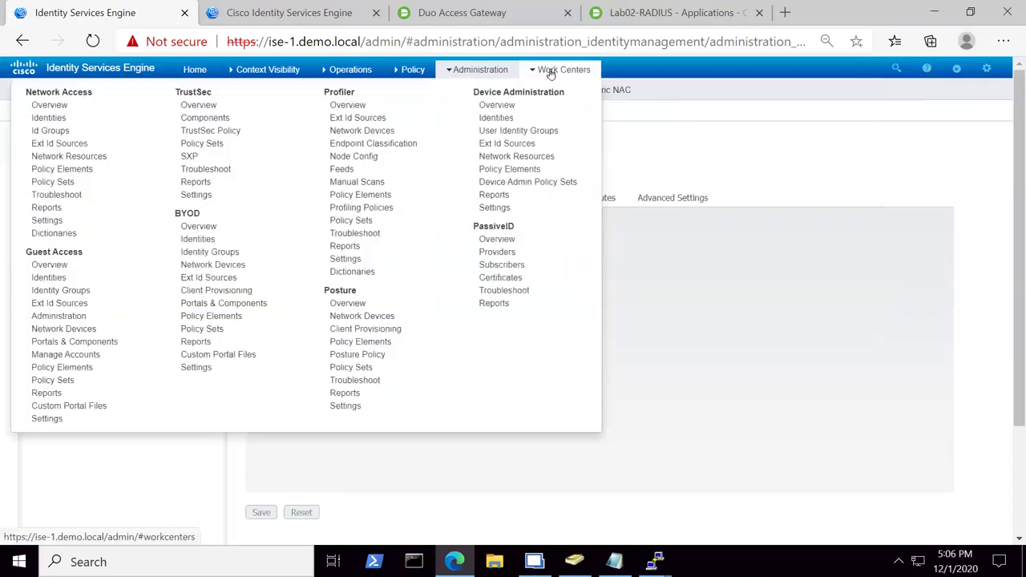
- Check that the Sponsored Guest Portal's Portal Settings use duoSAML, then return to External Identity Sources
{"action": "left_click", "coordinate": [75, 341]}
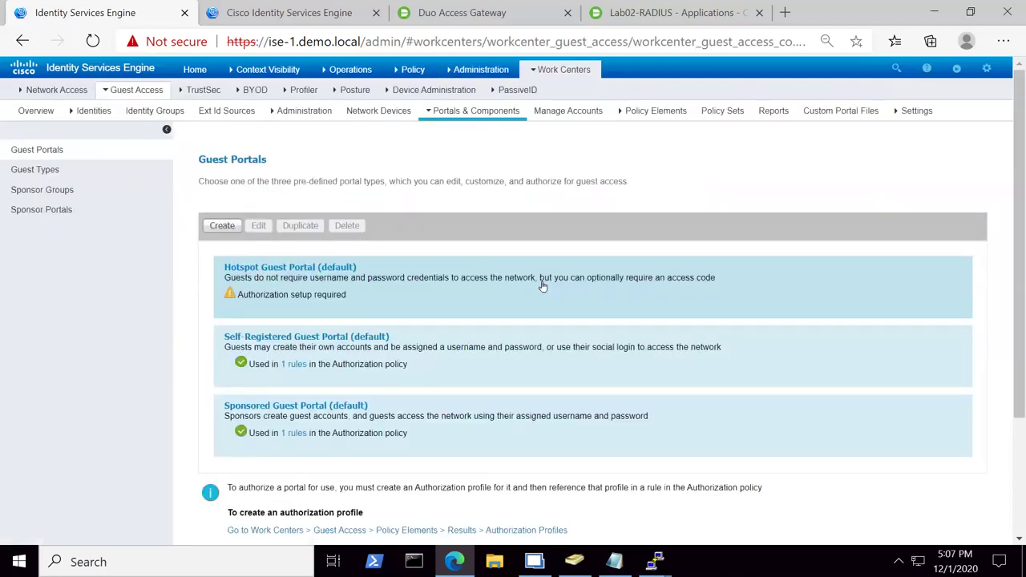
{"action": "left_click", "coordinate": [298, 407]}
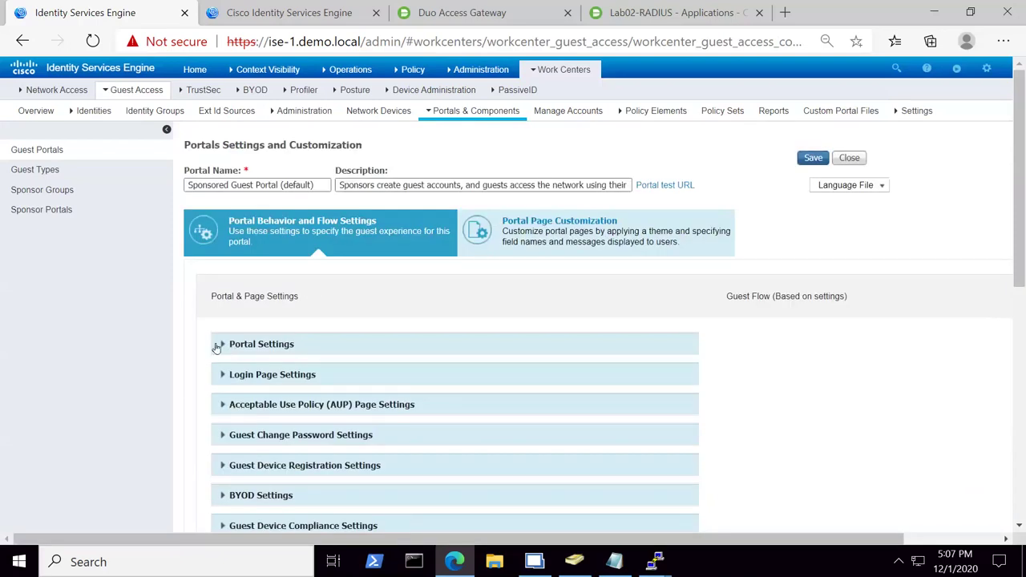
{"action": "left_click", "coordinate": [224, 345]}
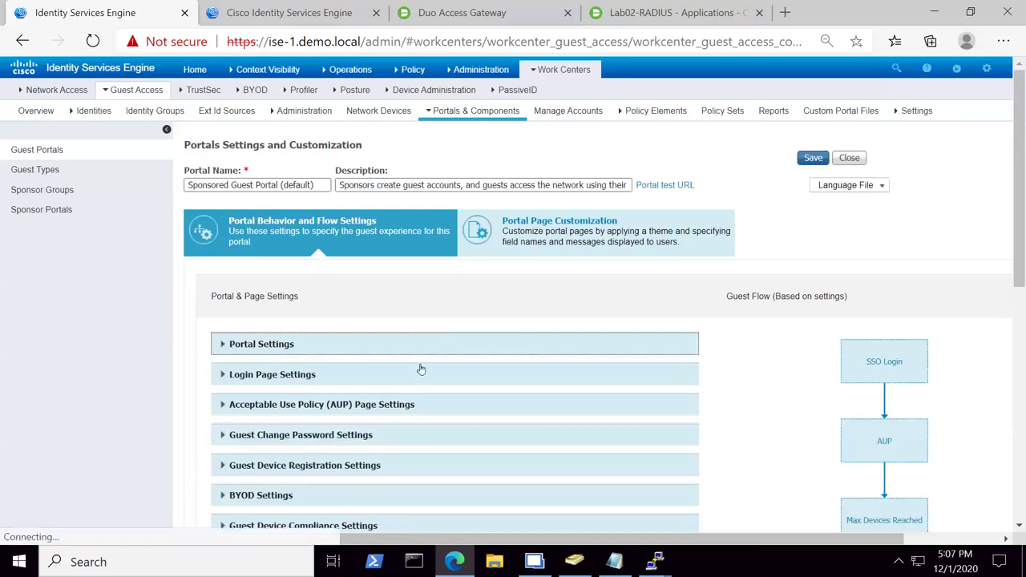
{"action": "scroll", "coordinate": [421, 369], "scroll_direction": "down", "scroll_amount": 4}
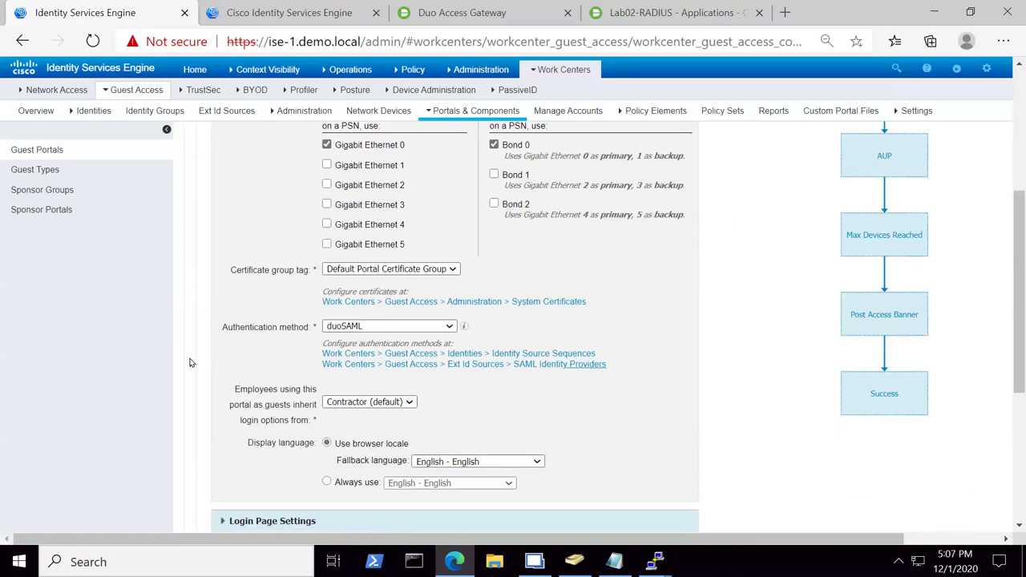
{"action": "scroll", "coordinate": [199, 360], "scroll_direction": "up", "scroll_amount": 4}
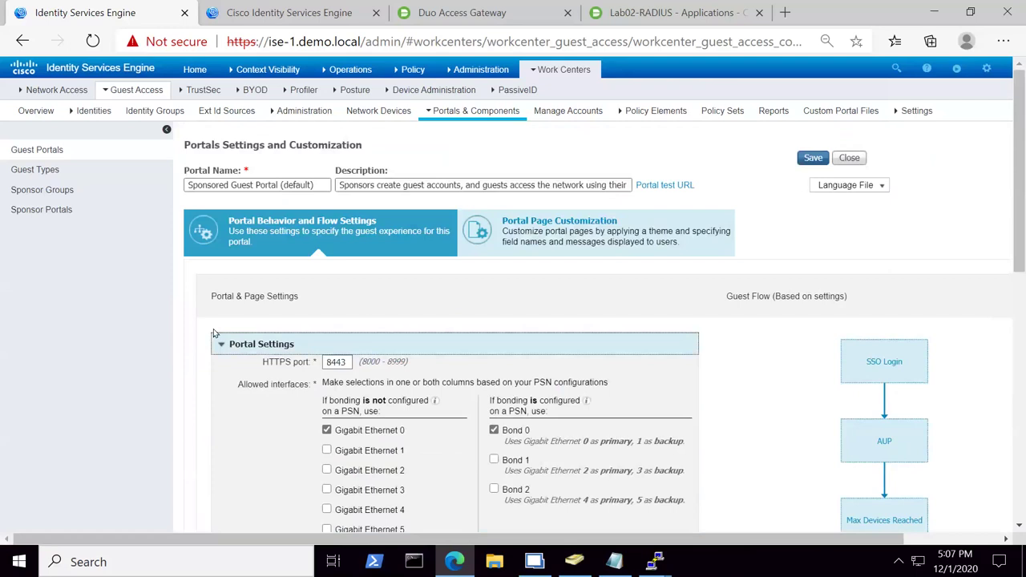
{"action": "left_click", "coordinate": [481, 69]}
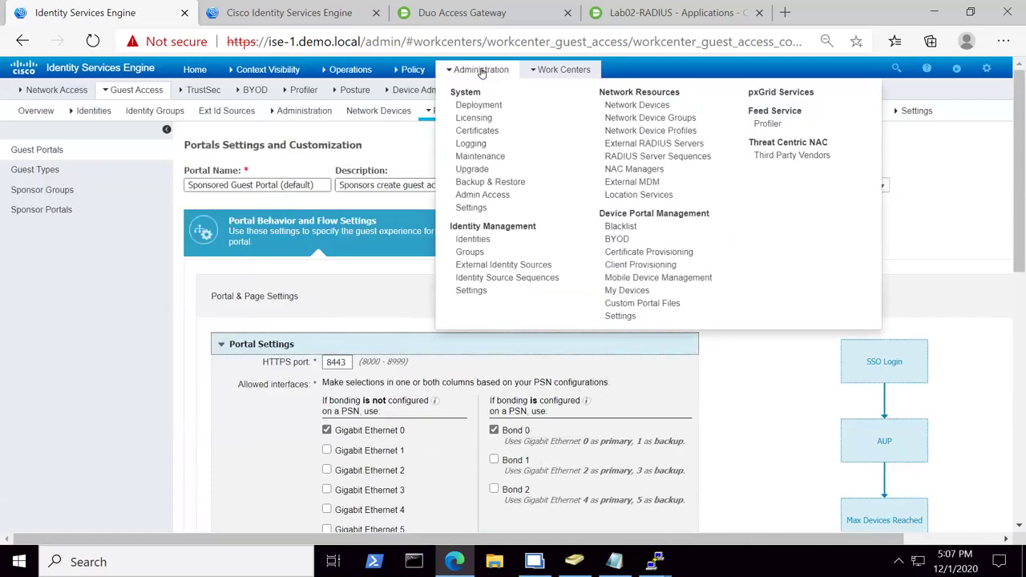
{"action": "left_click", "coordinate": [498, 266]}
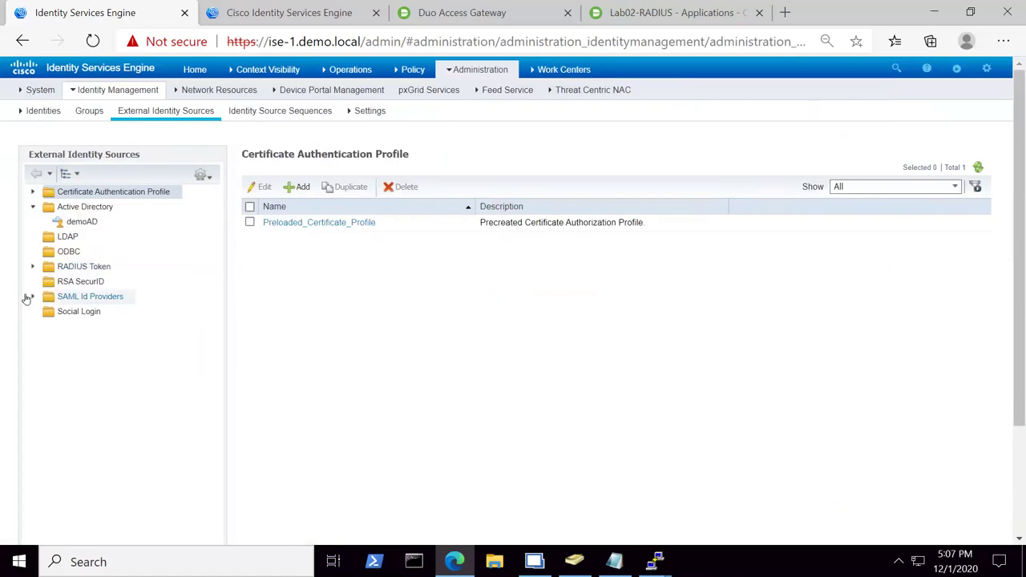
- Reopen duoSAML and review its service provider information, including the included portal's name
{"action": "left_click", "coordinate": [31, 297]}
{"action": "left_click", "coordinate": [80, 311]}
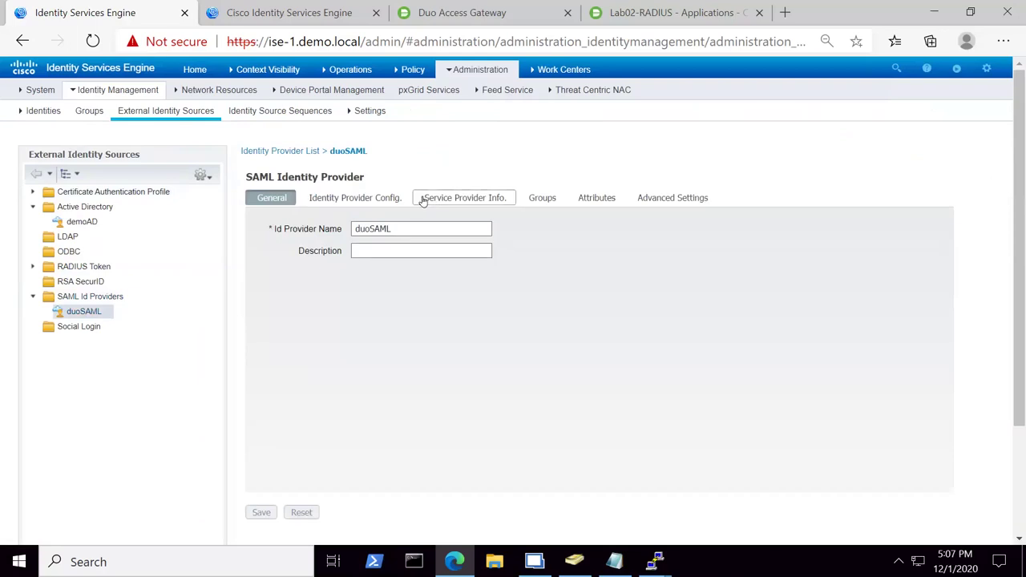
{"action": "left_click", "coordinate": [457, 200]}
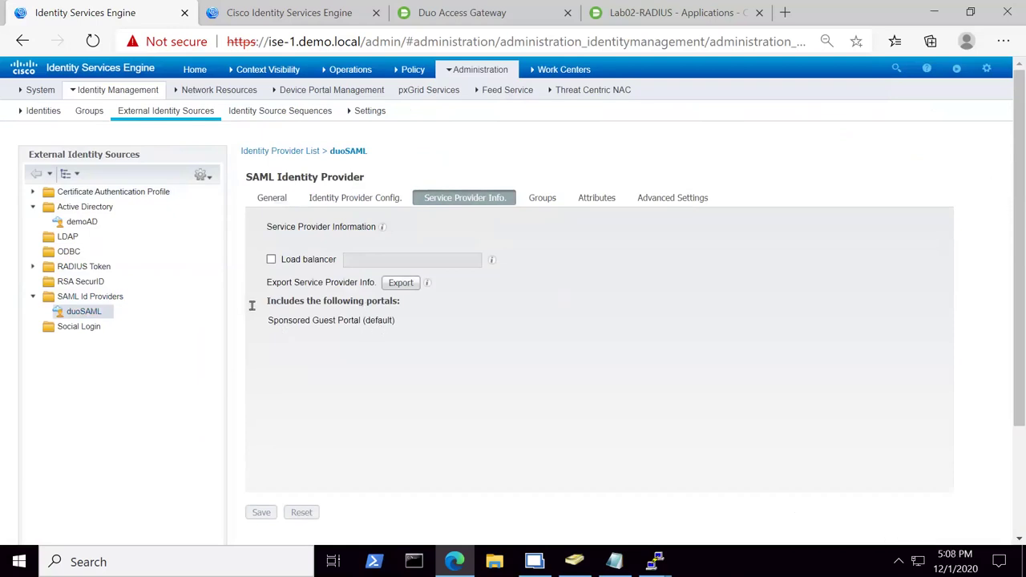
{"action": "left_click_drag", "start_coordinate": [292, 303], "coordinate": [332, 303]}
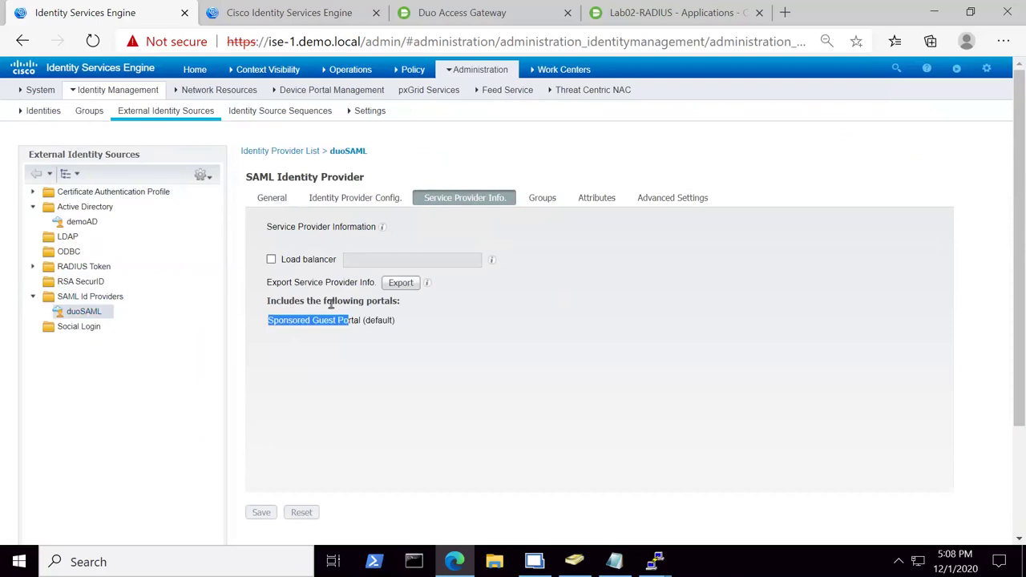
{"action": "left_click", "coordinate": [369, 368]}
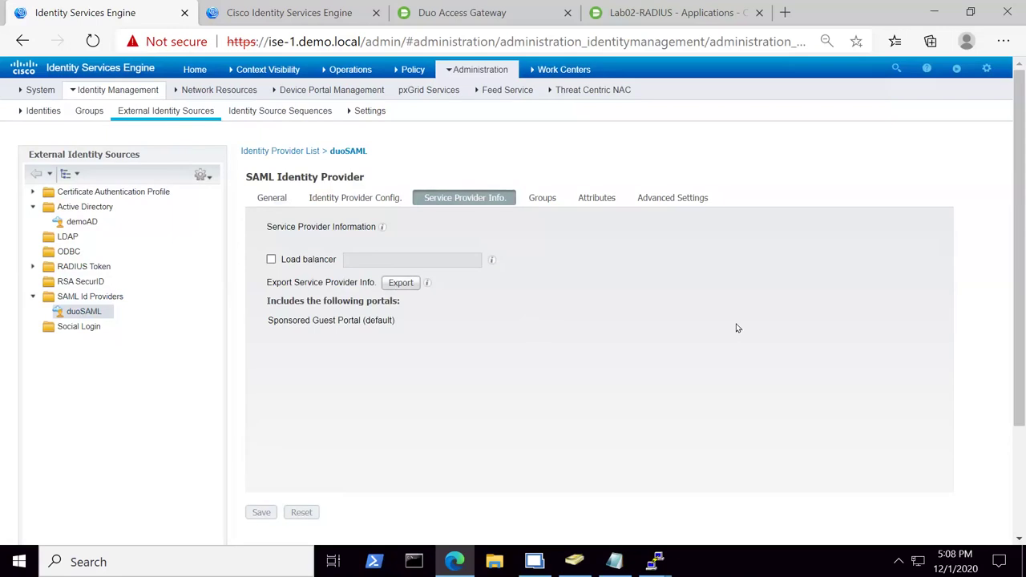
{"action": "key", "text": "ctrl+Tab"}
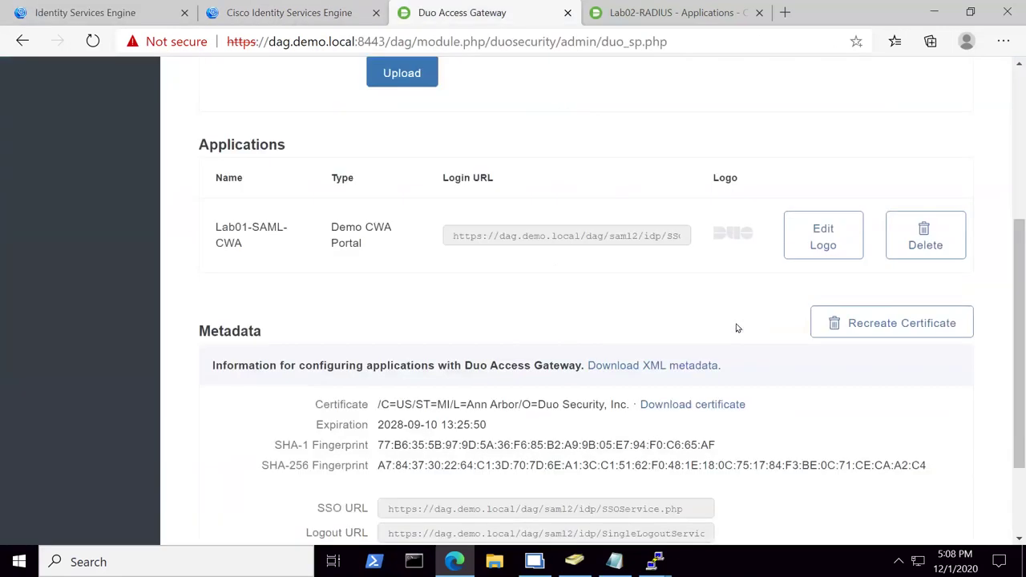
{"action": "left_click", "coordinate": [689, 13]}
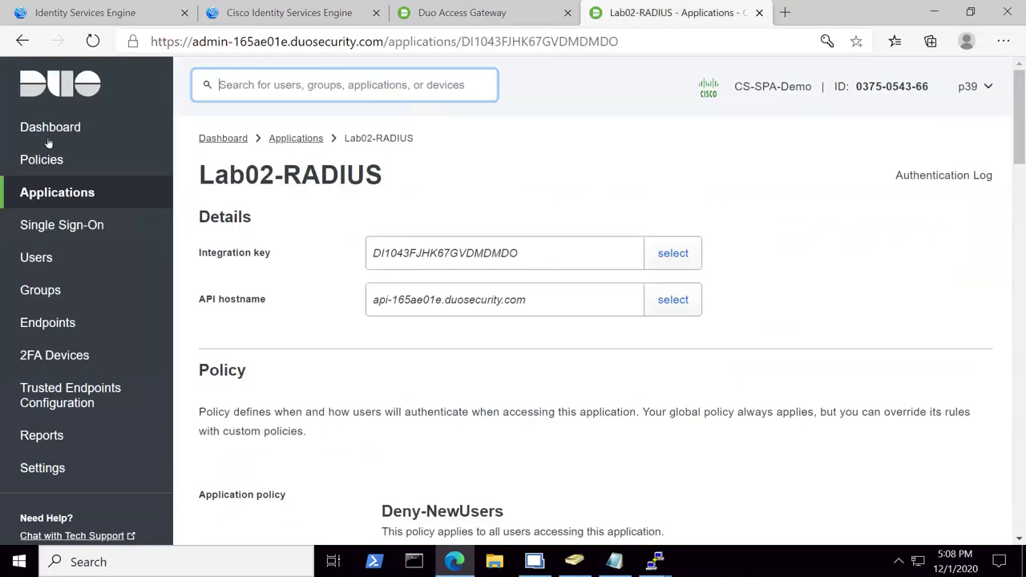
{"action": "left_click", "coordinate": [48, 193]}
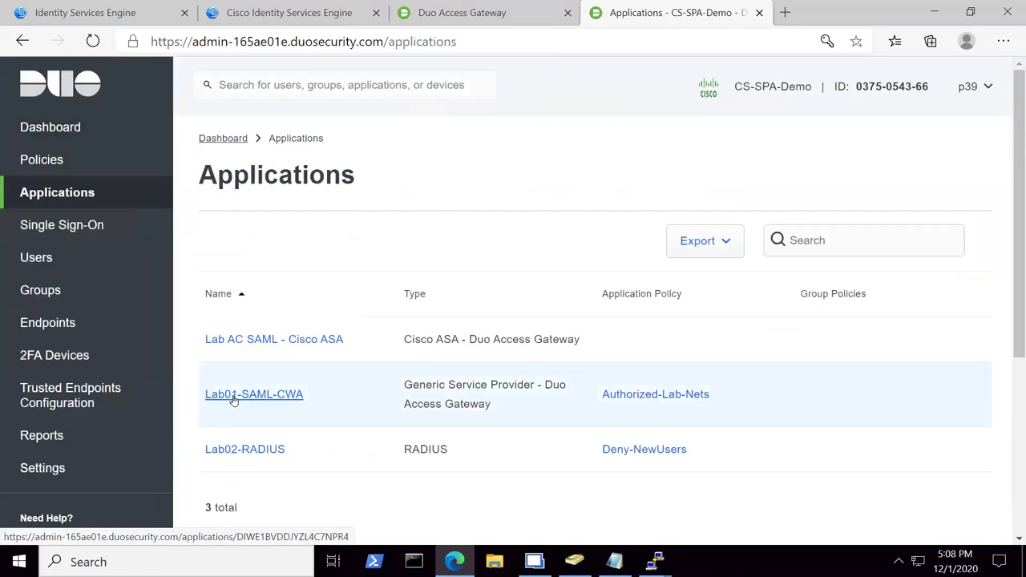
{"action": "left_click", "coordinate": [233, 400]}
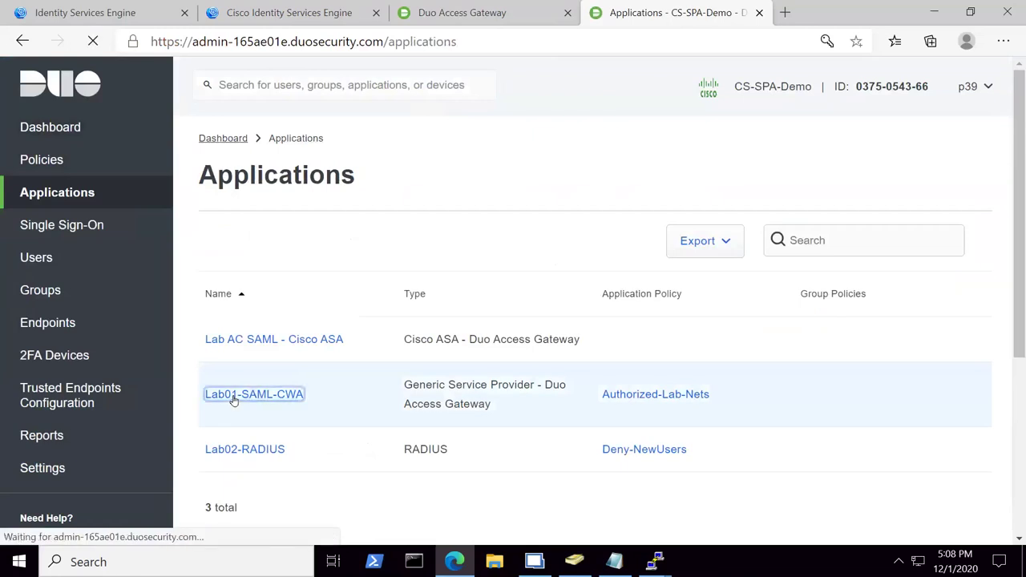
{"action": "scroll", "coordinate": [635, 390], "scroll_direction": "down", "scroll_amount": 1}
{"action": "scroll", "coordinate": [634, 390], "scroll_direction": "down", "scroll_amount": 1}
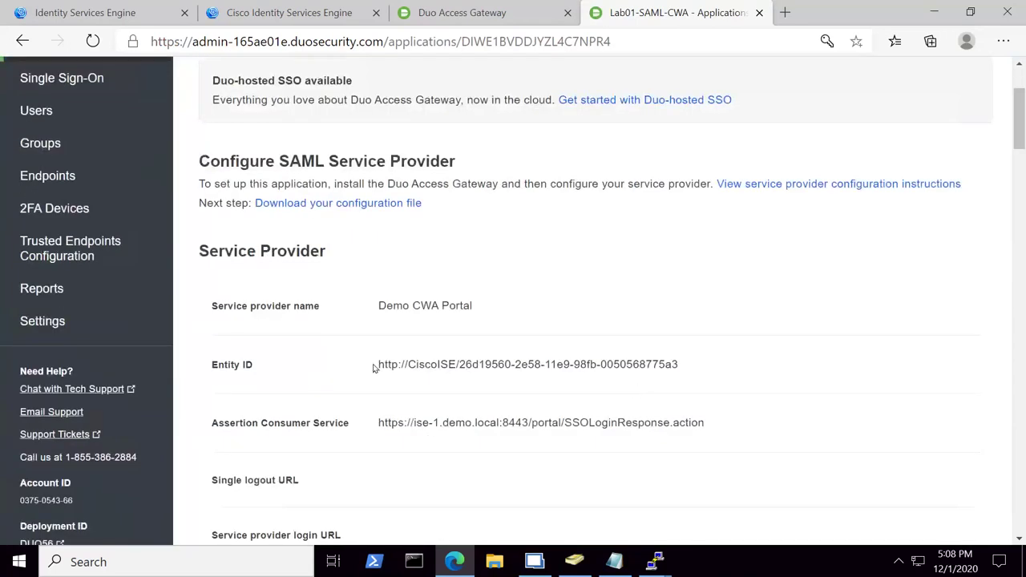
{"action": "left_click_drag", "start_coordinate": [244, 364], "coordinate": [248, 368]}
{"action": "left_click_drag", "start_coordinate": [378, 423], "coordinate": [707, 421]}
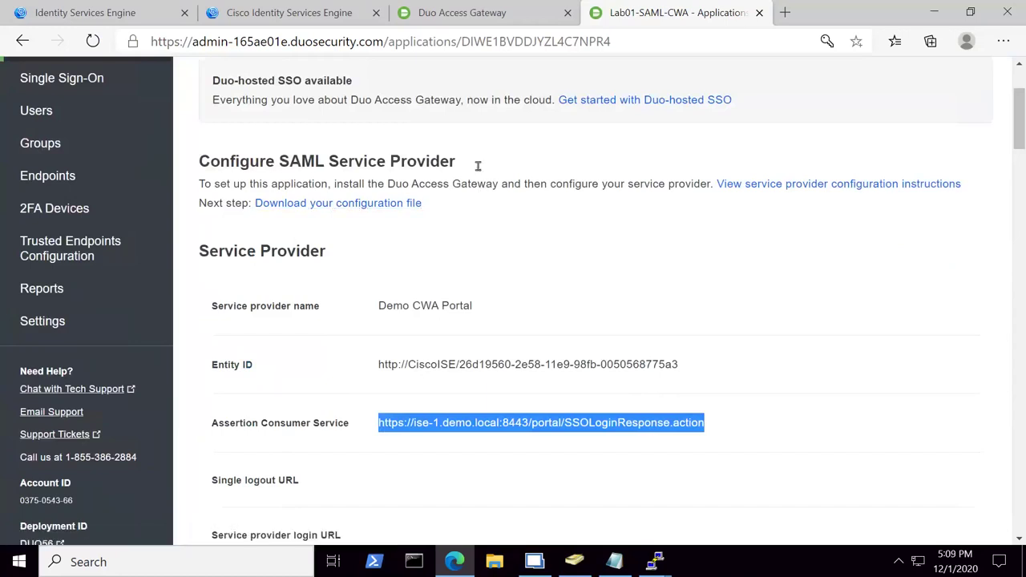
- Cycle through the browser tabs to Duo Access Gateway and scroll to its Lab01-SAML-CWA entry
{"action": "key", "text": "ctrl+1"}
{"action": "mouse_move", "coordinate": [470, 99]}
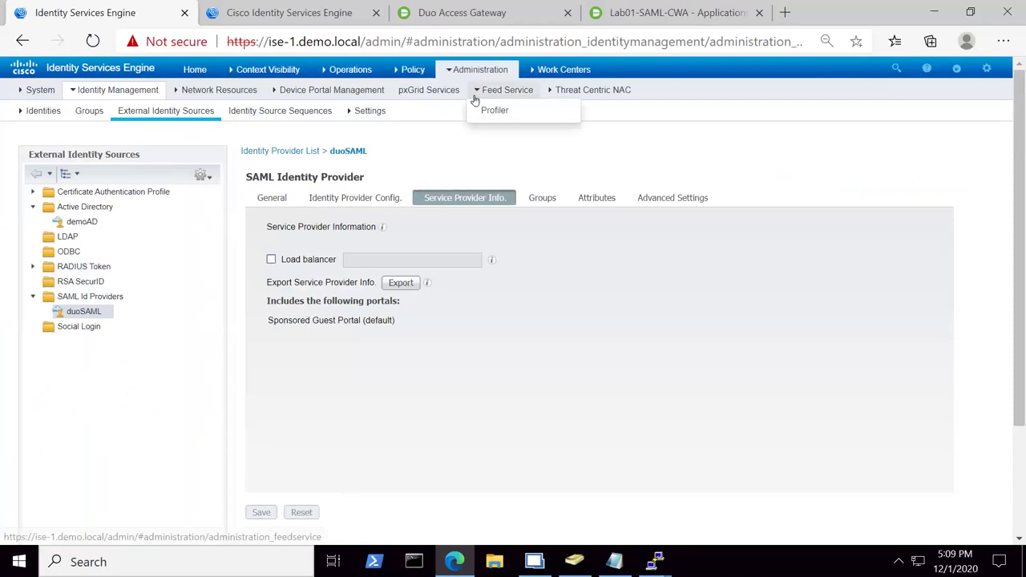
{"action": "key", "text": "ctrl+4"}
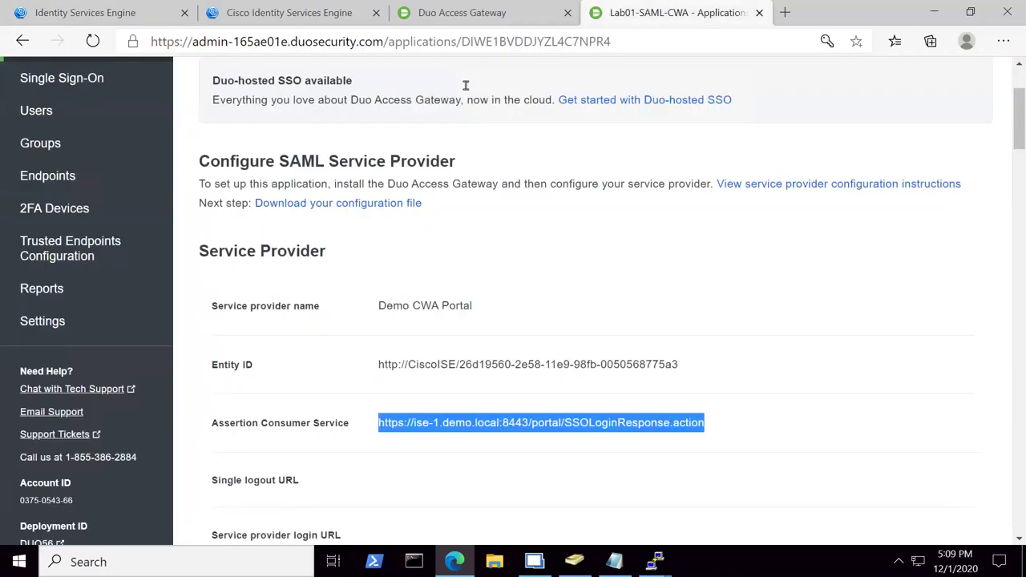
{"action": "key", "text": "ctrl+3"}
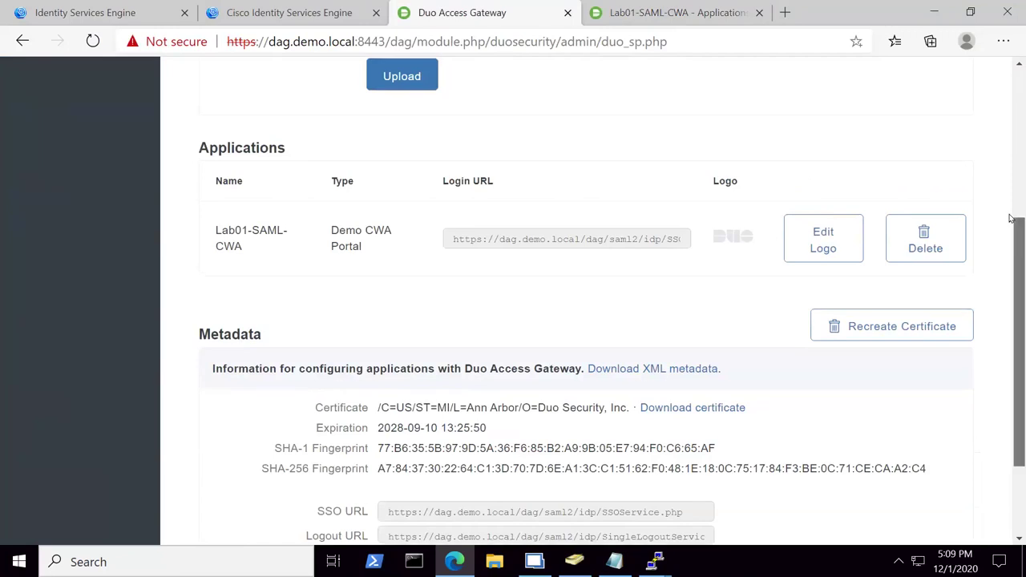
{"action": "left_click_drag", "start_coordinate": [1022, 361], "coordinate": [1022, 211]}
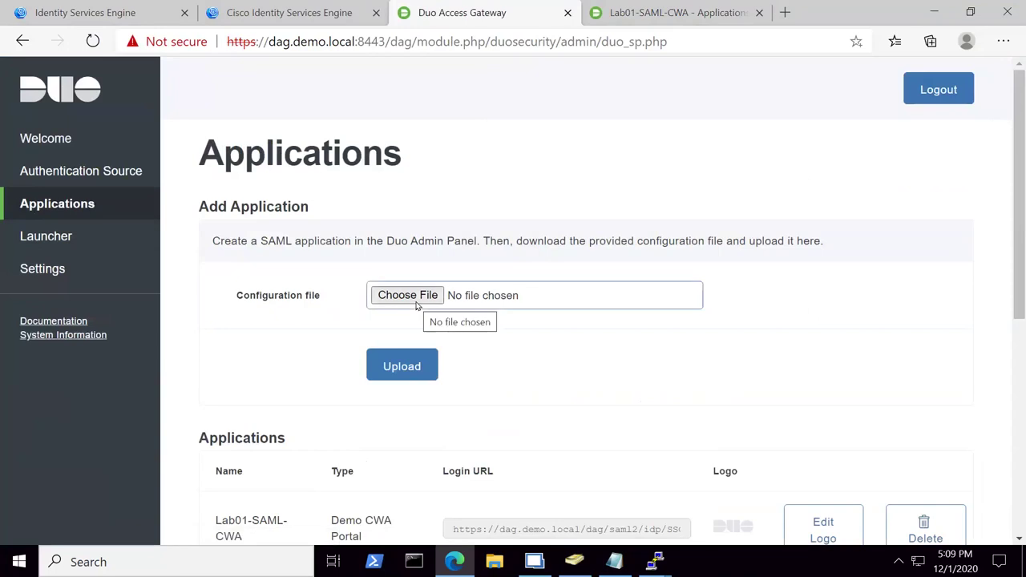
{"action": "scroll", "coordinate": [321, 353], "scroll_direction": "down", "scroll_amount": 2}
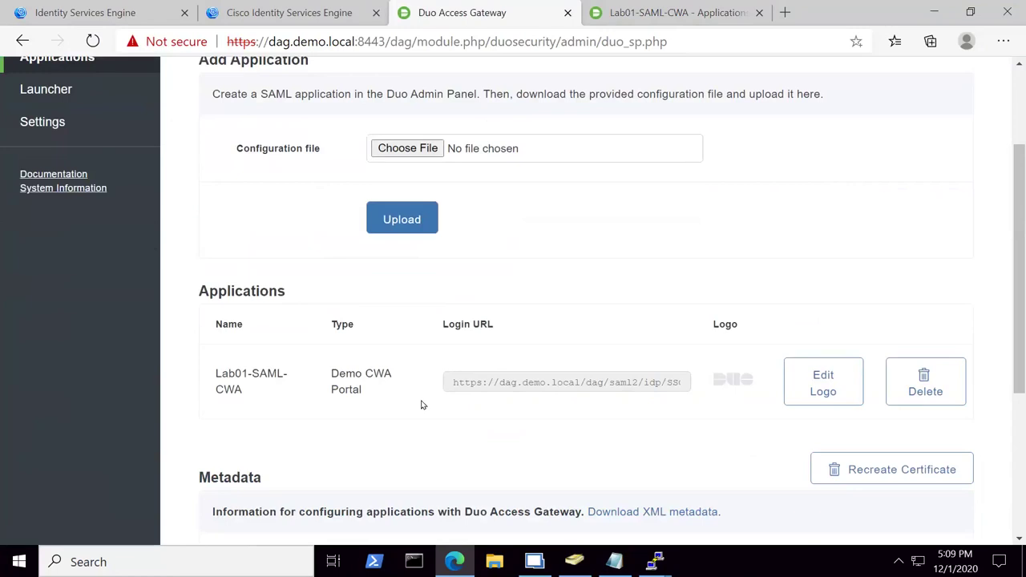
- Open the Default policy set and briefly inspect its Authentication Policy rules
{"action": "left_click", "coordinate": [98, 13]}
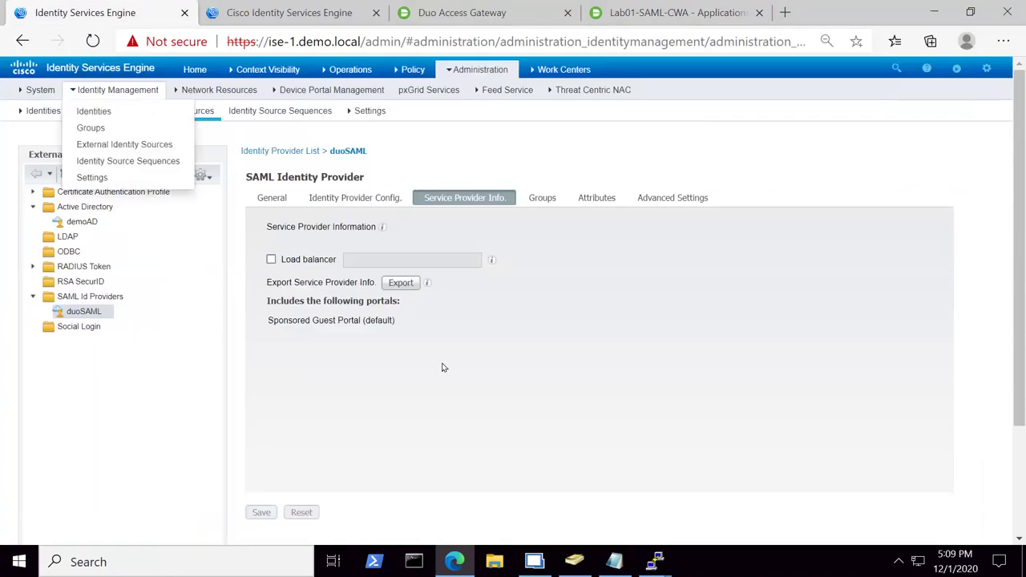
{"action": "mouse_move", "coordinate": [413, 70]}
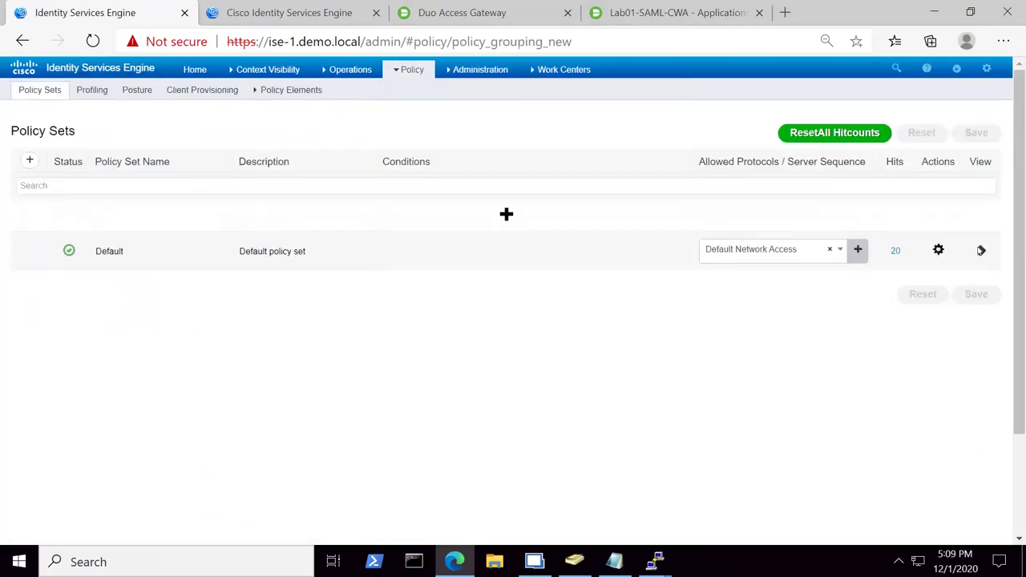
{"action": "left_click", "coordinate": [981, 250]}
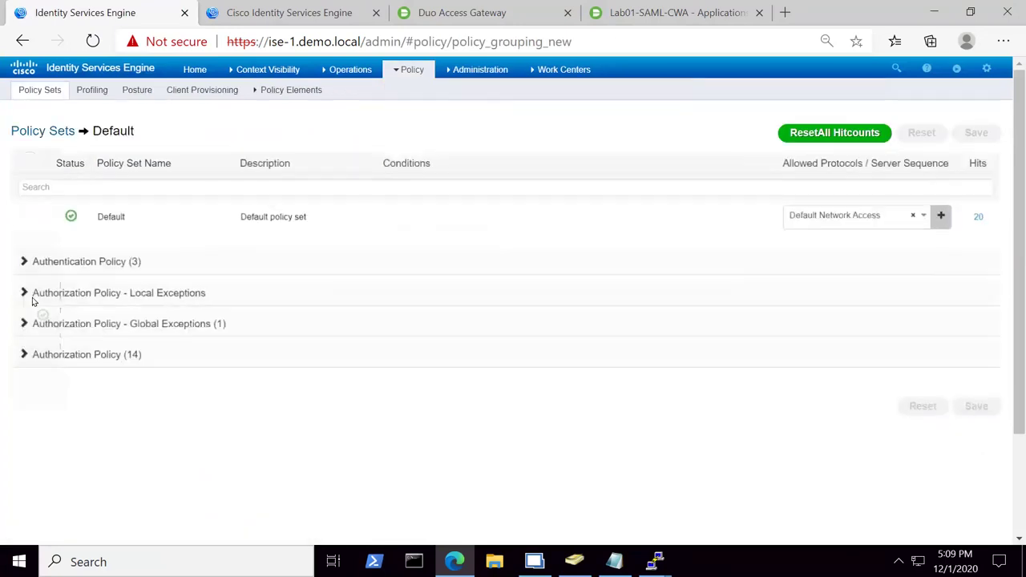
{"action": "left_click", "coordinate": [20, 262]}
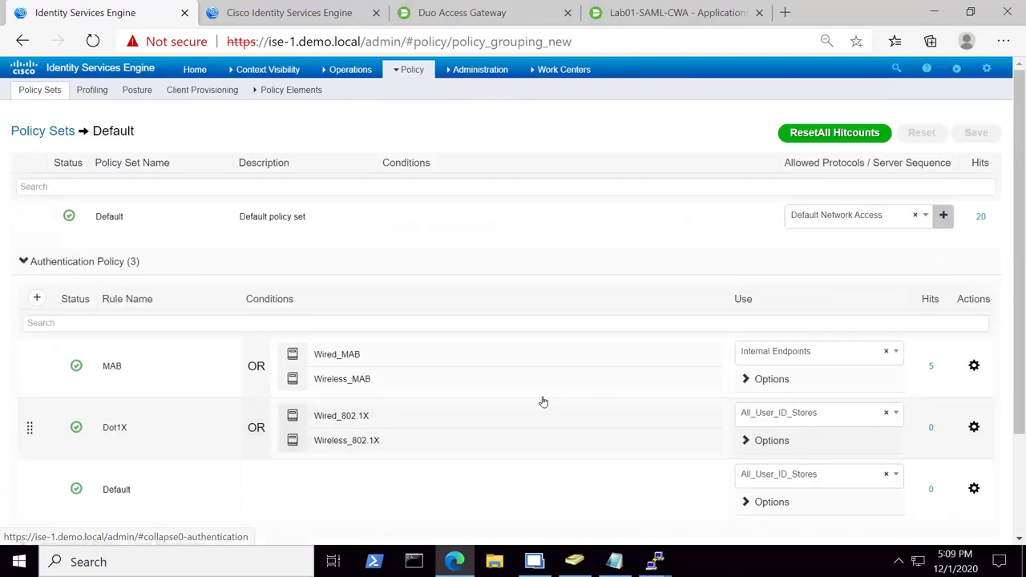
{"action": "left_click", "coordinate": [17, 262]}
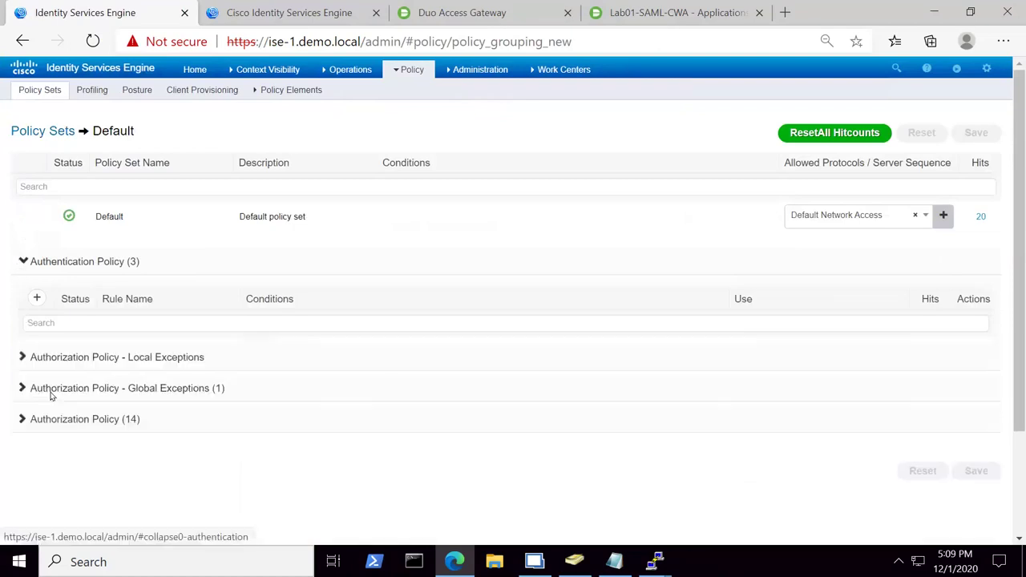
- Review the Authorization Policy rules for duoSAML Employees, Contractors and the WebAuth Wired DUO default
{"action": "left_click", "coordinate": [18, 355]}
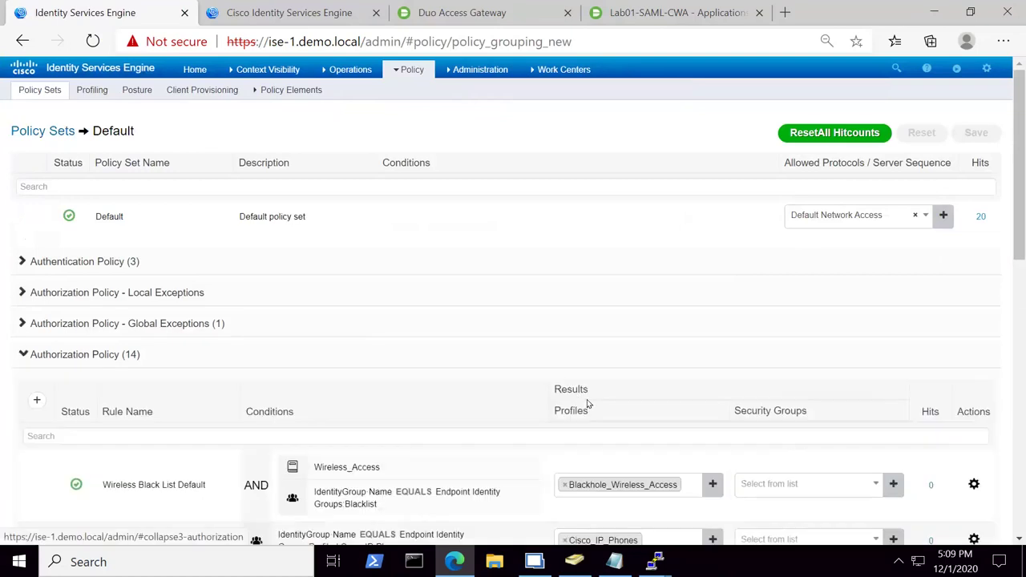
{"action": "scroll", "coordinate": [586, 401], "scroll_direction": "down", "scroll_amount": 5}
{"action": "scroll", "coordinate": [586, 400], "scroll_direction": "down", "scroll_amount": 4}
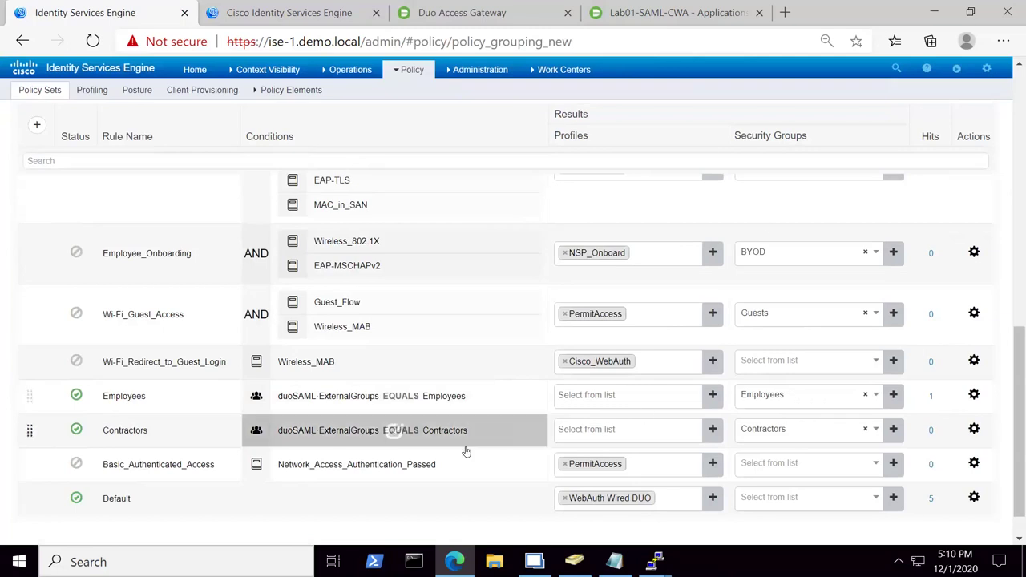
{"action": "scroll", "coordinate": [466, 451], "scroll_direction": "up", "scroll_amount": 5}
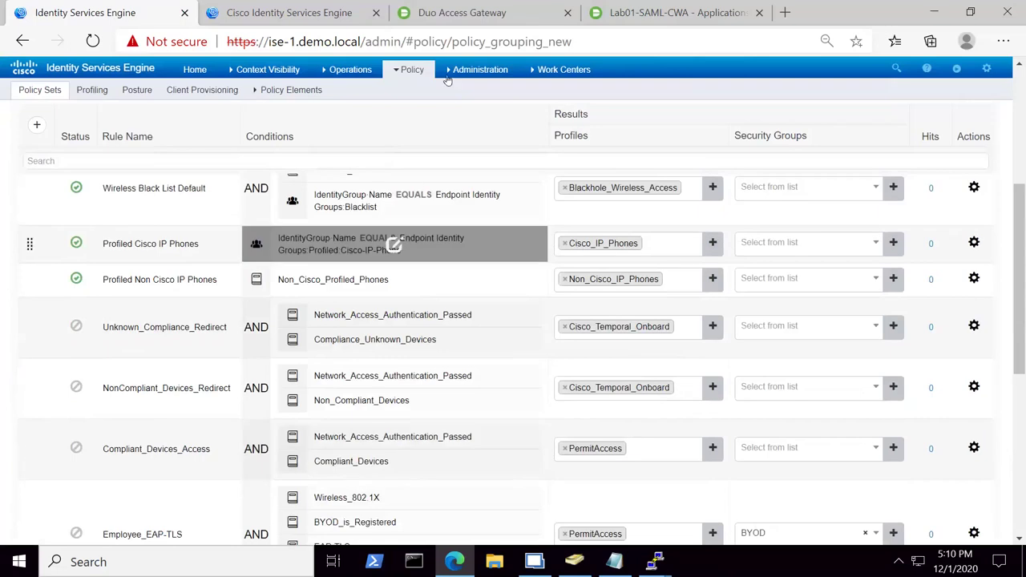
{"action": "mouse_move", "coordinate": [526, 71]}
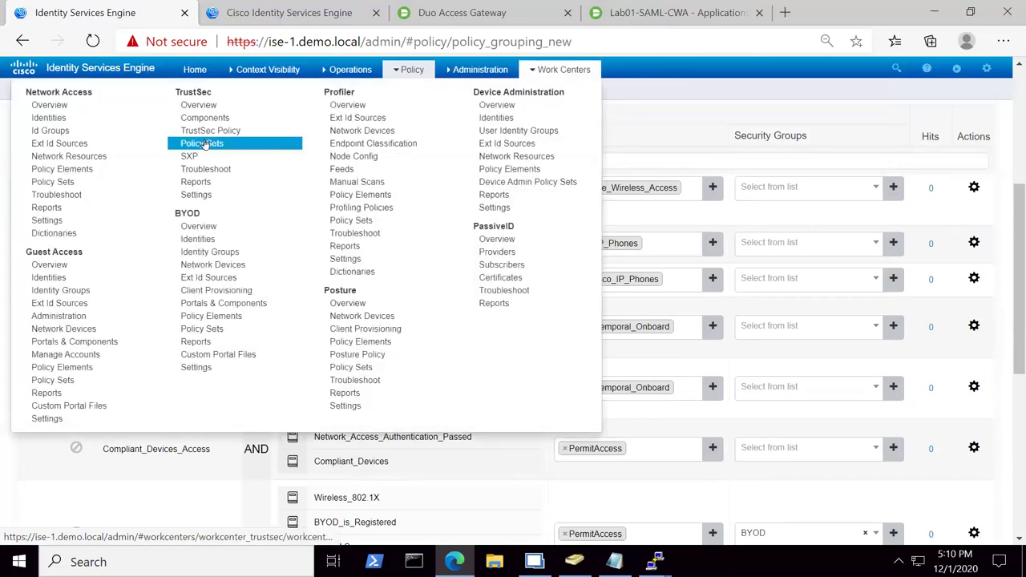
- Display the TrustSec Production Matrix with AntiMalware applied between Contractors and Employees
{"action": "left_click", "coordinate": [202, 143]}
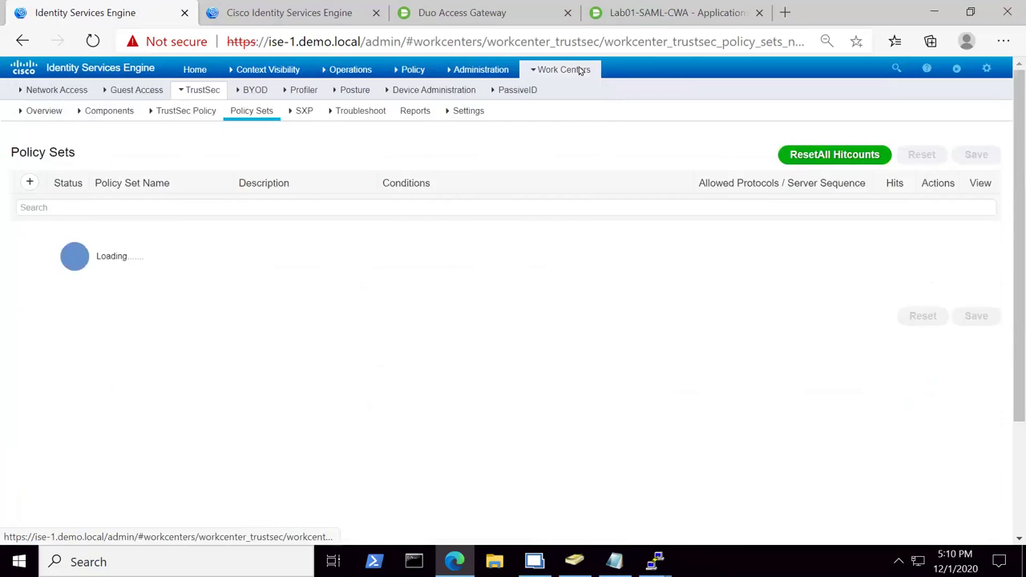
{"action": "mouse_move", "coordinate": [549, 69]}
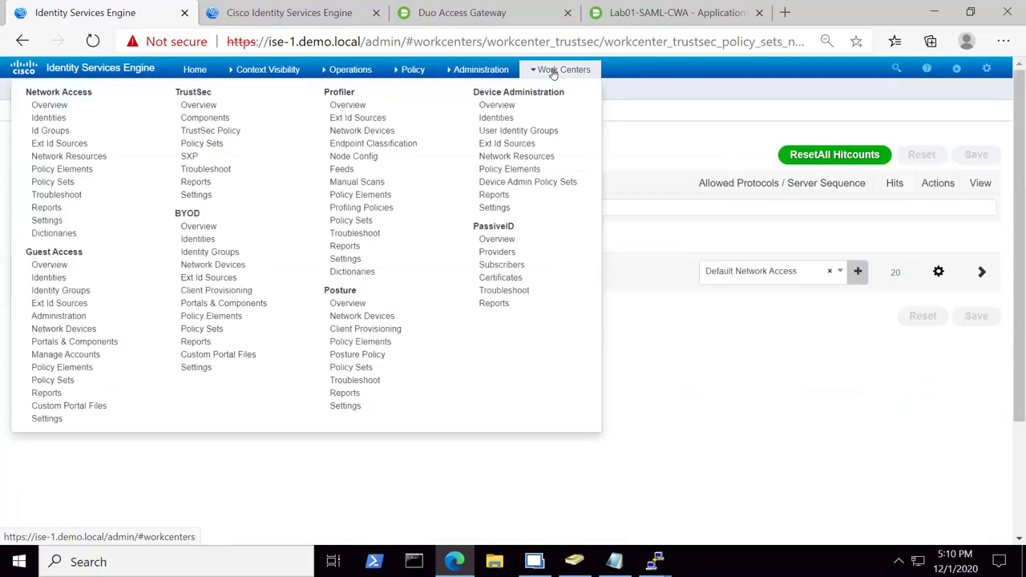
{"action": "left_click", "coordinate": [210, 131]}
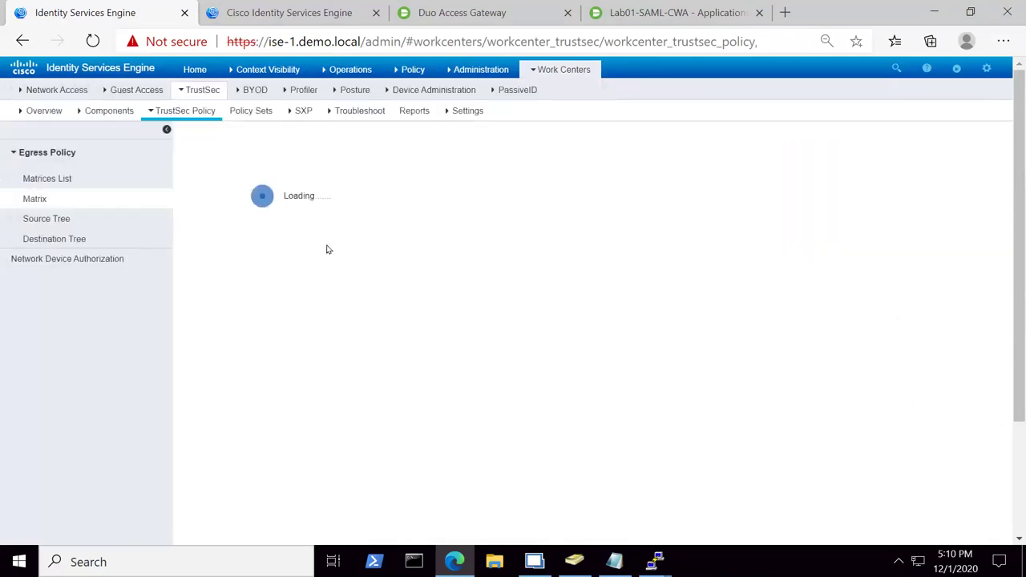
{"action": "left_click", "coordinate": [28, 213]}
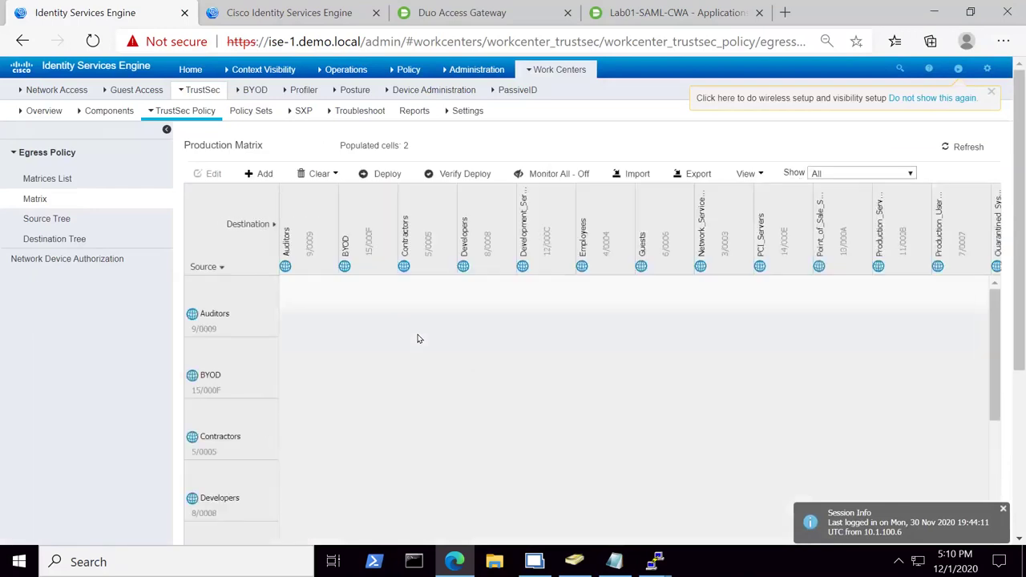
{"action": "scroll", "coordinate": [417, 338], "scroll_direction": "down", "scroll_amount": 2}
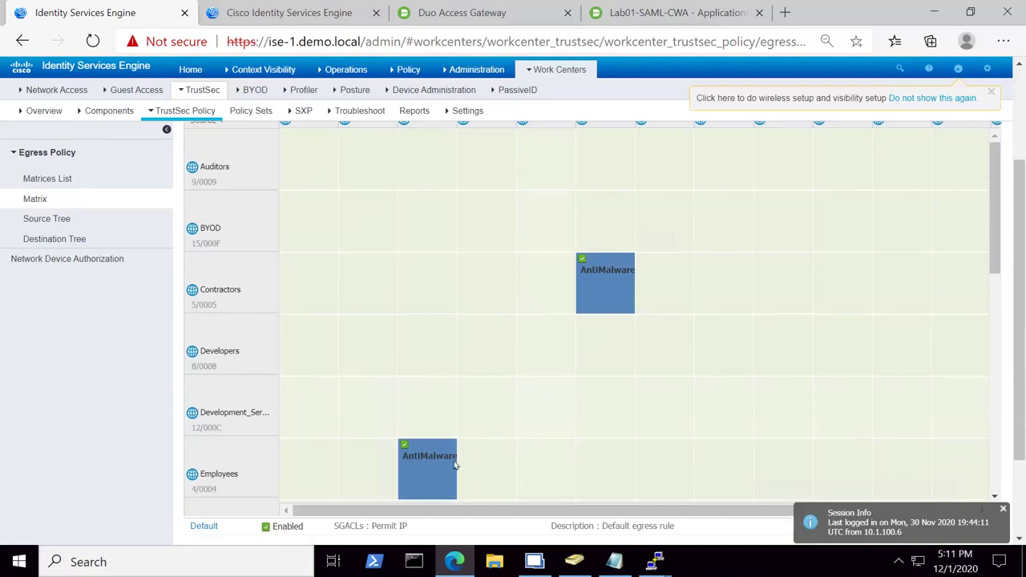
- Inspect the AntiMalware security group ACL's deny rules, ending on the deny icmp log line
{"action": "left_click", "coordinate": [102, 111]}
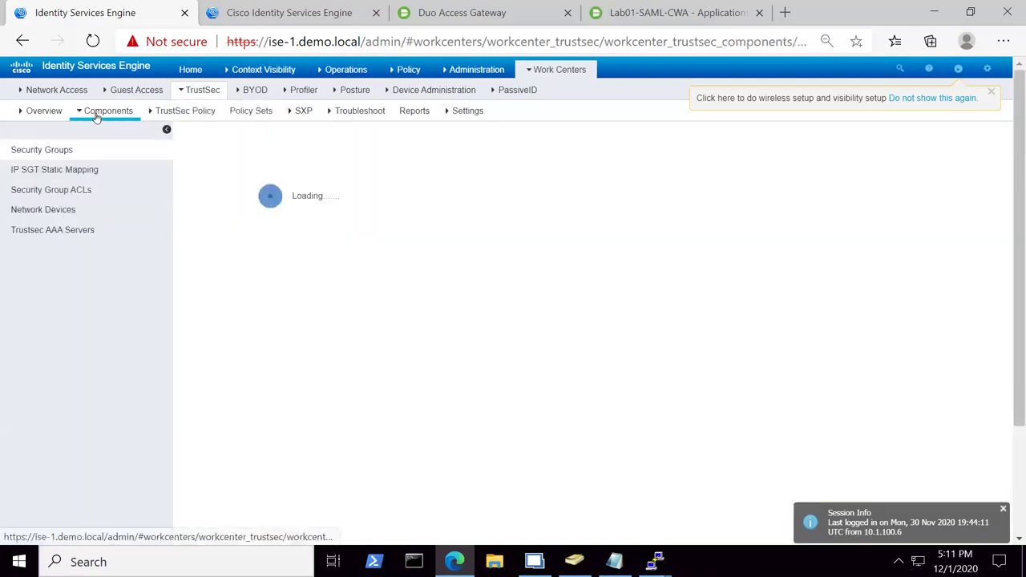
{"action": "left_click", "coordinate": [65, 194]}
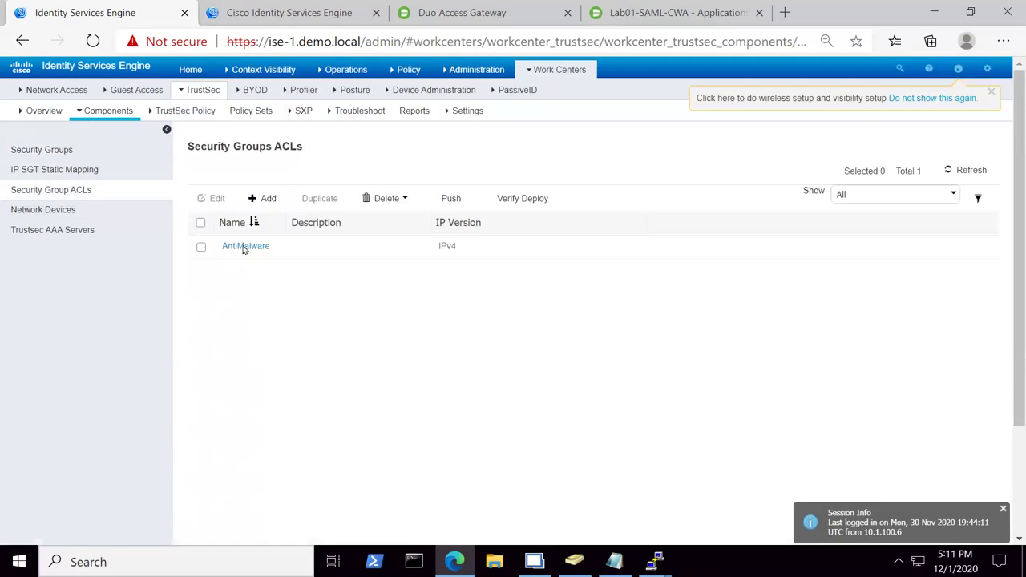
{"action": "left_click", "coordinate": [240, 245]}
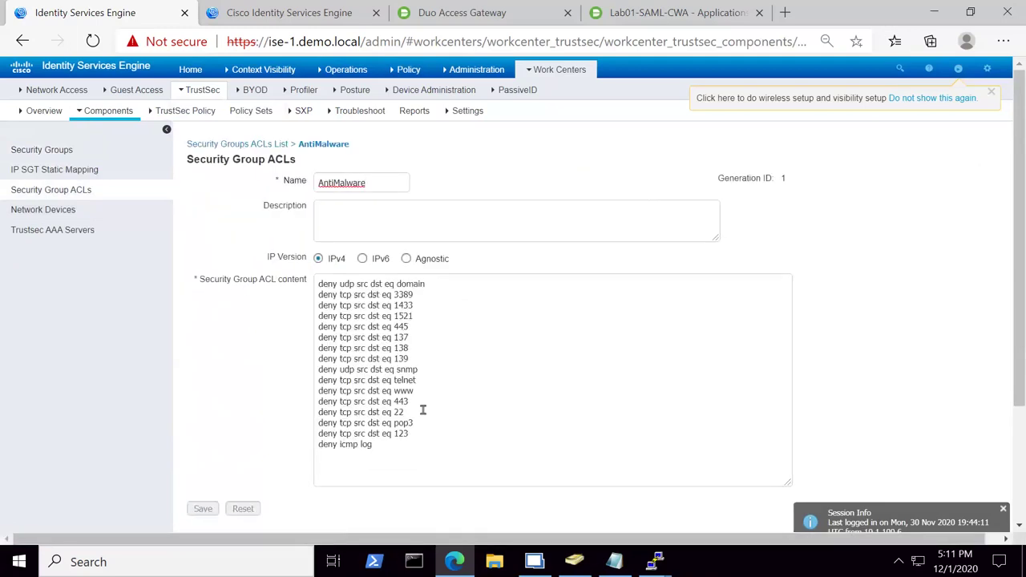
{"action": "left_click_drag", "start_coordinate": [321, 326], "coordinate": [372, 445]}
{"action": "key", "text": "ctrl+a"}
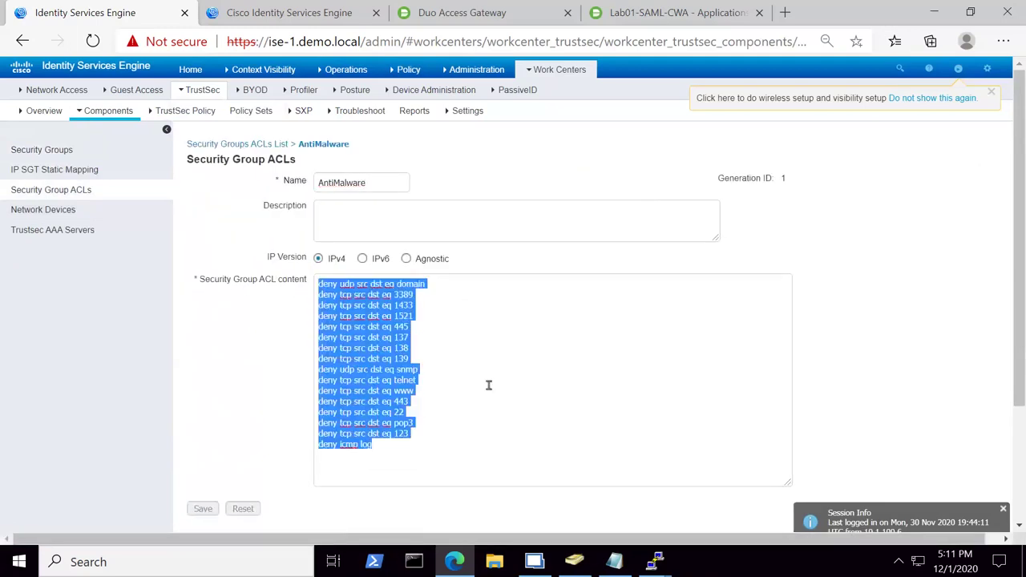
{"action": "left_click", "coordinate": [468, 401]}
{"action": "left_click_drag", "start_coordinate": [317, 440], "coordinate": [270, 454]}
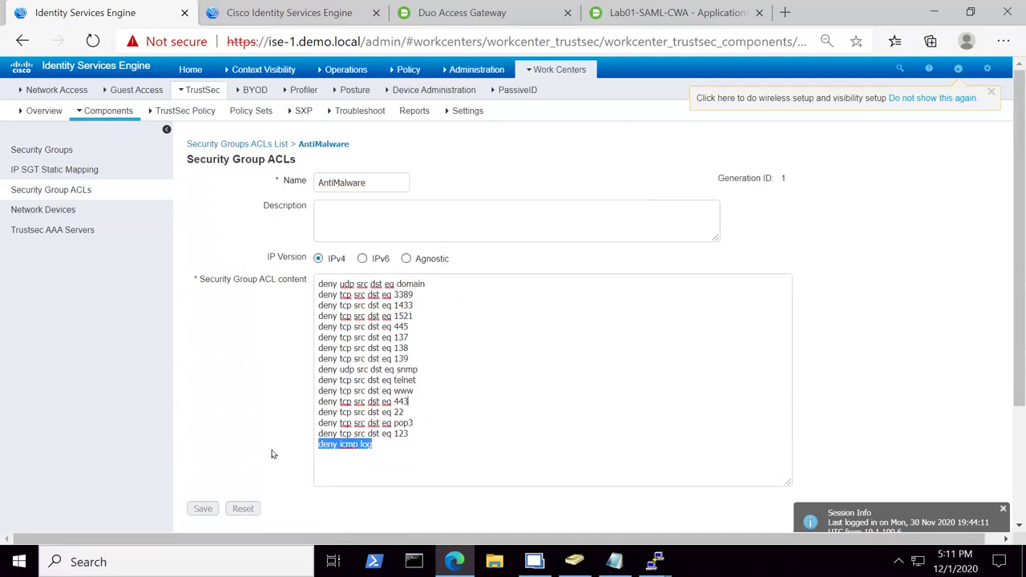
{"action": "left_click", "coordinate": [650, 362]}
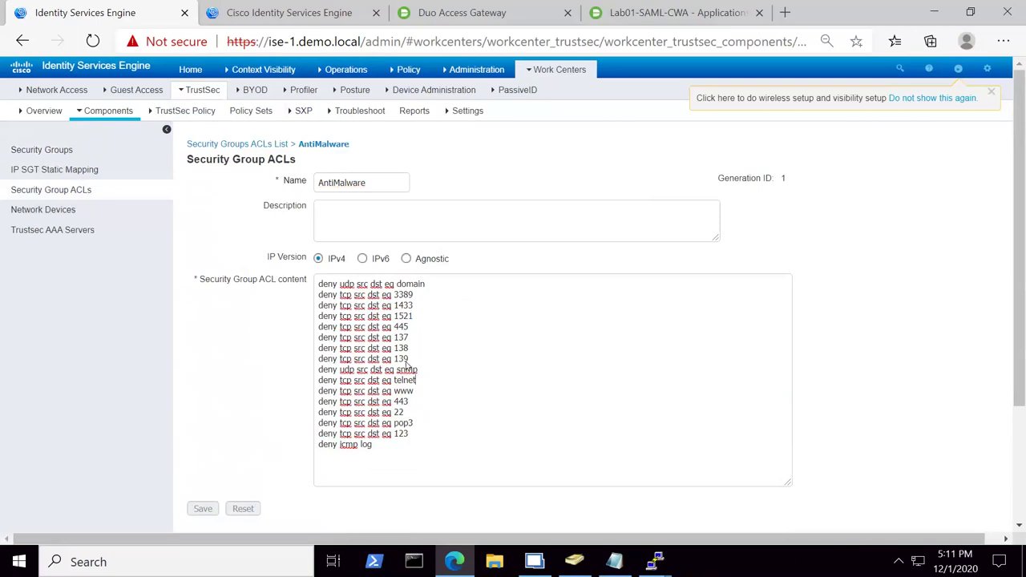
{"action": "left_click", "coordinate": [536, 560]}
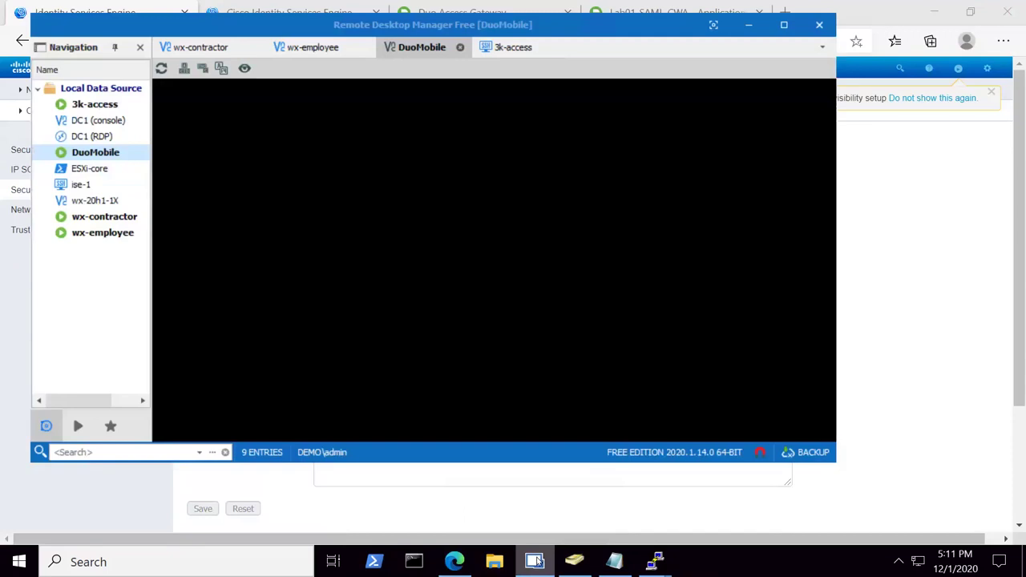
- On the 3k-access console, enter conf t and start configuring interface gi1/0/18
{"action": "left_click", "coordinate": [510, 48]}
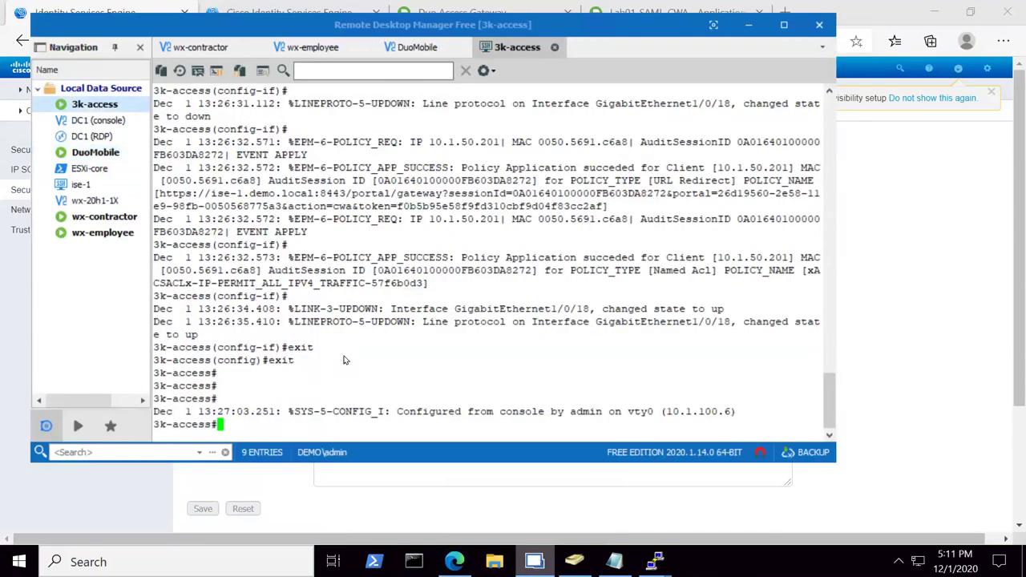
{"action": "type", "text": "conf t"}
{"action": "key", "text": "Return"}
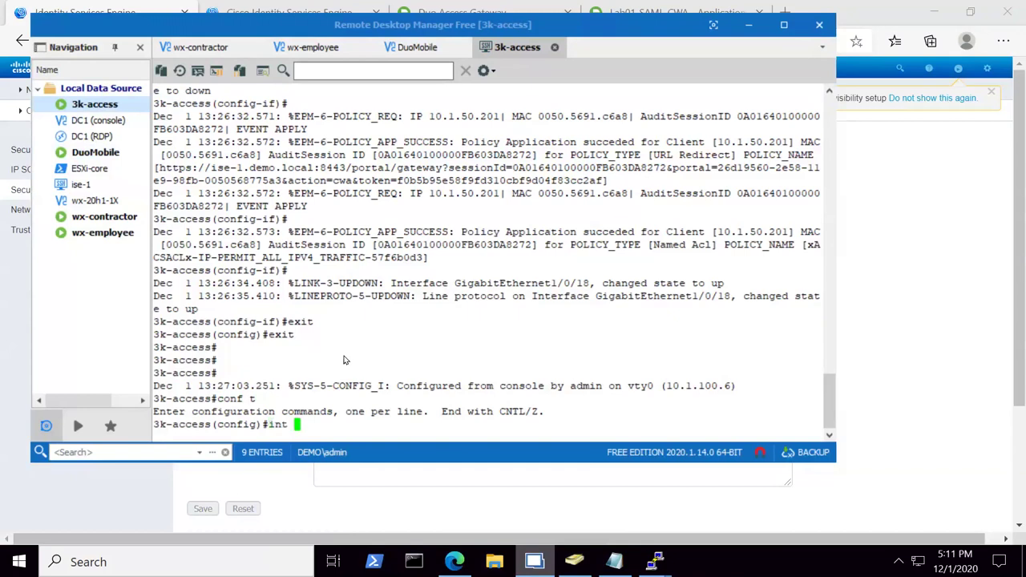
{"action": "type", "text": "gi1/0/18"}
{"action": "key", "text": "Return"}
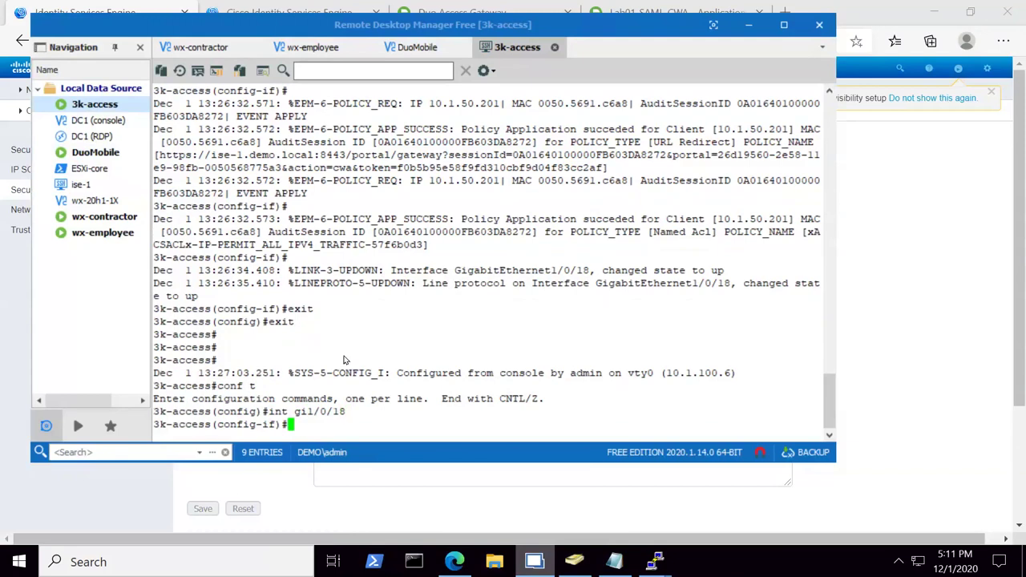
- Shut down interface gi1/0/18, then bring it back up with no shut
{"action": "type", "text": "shu"}
{"action": "key", "text": "Return"}
{"action": "type", "text": "no"}
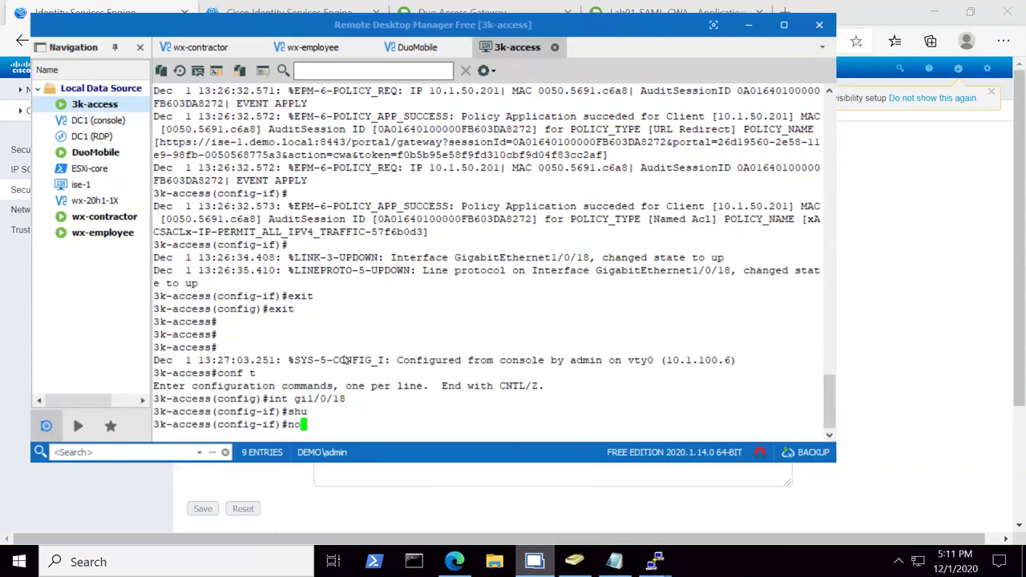
{"action": "type", "text": " shut"}
{"action": "key", "text": "Return"}
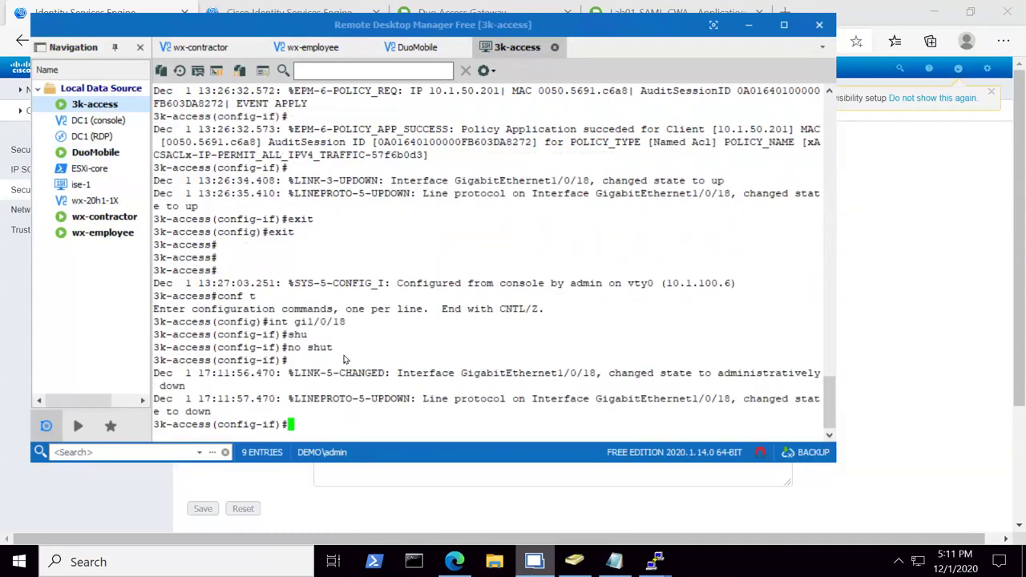
- On the wx-contractor session, browse to cisco.com in Firefox to trigger the portal redirect
{"action": "left_click", "coordinate": [204, 46]}
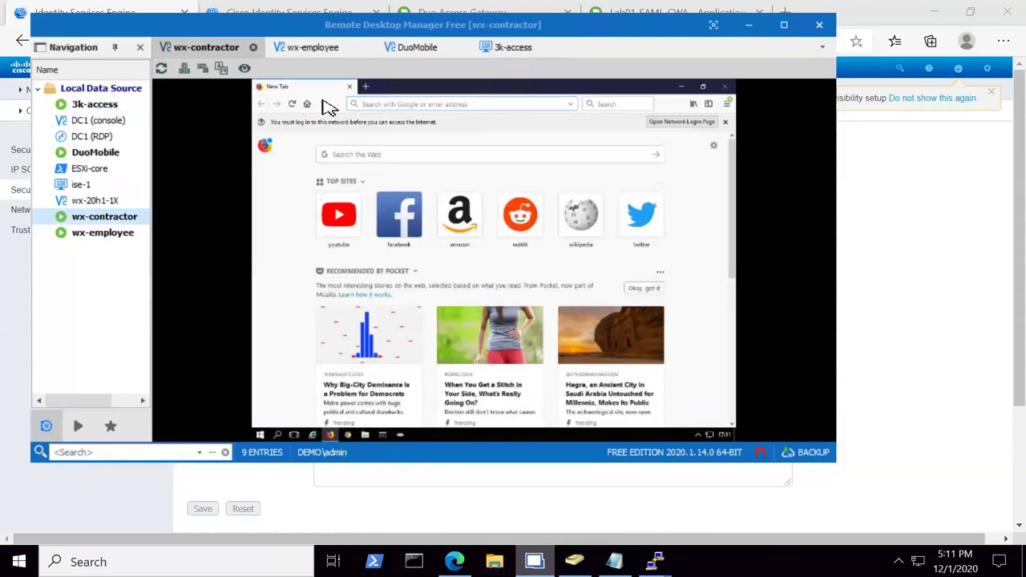
{"action": "left_click", "coordinate": [365, 86]}
{"action": "left_click", "coordinate": [350, 87]}
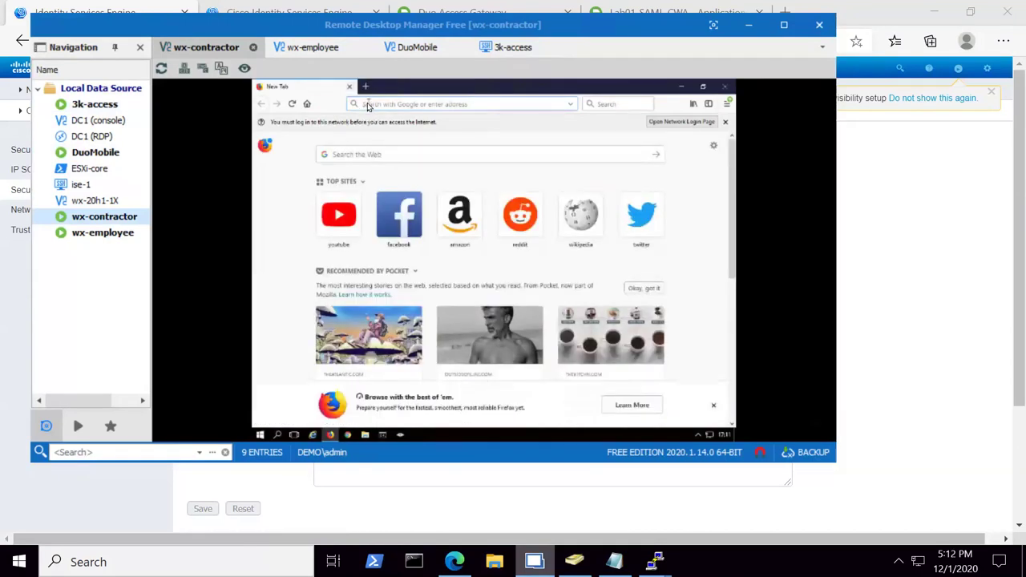
{"action": "type", "text": "cisco.com"}
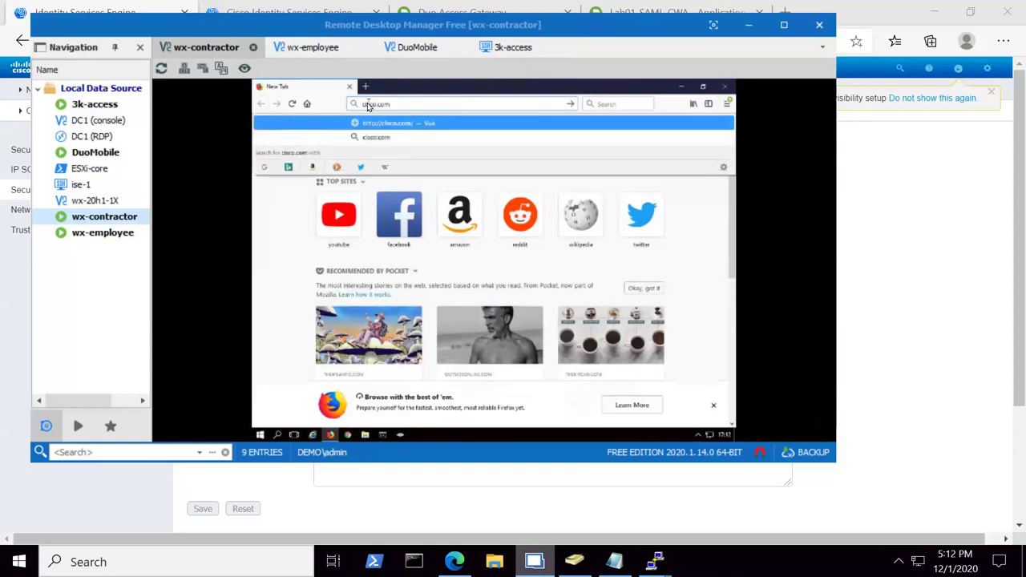
{"action": "key", "text": "Return"}
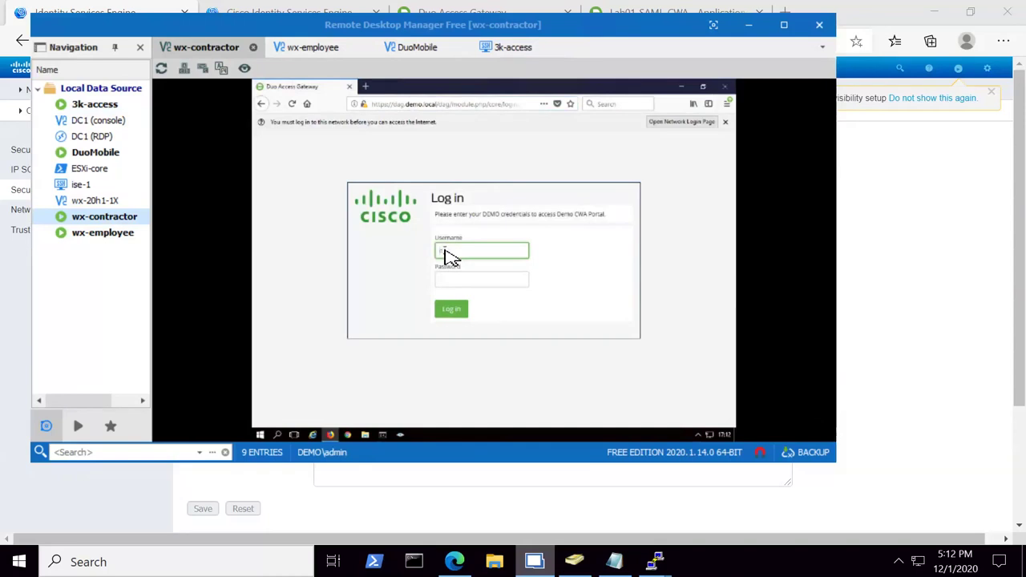
- Log in on the Duo Access Gateway page as contractor1 with the contractor's password
{"action": "type", "text": "contractor1"}
{"action": "key", "text": "Tab"}
{"action": "type", "text": "C1"}
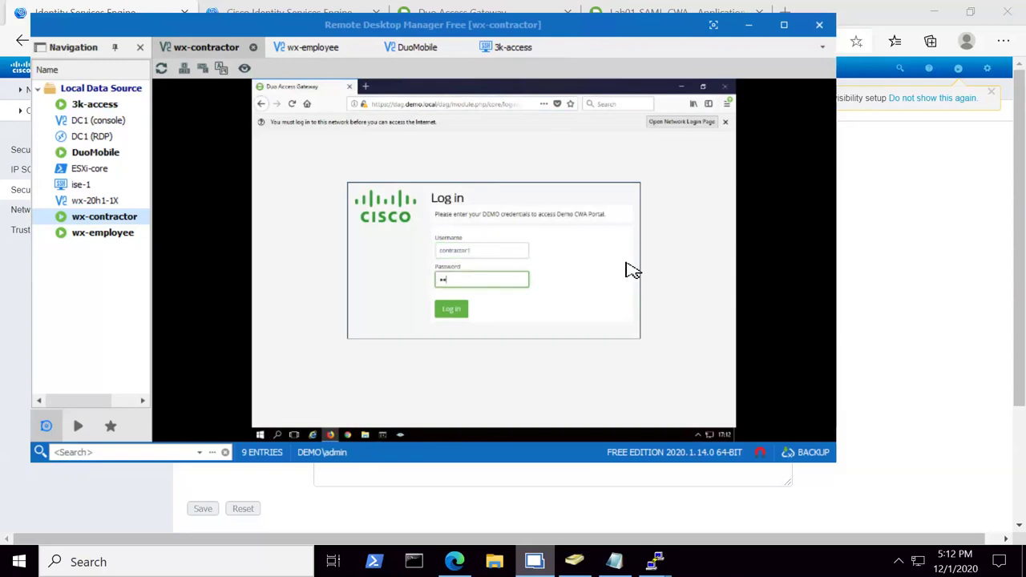
{"action": "key", "text": "BackSpace"}
{"action": "key", "text": "BackSpace"}
{"action": "left_click", "coordinate": [458, 312]}
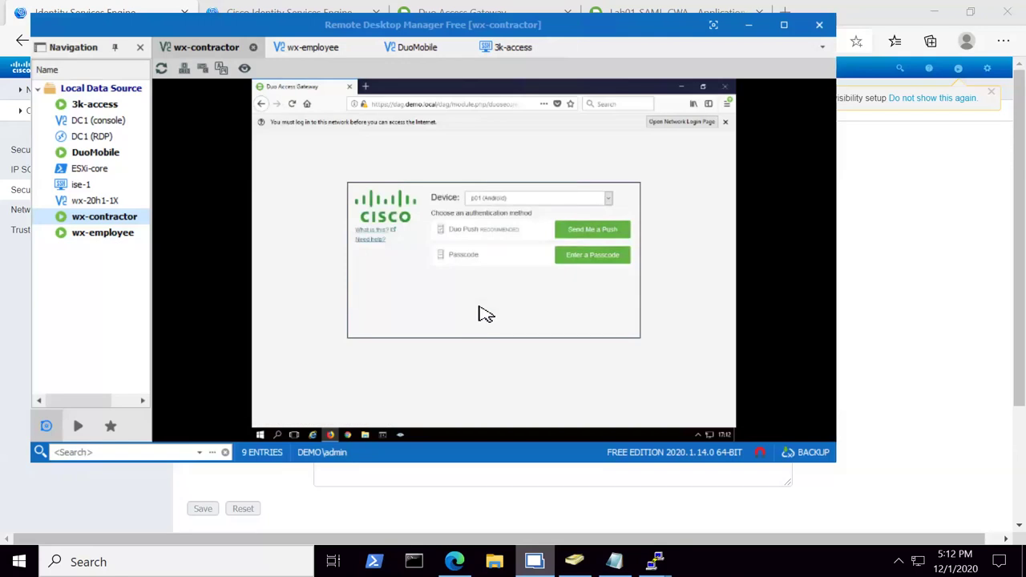
- Choose the p39 (Android) device and send it a Duo push
{"action": "left_click", "coordinate": [553, 207]}
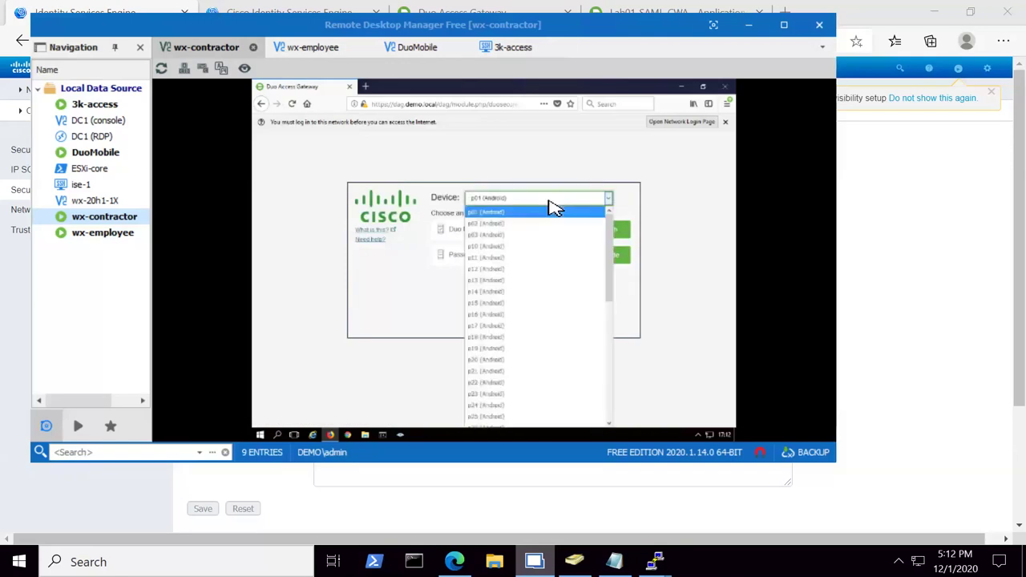
{"action": "scroll", "coordinate": [545, 327], "scroll_direction": "down", "scroll_amount": 3}
{"action": "scroll", "coordinate": [545, 327], "scroll_direction": "down", "scroll_amount": 2}
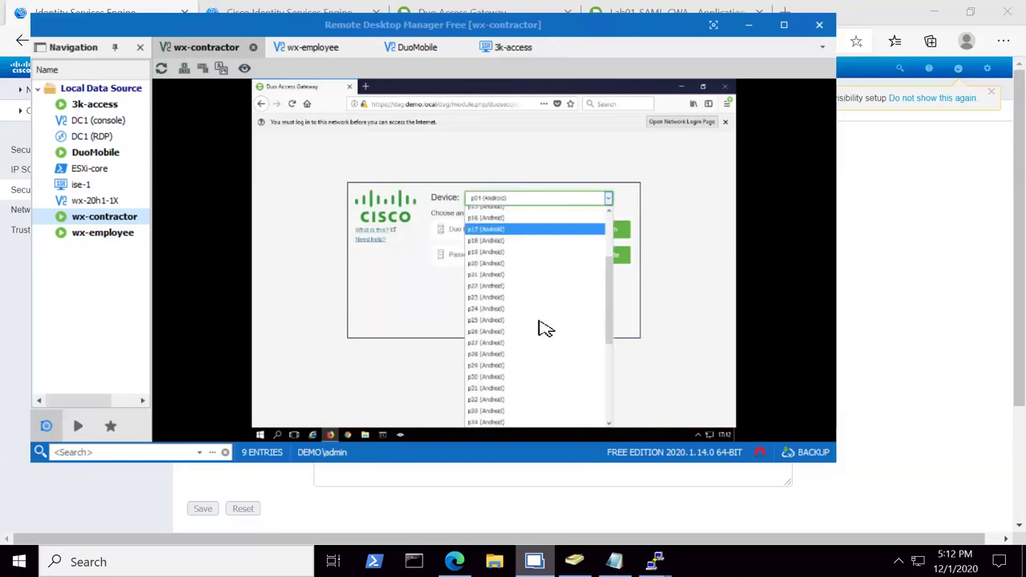
{"action": "scroll", "coordinate": [545, 327], "scroll_direction": "down", "scroll_amount": 3}
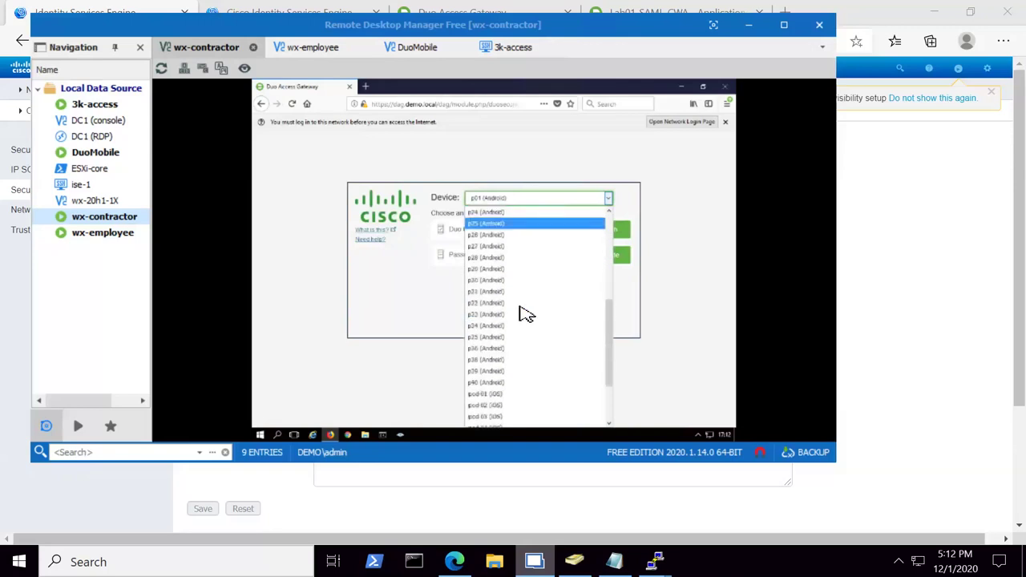
{"action": "left_click", "coordinate": [500, 371]}
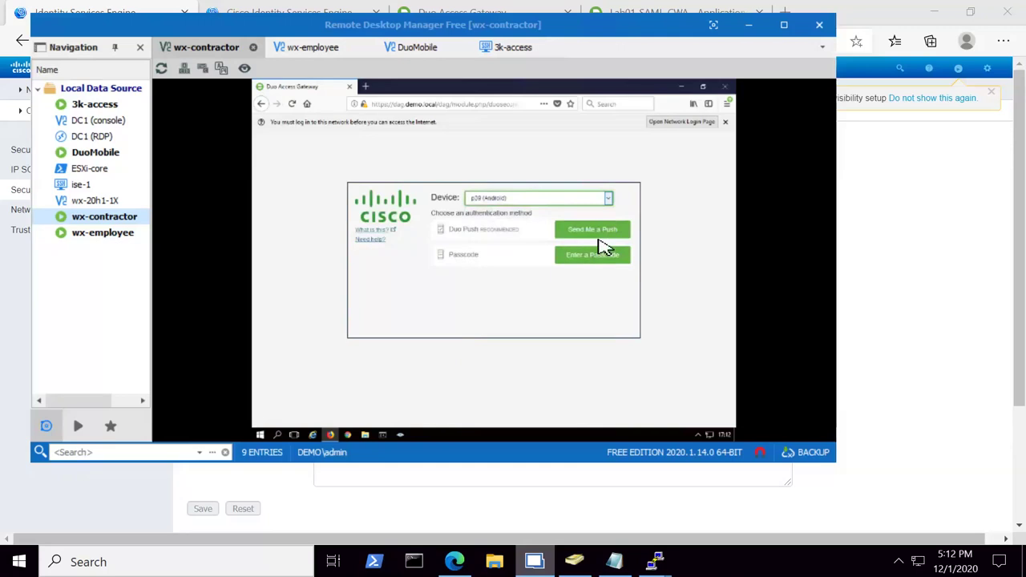
{"action": "left_click", "coordinate": [609, 234]}
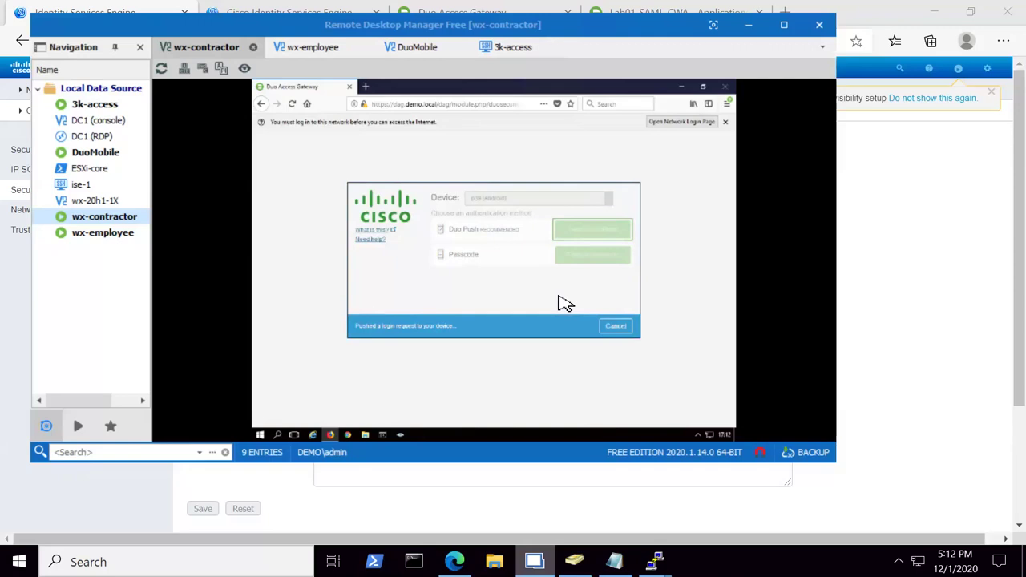
- On the DuoMobile session, approve the Lab01-SAML-CWA login request in the Duo Mobile app
{"action": "left_click", "coordinate": [399, 47]}
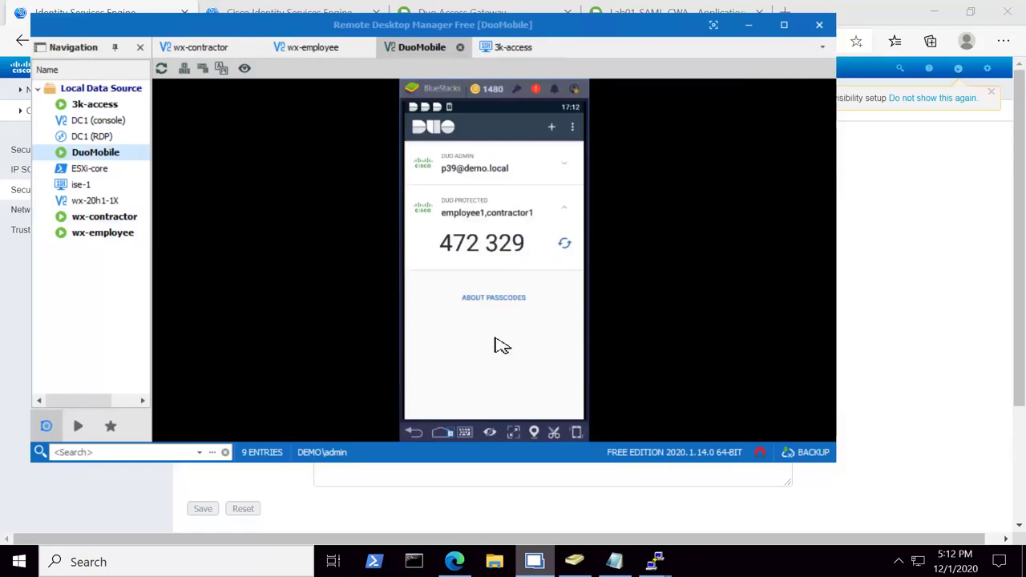
{"action": "left_click", "coordinate": [443, 434]}
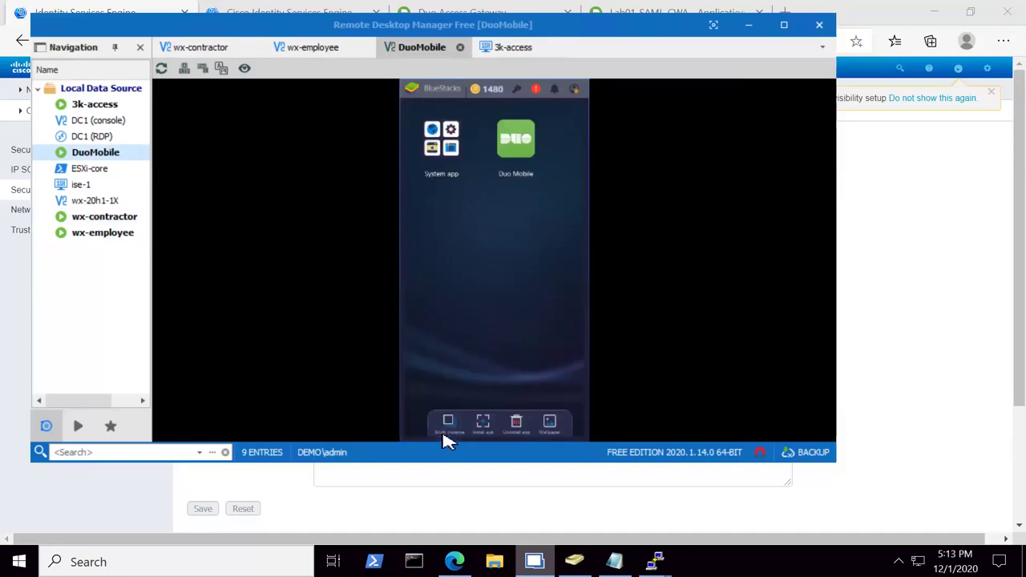
{"action": "left_click", "coordinate": [514, 144]}
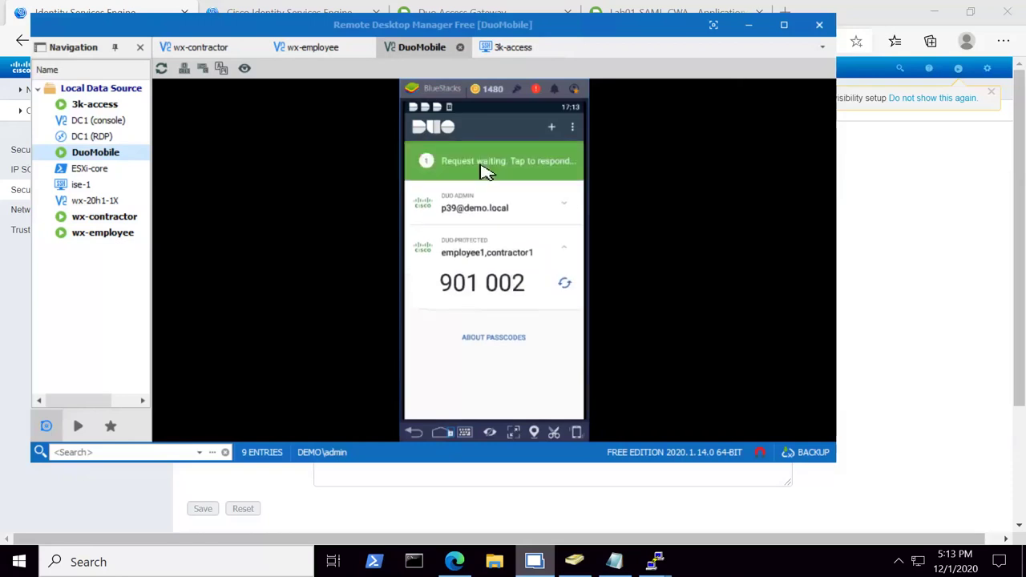
{"action": "left_click", "coordinate": [510, 173]}
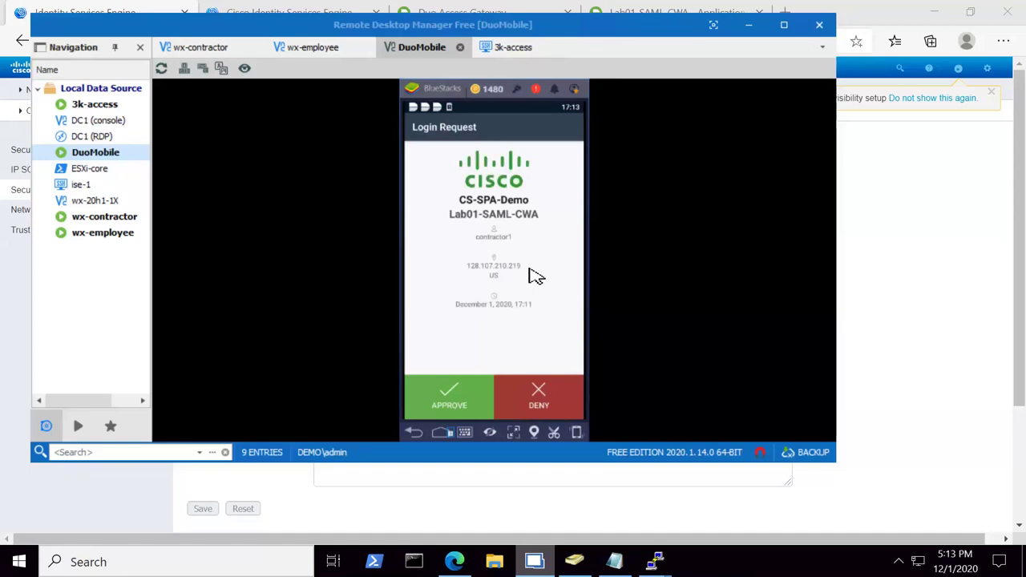
{"action": "left_click", "coordinate": [471, 409]}
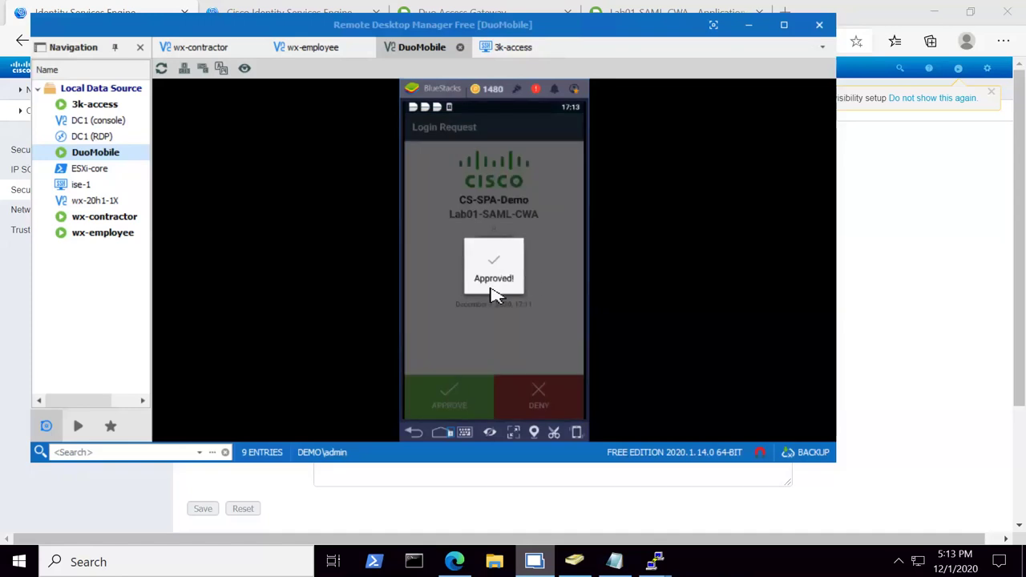
- Continue past the Guest Portal welcome, confirm cisco.com loads in a new tab, then close it
{"action": "left_click", "coordinate": [198, 47]}
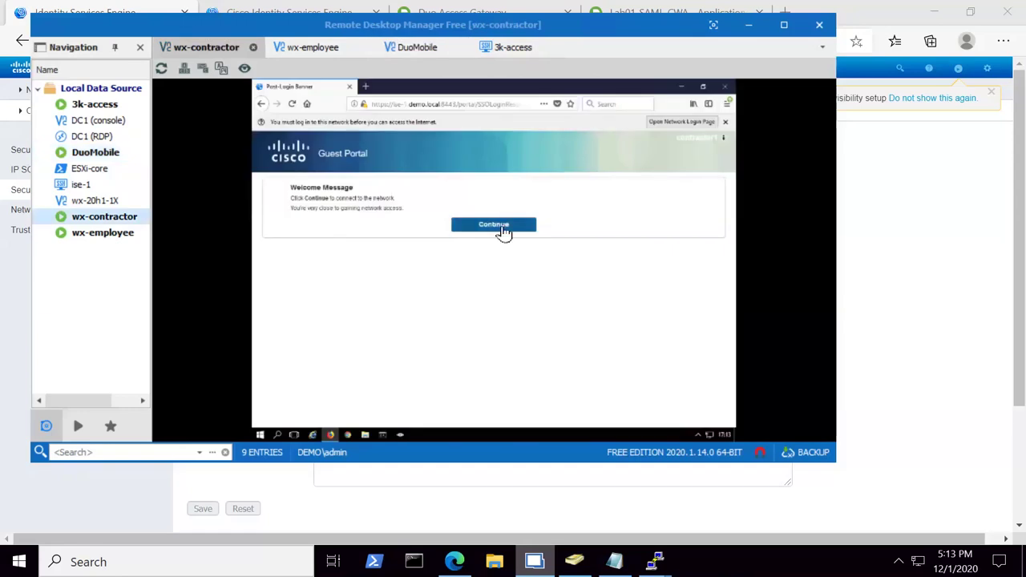
{"action": "left_click", "coordinate": [503, 232]}
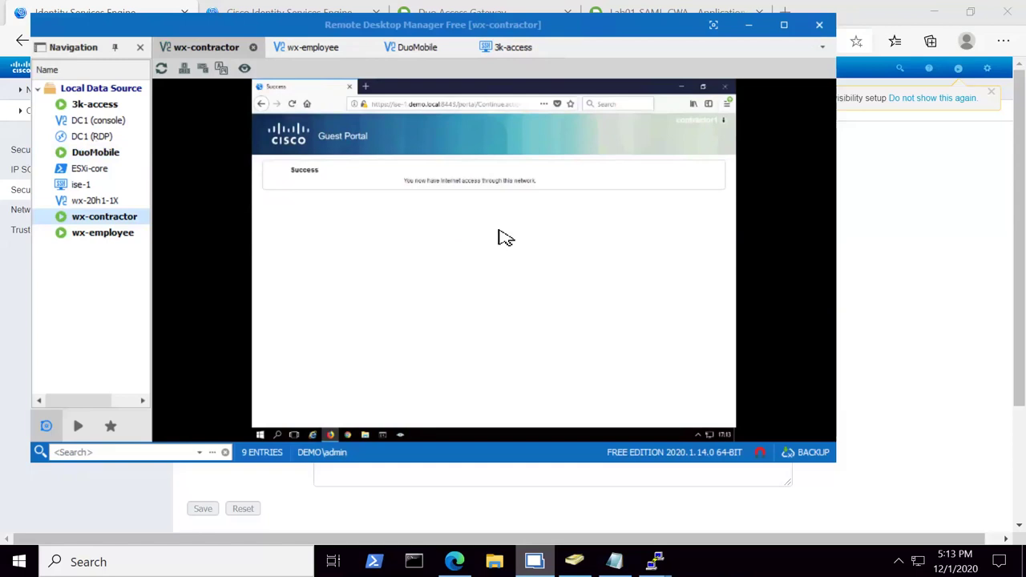
{"action": "left_click", "coordinate": [367, 87]}
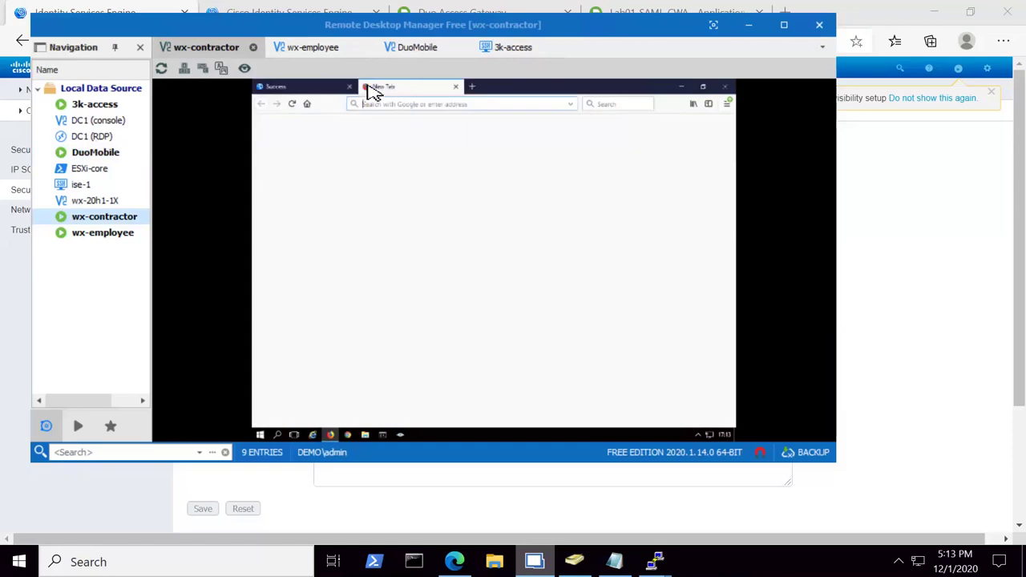
{"action": "type", "text": "cisco.cp"}
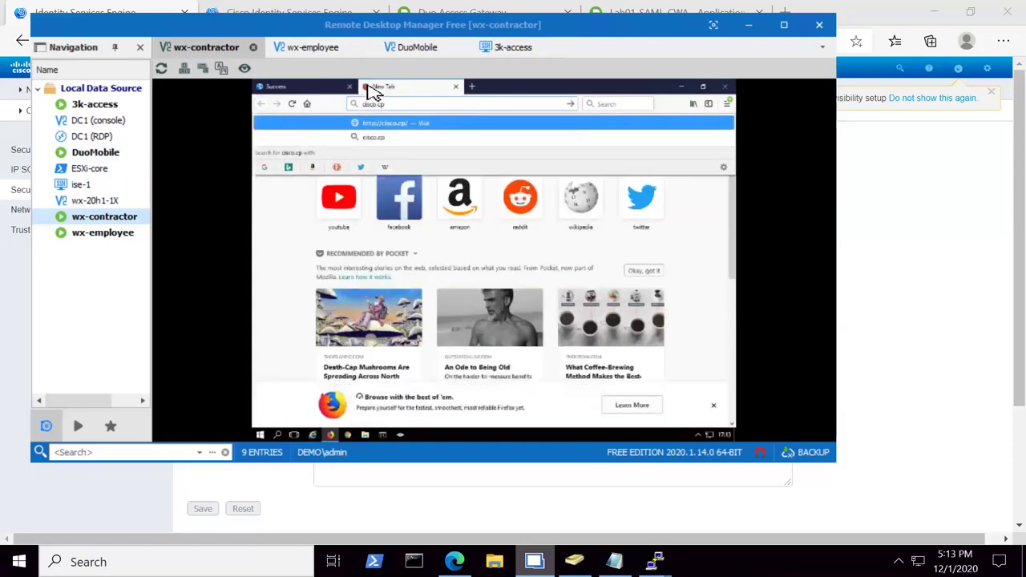
{"action": "type", "text": "m"}
{"action": "key", "text": "Return"}
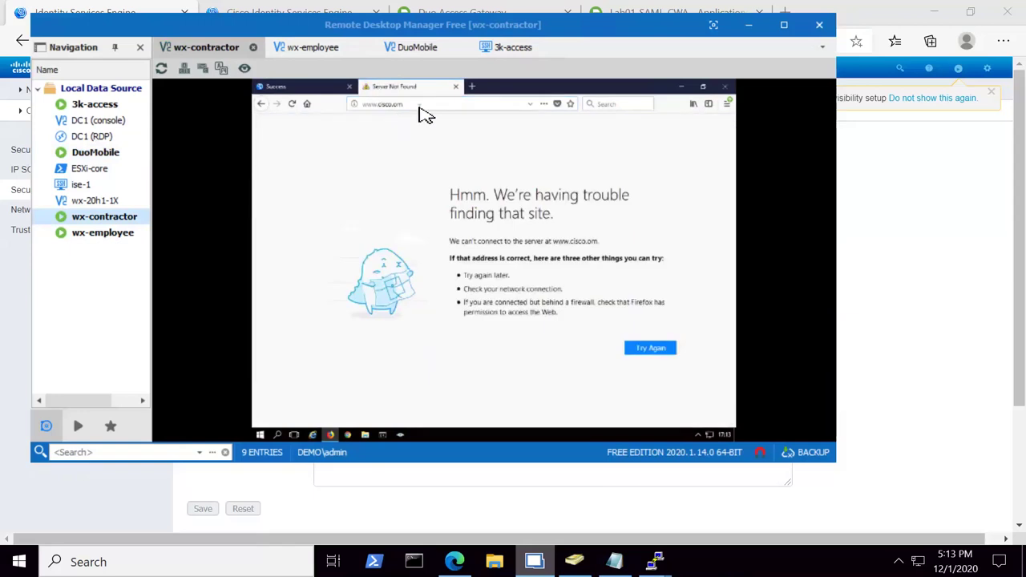
{"action": "left_click", "coordinate": [420, 106]}
{"action": "type", "text": "cisco.com"}
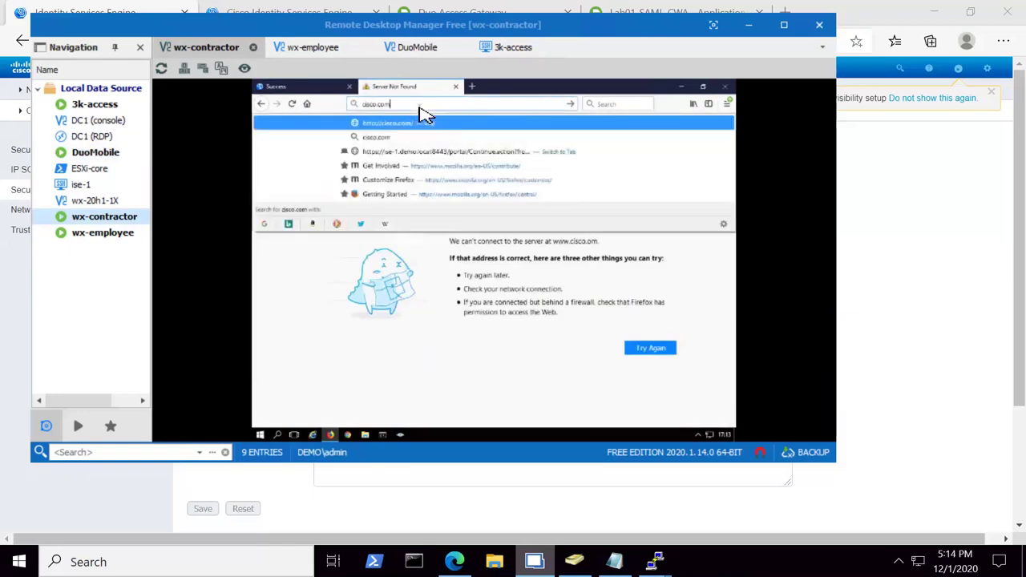
{"action": "key", "text": "Return"}
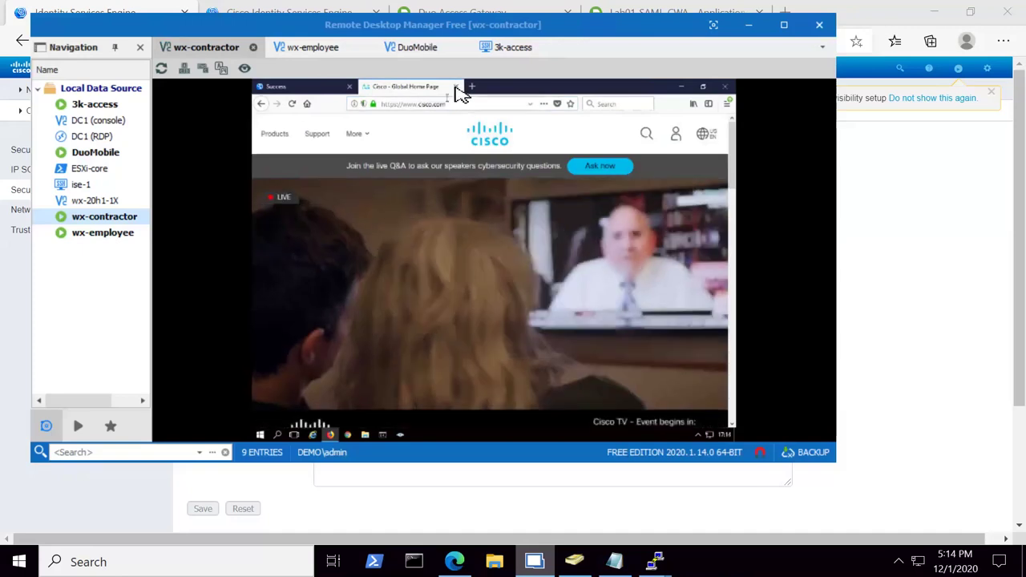
{"action": "left_click", "coordinate": [455, 87]}
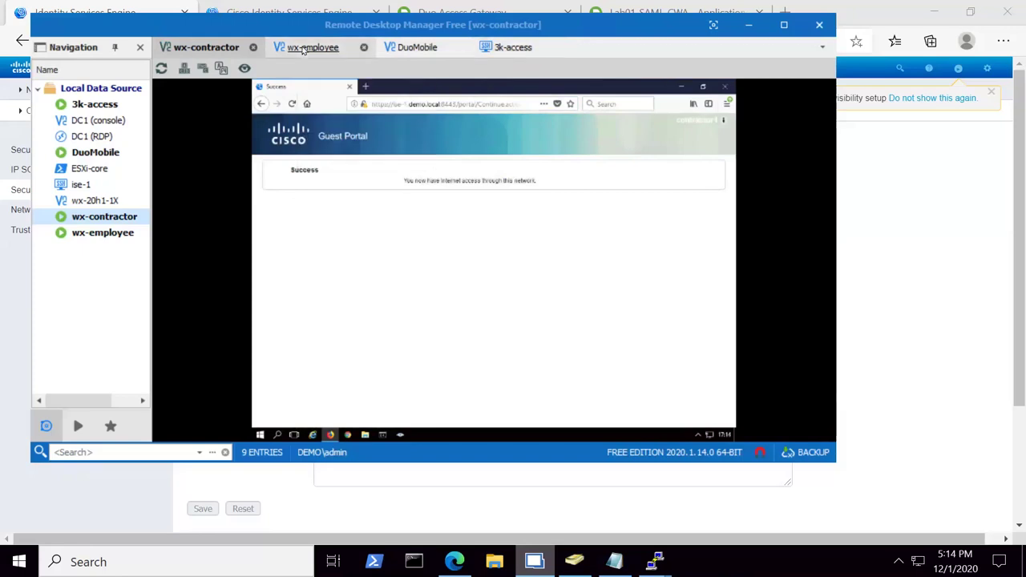
{"action": "mouse_move", "coordinate": [309, 53]}
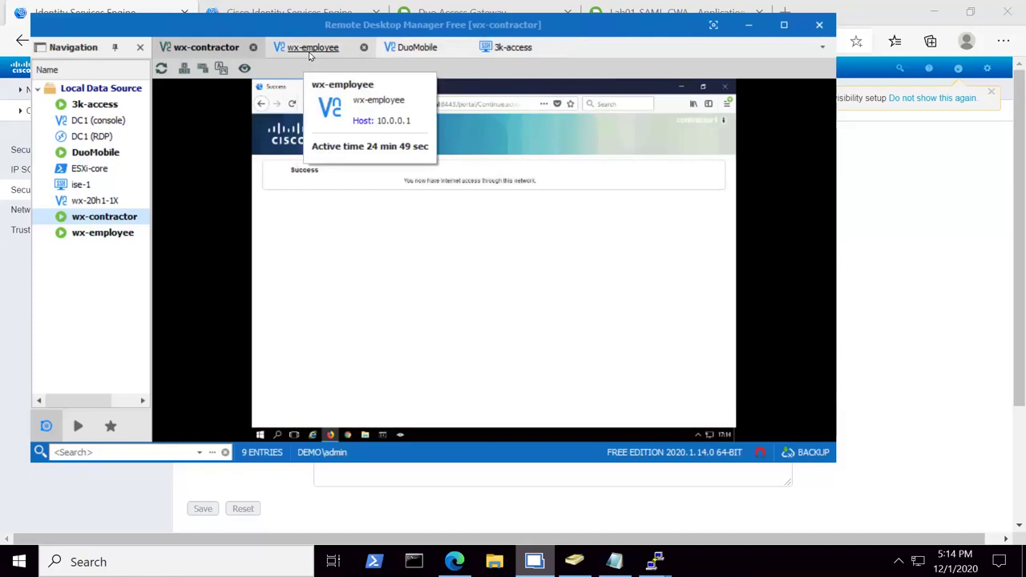